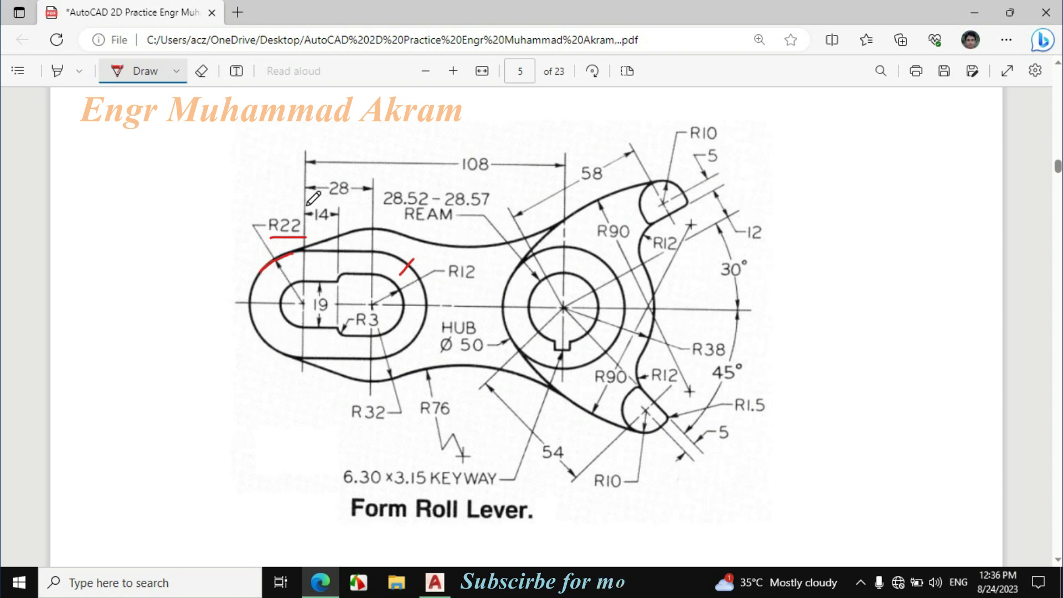
- Underline the 28 dimension in red ink on the reference PDF, then return to AutoCAD
{"action": "left_click_drag", "start_coordinate": [326, 198], "coordinate": [372, 199]}
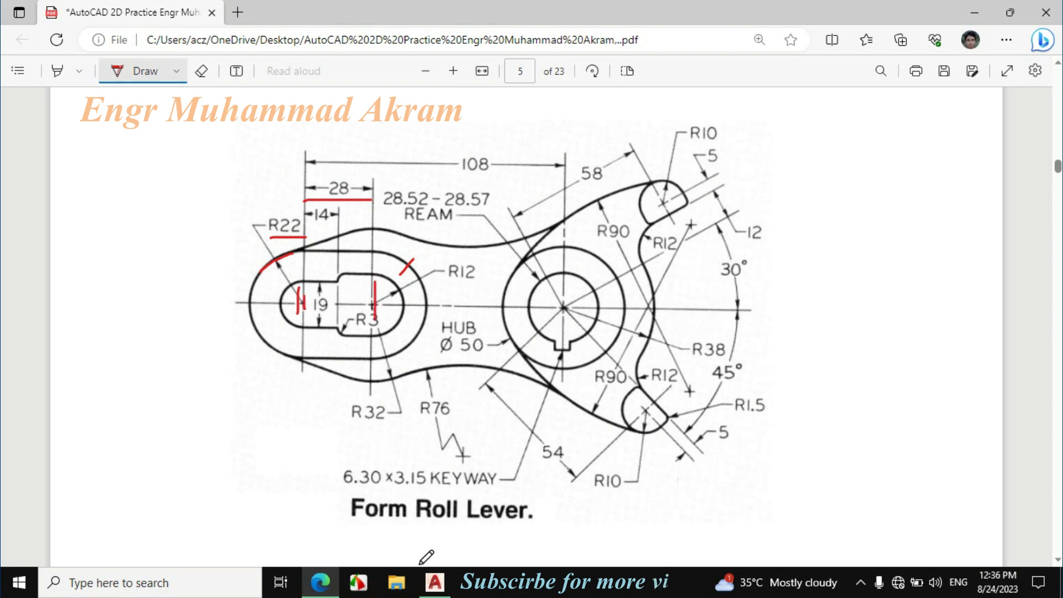
{"action": "left_click", "coordinate": [435, 581]}
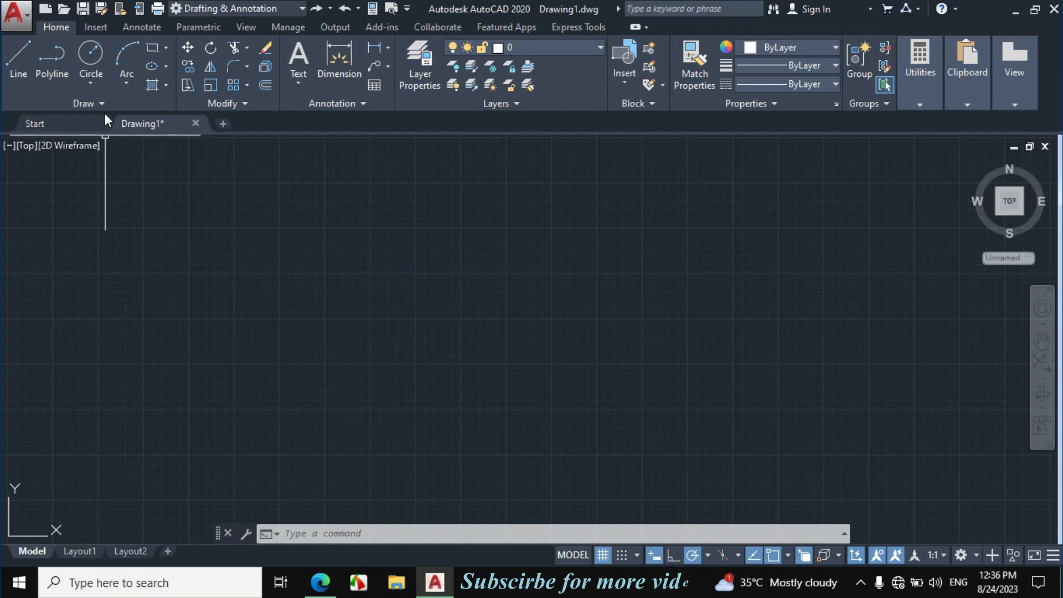
- Draw a circle of radius 22 for the obround's left end
{"action": "left_click", "coordinate": [97, 79]}
{"action": "left_click", "coordinate": [131, 109]}
{"action": "left_click", "coordinate": [357, 253]}
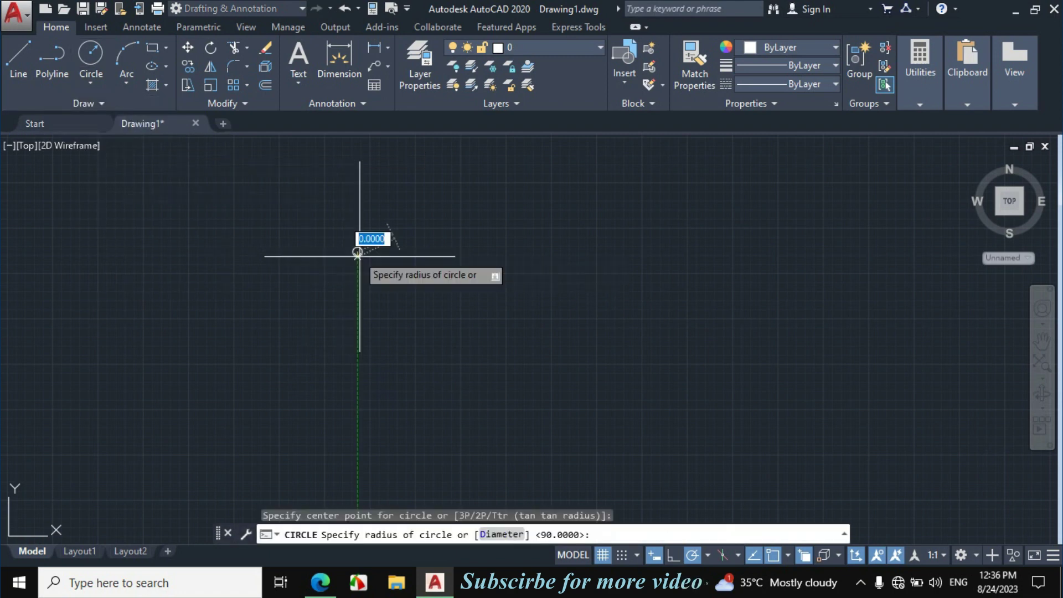
{"action": "type", "text": "22"}
{"action": "key", "text": "Return"}
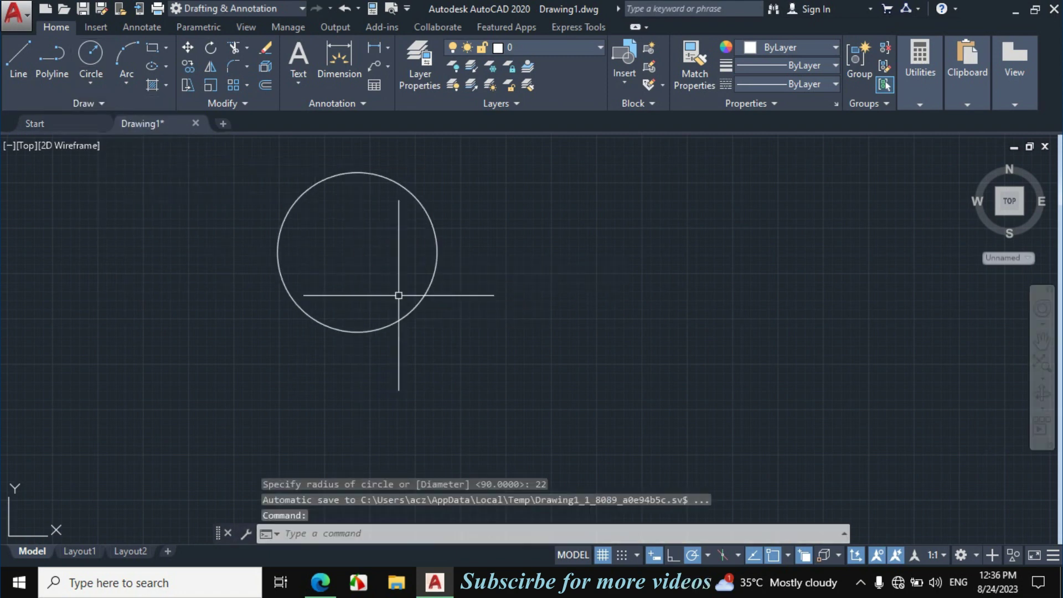
- Copy the R22 circle 28 units to the right
{"action": "left_click", "coordinate": [399, 295]}
{"action": "left_click", "coordinate": [304, 358]}
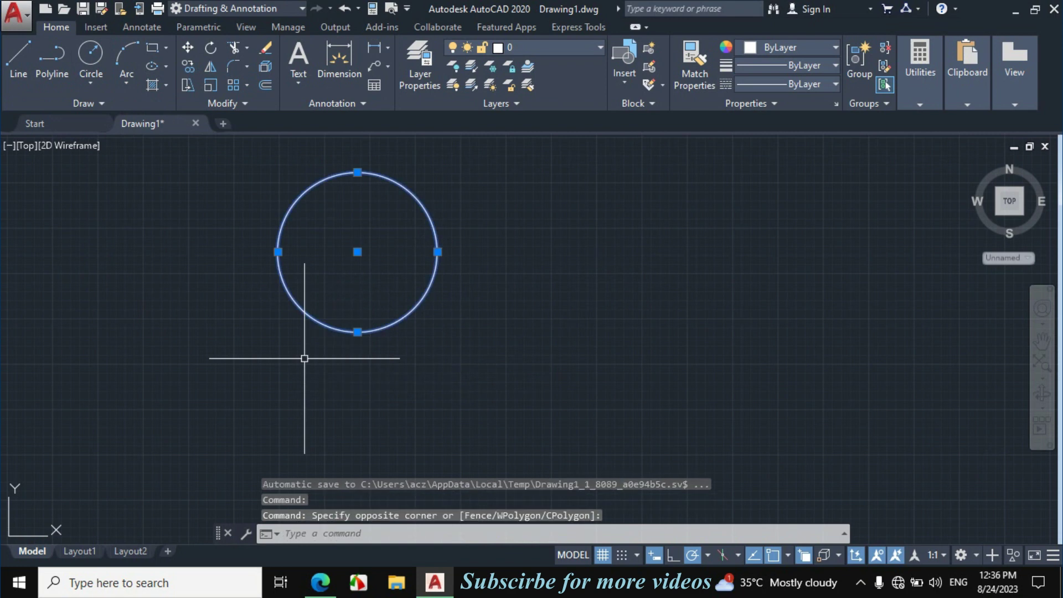
{"action": "type", "text": "CO"}
{"action": "key", "text": "Return"}
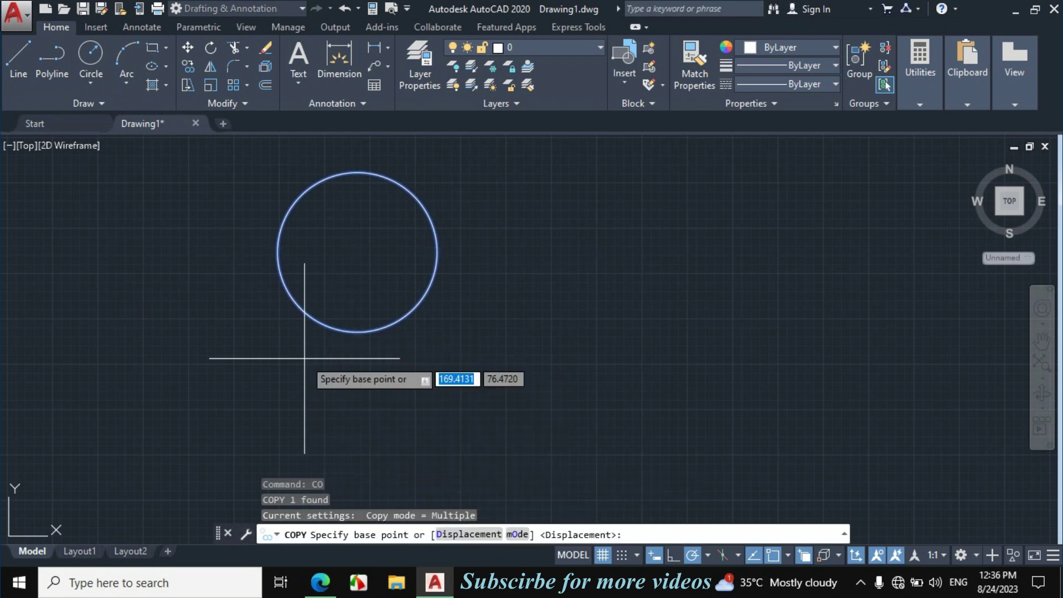
{"action": "left_click", "coordinate": [357, 252]}
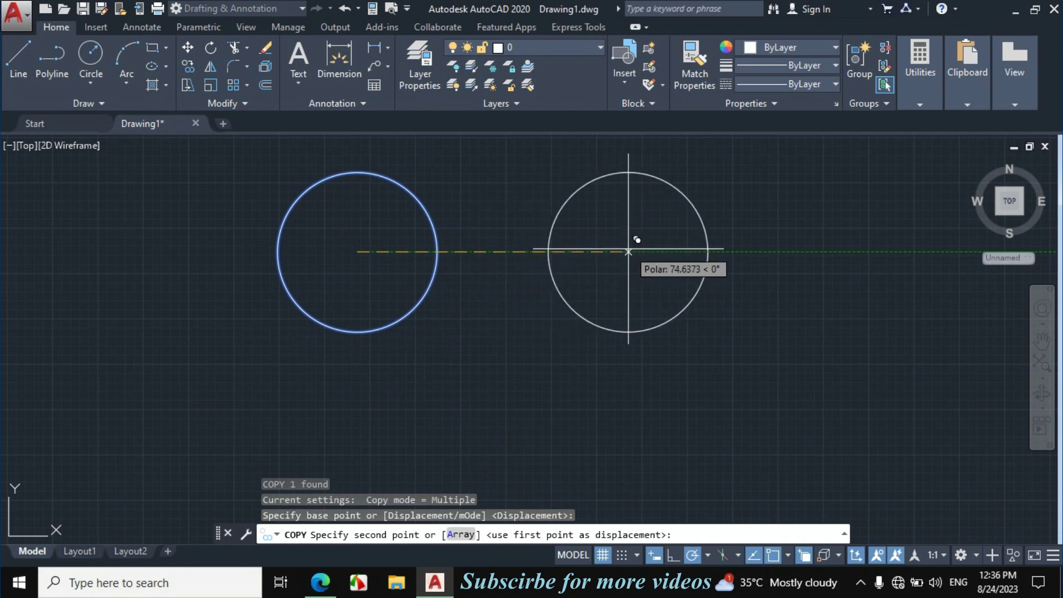
{"action": "type", "text": "28"}
{"action": "key", "text": "Return"}
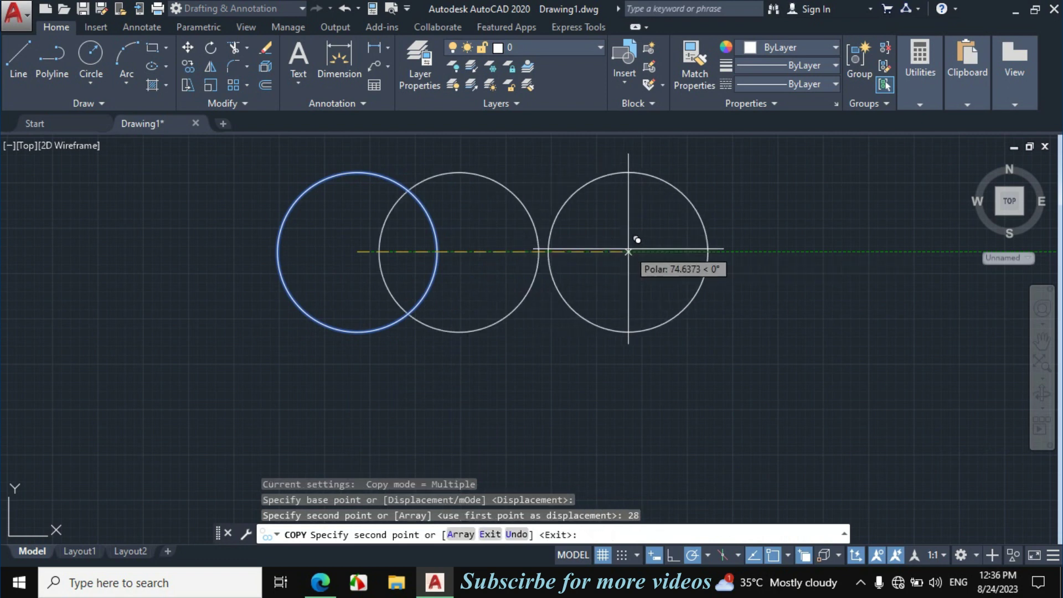
{"action": "key", "text": "Escape"}
- Draw tangent lines joining the two circles' top and bottom quadrants
{"action": "type", "text": "l"}
{"action": "key", "text": "Return"}
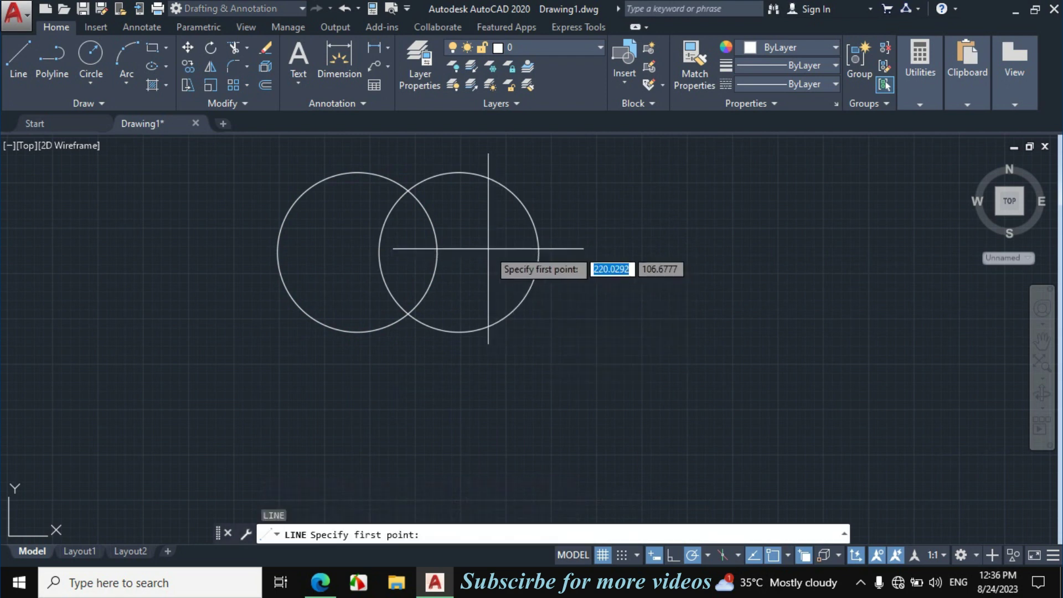
{"action": "left_click", "coordinate": [459, 173]}
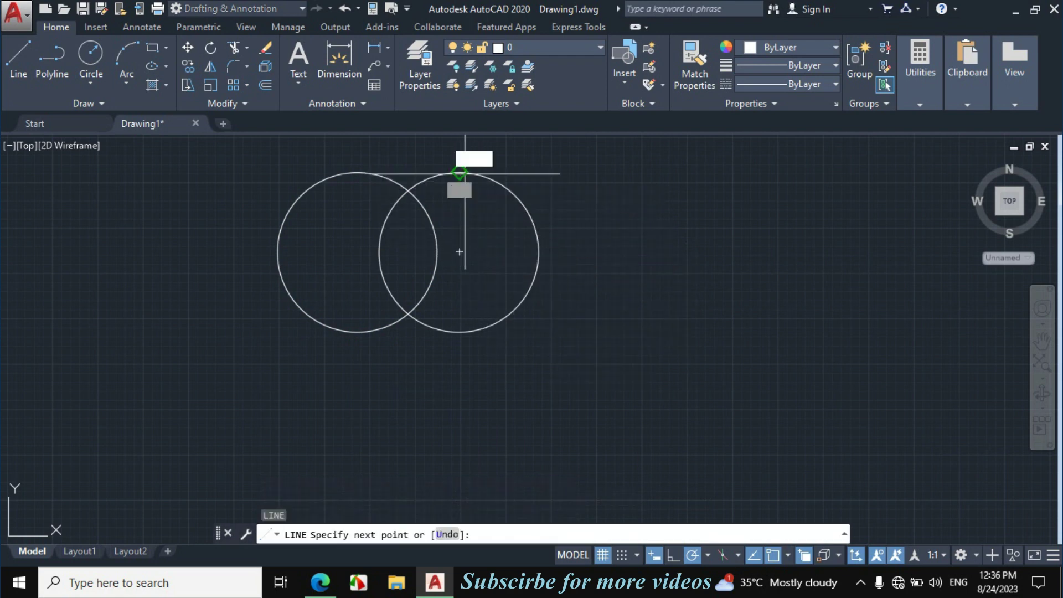
{"action": "left_click", "coordinate": [357, 173]}
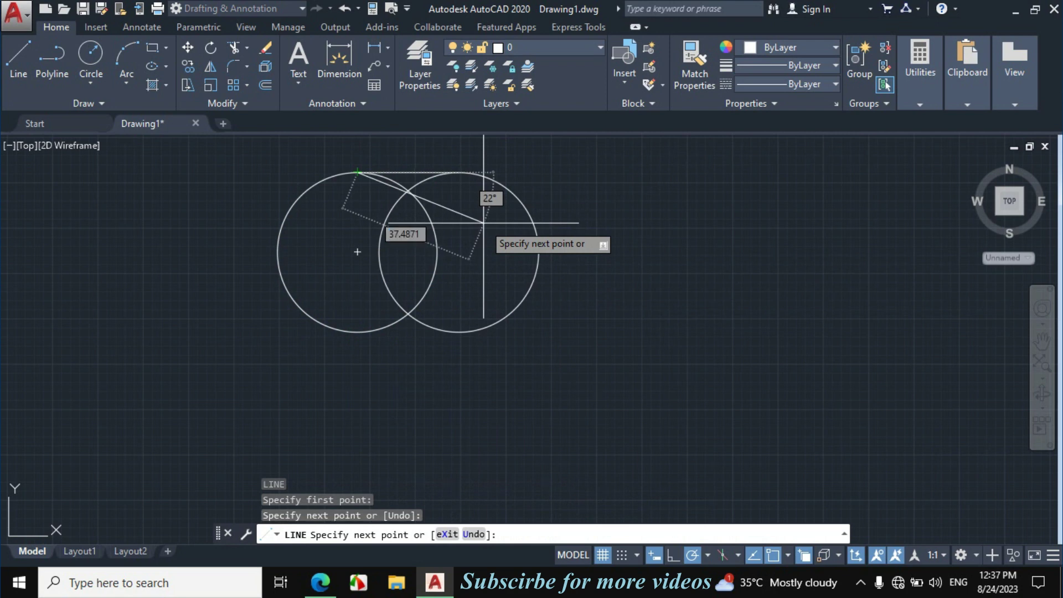
{"action": "key", "text": "Escape"}
{"action": "key", "text": "Return"}
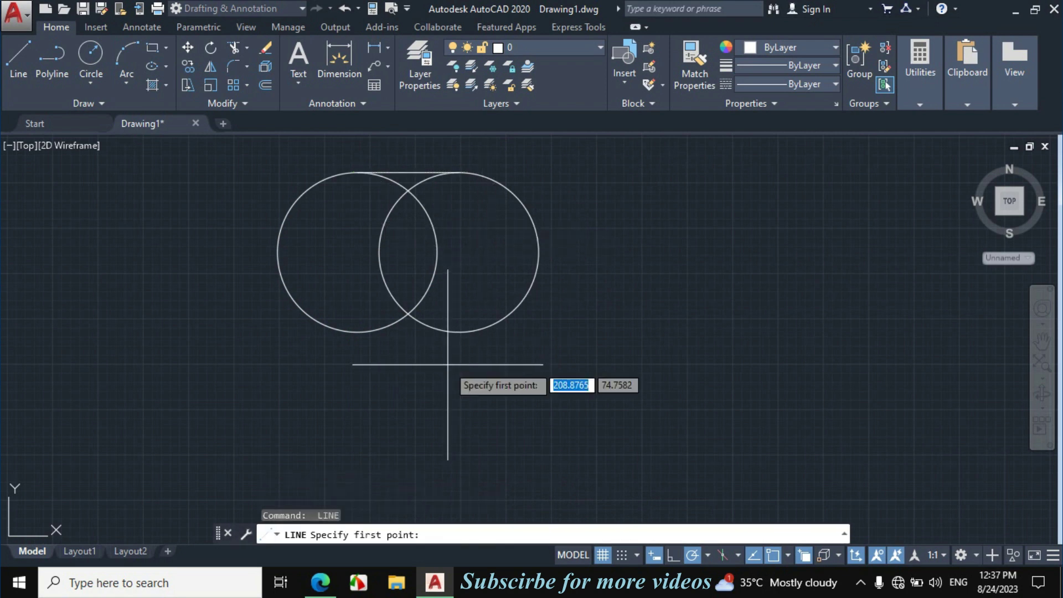
{"action": "left_click", "coordinate": [458, 332]}
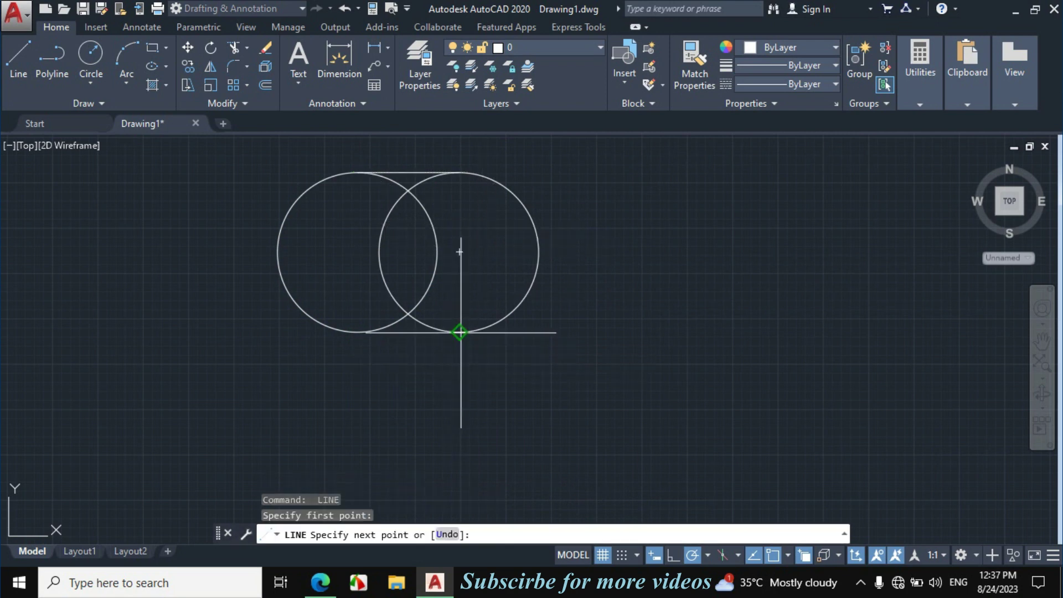
{"action": "left_click", "coordinate": [357, 332]}
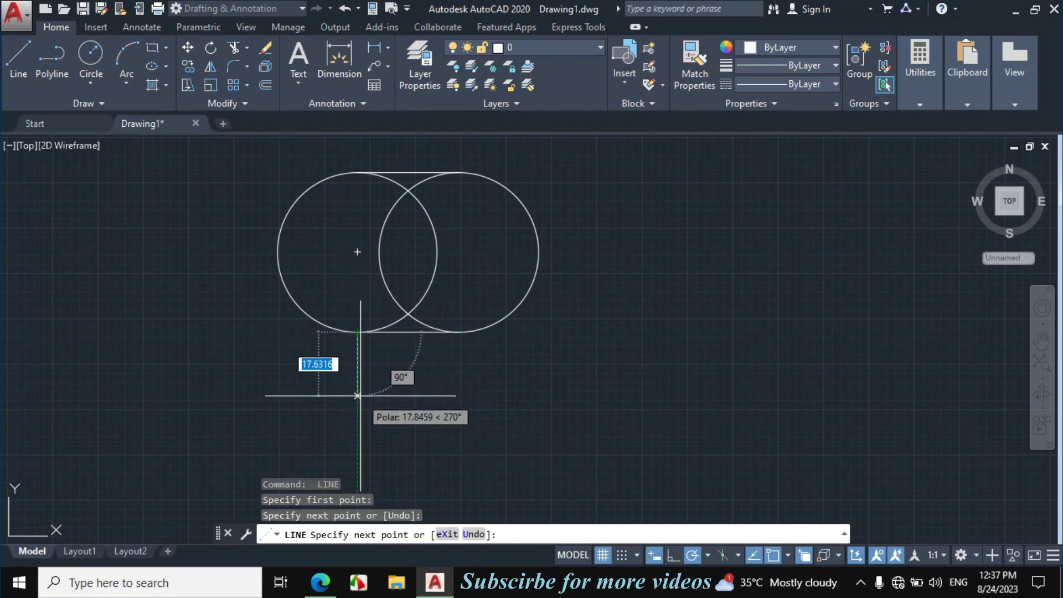
{"action": "key", "text": "Escape"}
- Trim away the circles' inner top and bottom arcs to close the obround outline
{"action": "type", "text": "tr"}
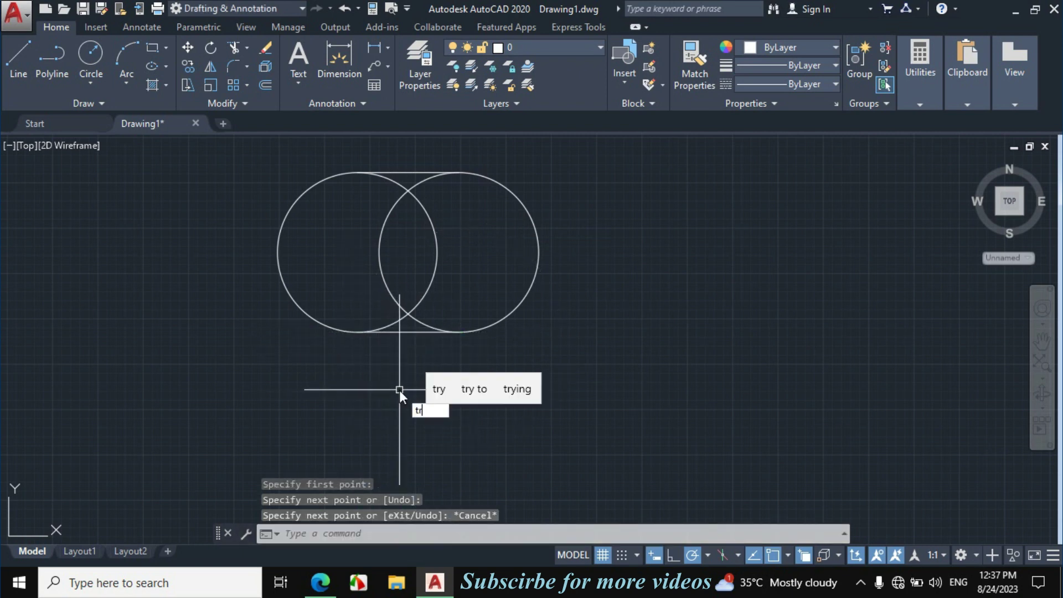
{"action": "key", "text": "Return"}
{"action": "key", "text": "Return"}
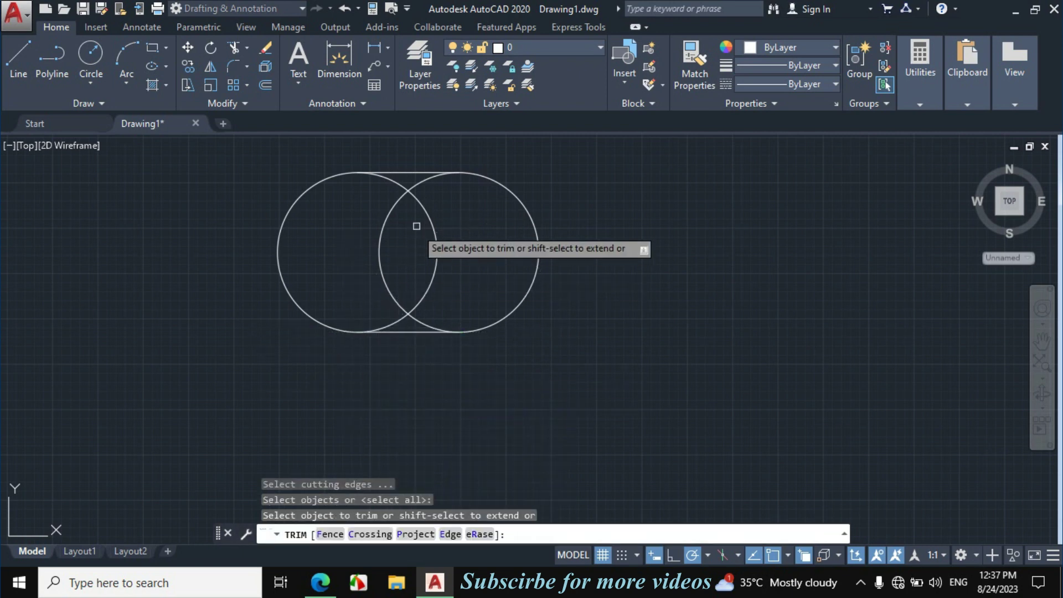
{"action": "left_click", "coordinate": [430, 192]}
{"action": "left_click", "coordinate": [381, 215]}
{"action": "left_click", "coordinate": [432, 301]}
{"action": "left_click", "coordinate": [385, 323]}
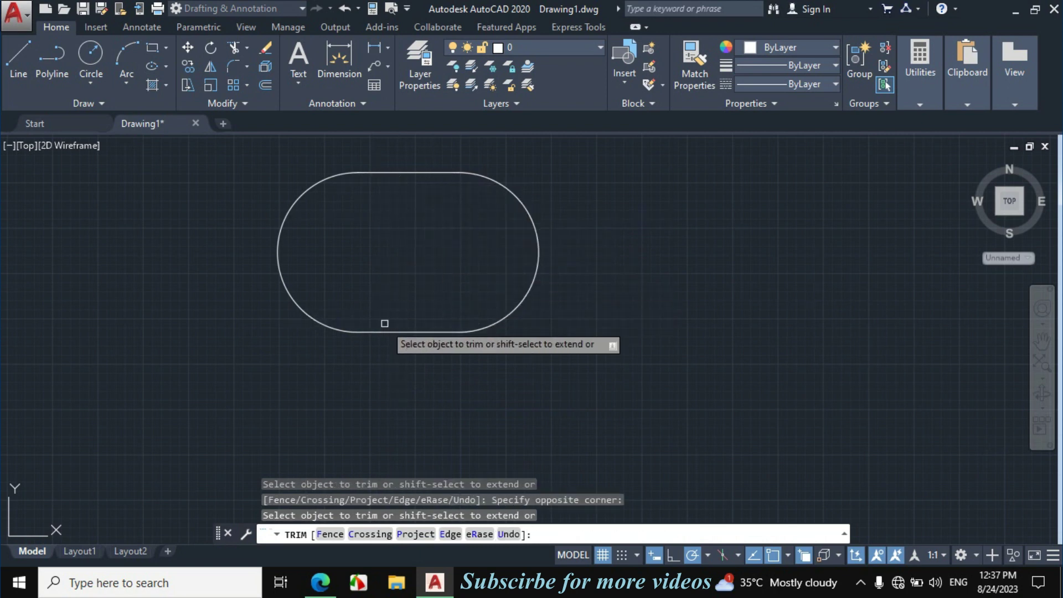
{"action": "key", "text": "Escape"}
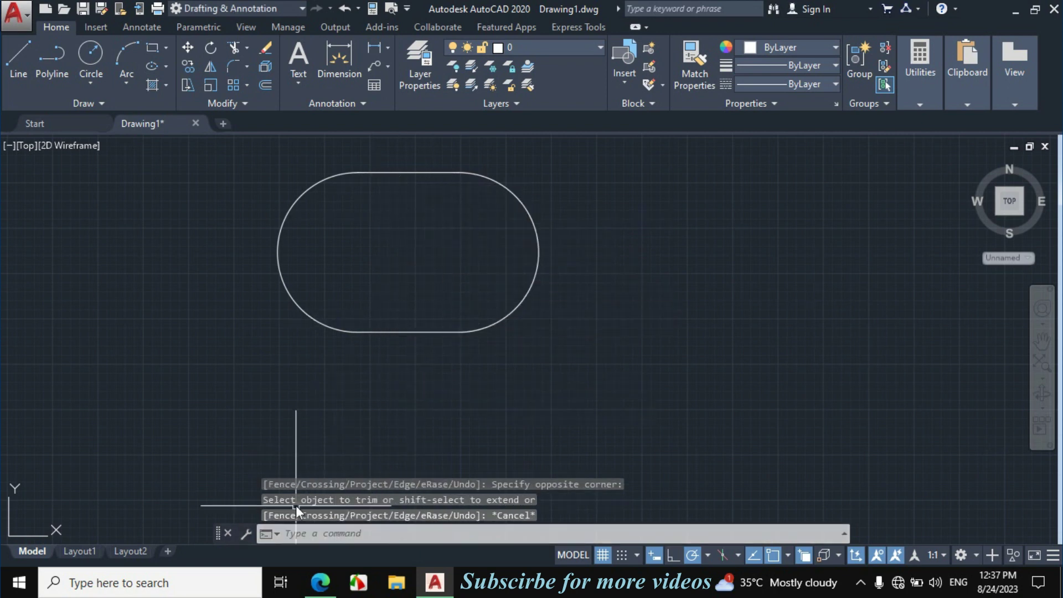
{"action": "key", "text": "alt+Tab"}
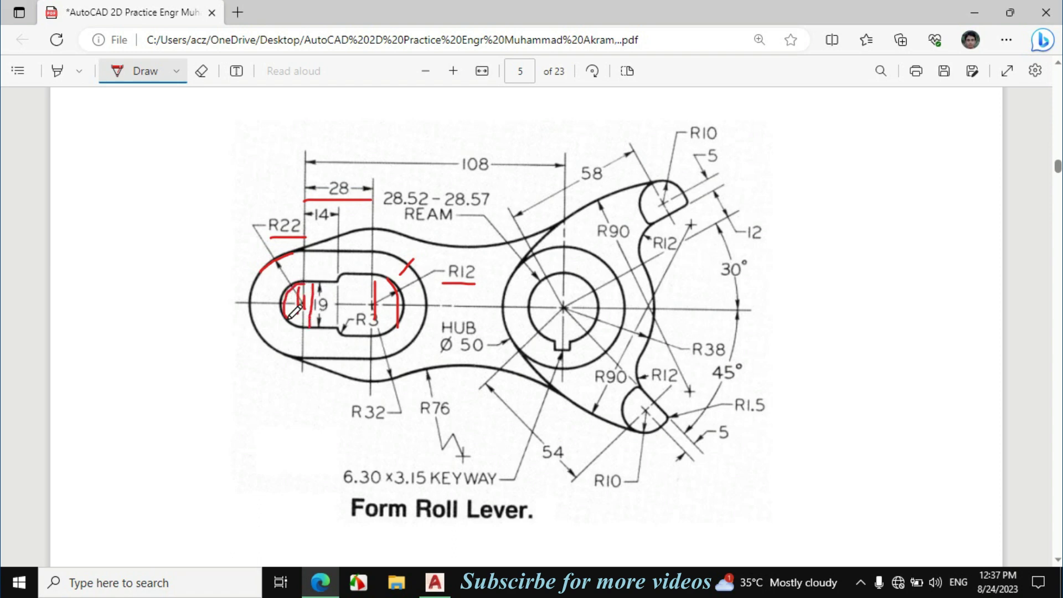
- Erase the stray red ink marks inside the slot and return to the red Draw pen
{"action": "left_click", "coordinate": [201, 71]}
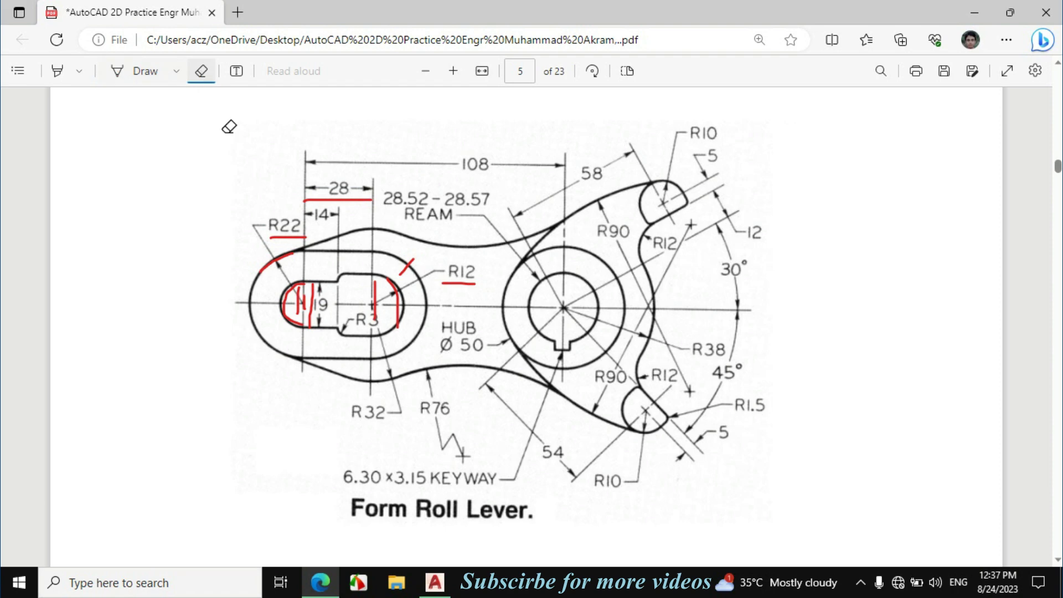
{"action": "left_click_drag", "start_coordinate": [327, 298], "coordinate": [307, 297]}
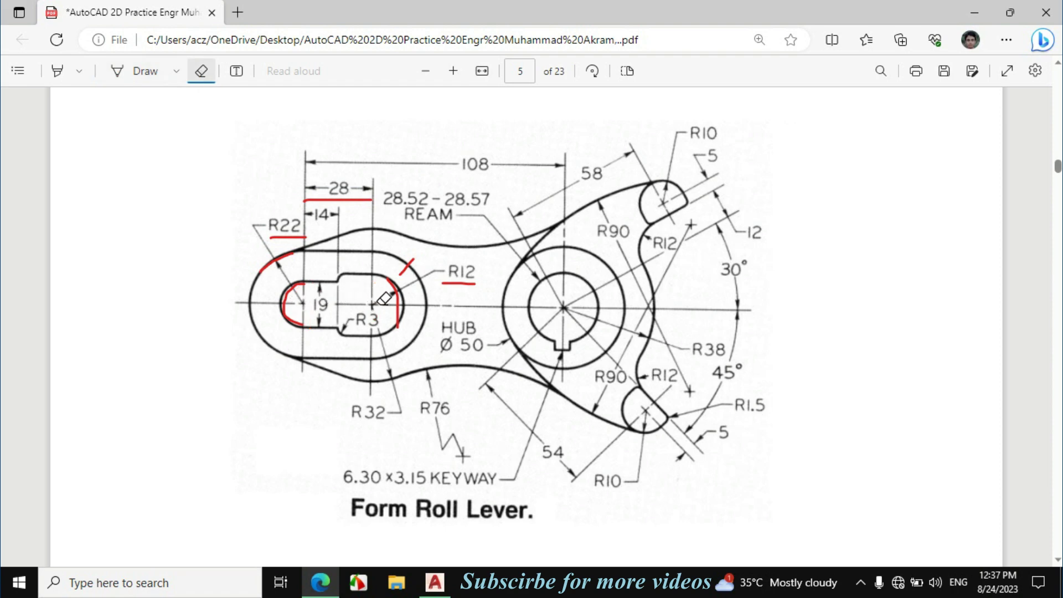
{"action": "left_click", "coordinate": [118, 78]}
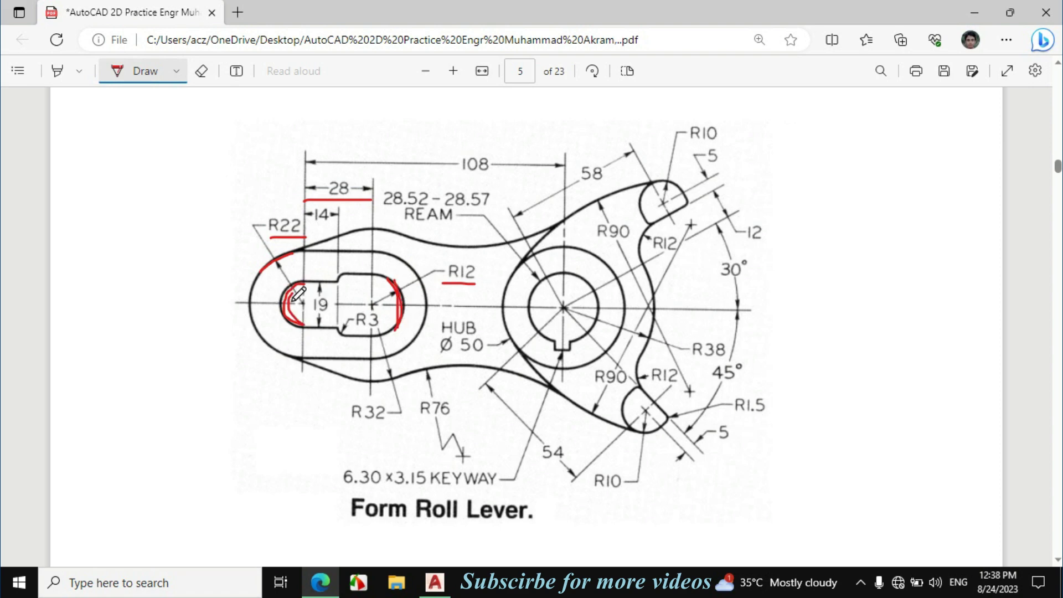
- Draw an R12 circle centred on the obround's right-end arc centre
{"action": "left_click", "coordinate": [435, 582]}
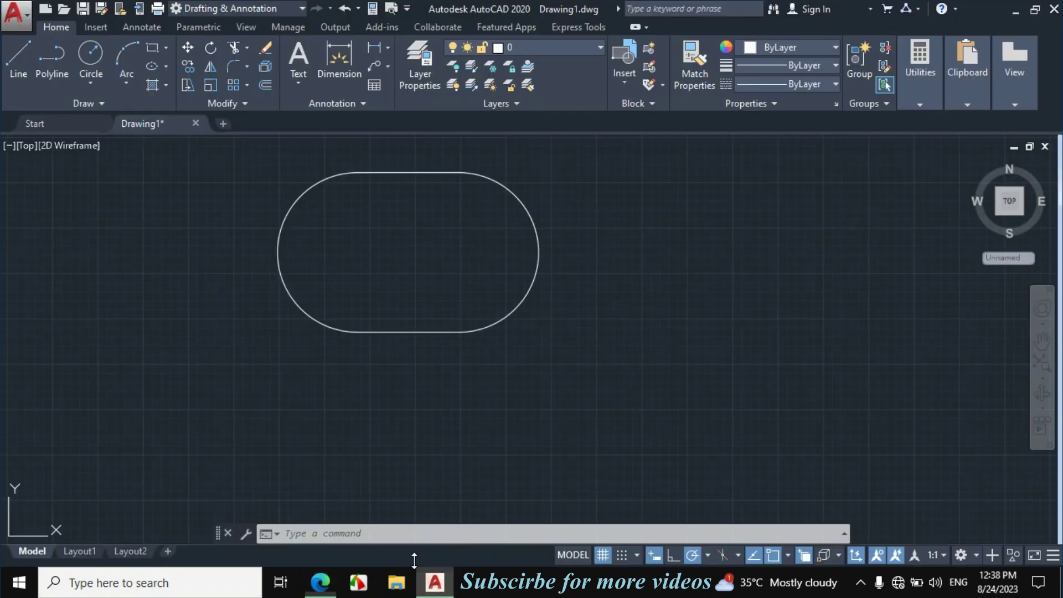
{"action": "left_click", "coordinate": [90, 86]}
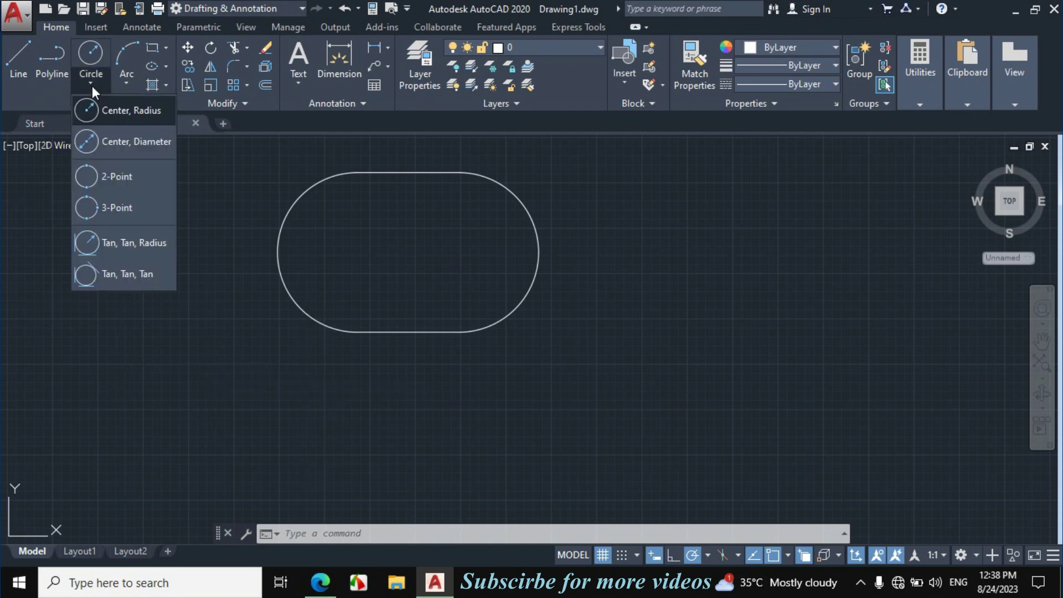
{"action": "left_click", "coordinate": [118, 108]}
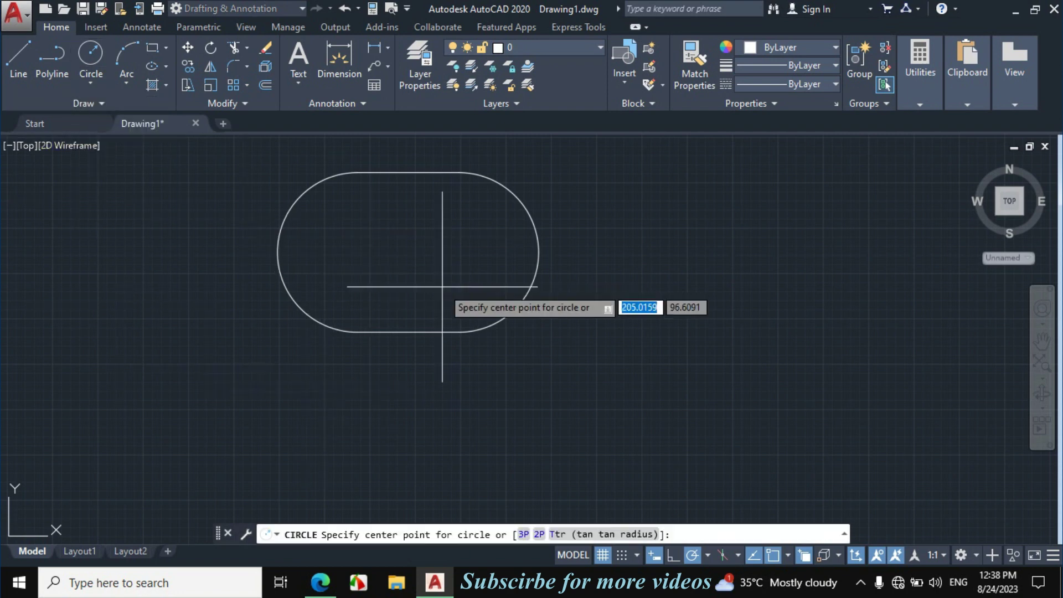
{"action": "left_click", "coordinate": [459, 251]}
{"action": "type", "text": "12"}
{"action": "key", "text": "Return"}
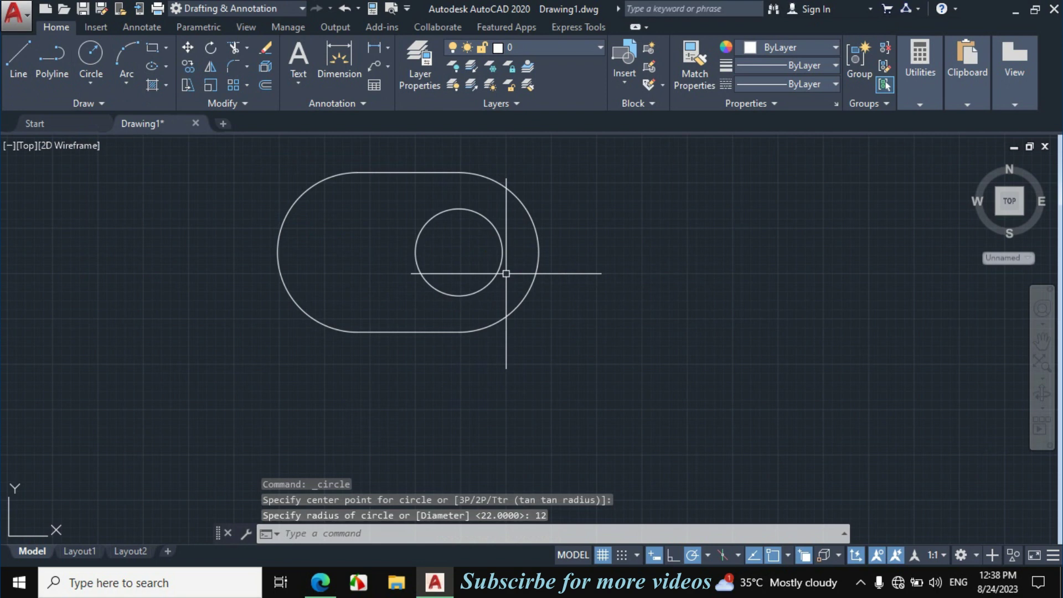
- Draw a 19-diameter circle centred on the obround's left-end arc centre
{"action": "left_click", "coordinate": [92, 83]}
{"action": "left_click", "coordinate": [129, 140]}
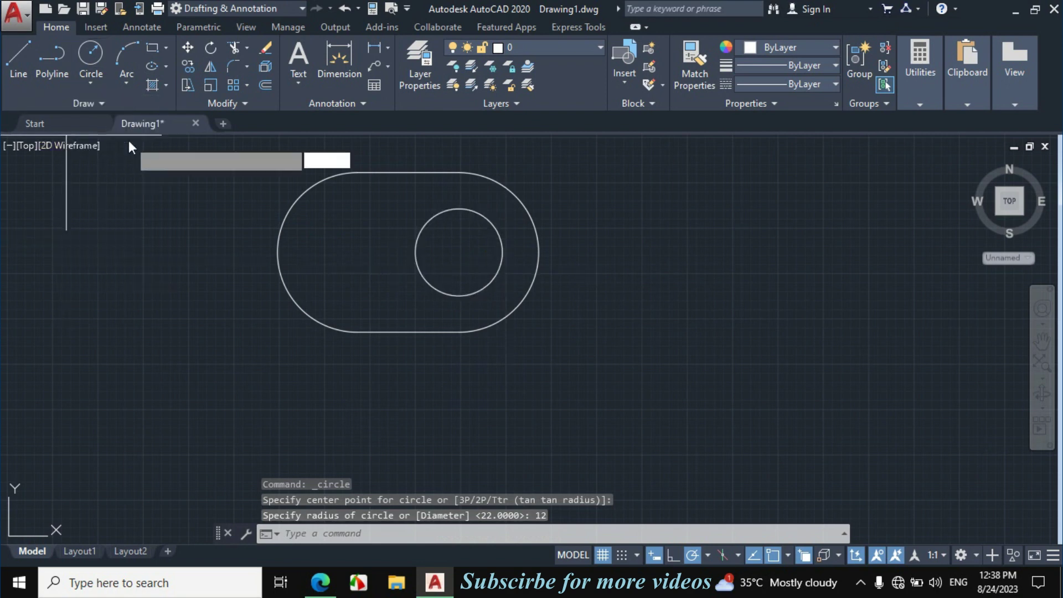
{"action": "left_click", "coordinate": [357, 252]}
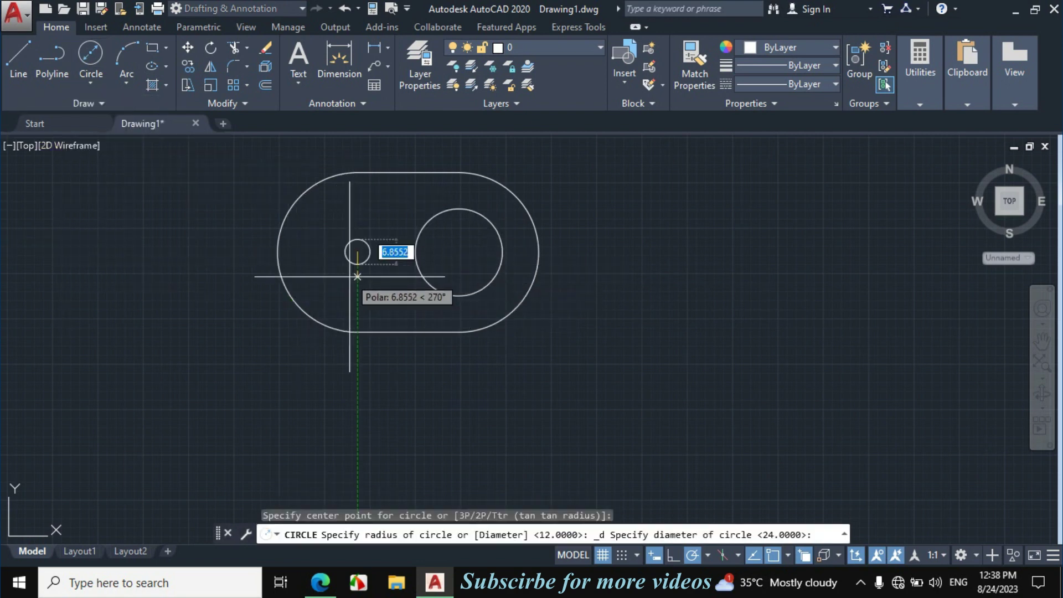
{"action": "type", "text": "19"}
{"action": "key", "text": "Return"}
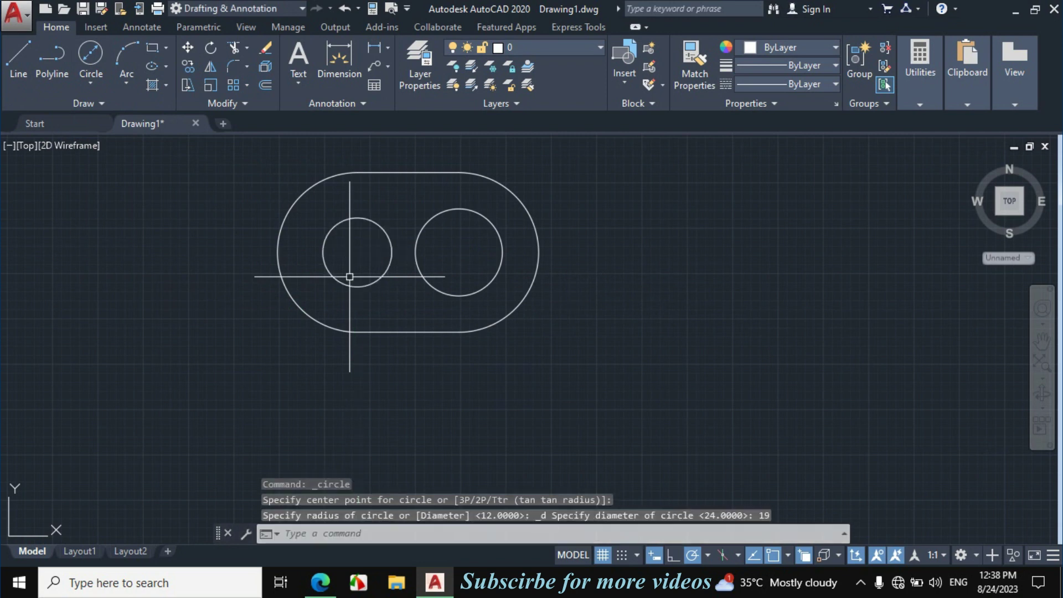
{"action": "left_click", "coordinate": [320, 581]}
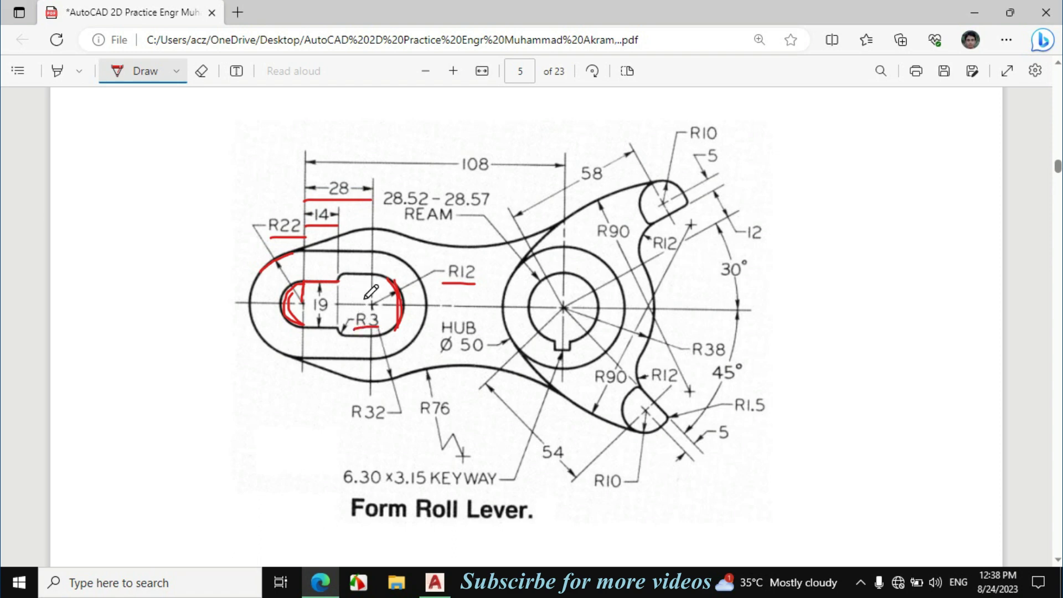
{"action": "left_click", "coordinate": [435, 583]}
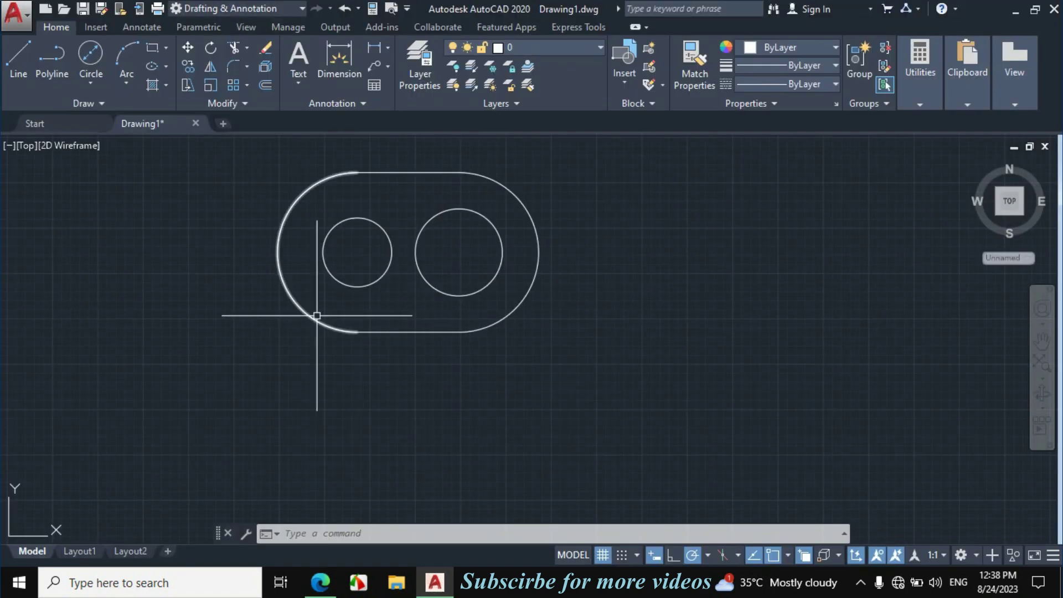
- Draw a 14-unit horizontal line from the small circle's top quadrant
{"action": "type", "text": "l"}
{"action": "key", "text": "Return"}
{"action": "scroll", "coordinate": [363, 202], "scroll_direction": "up", "scroll_amount": 4}
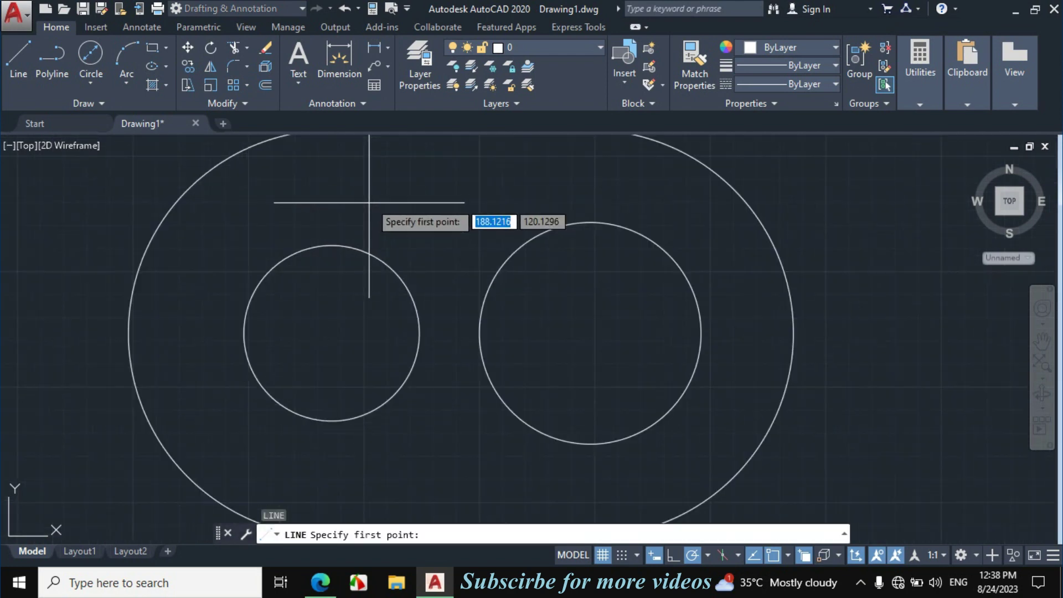
{"action": "left_click", "coordinate": [331, 244]}
{"action": "type", "text": "14"}
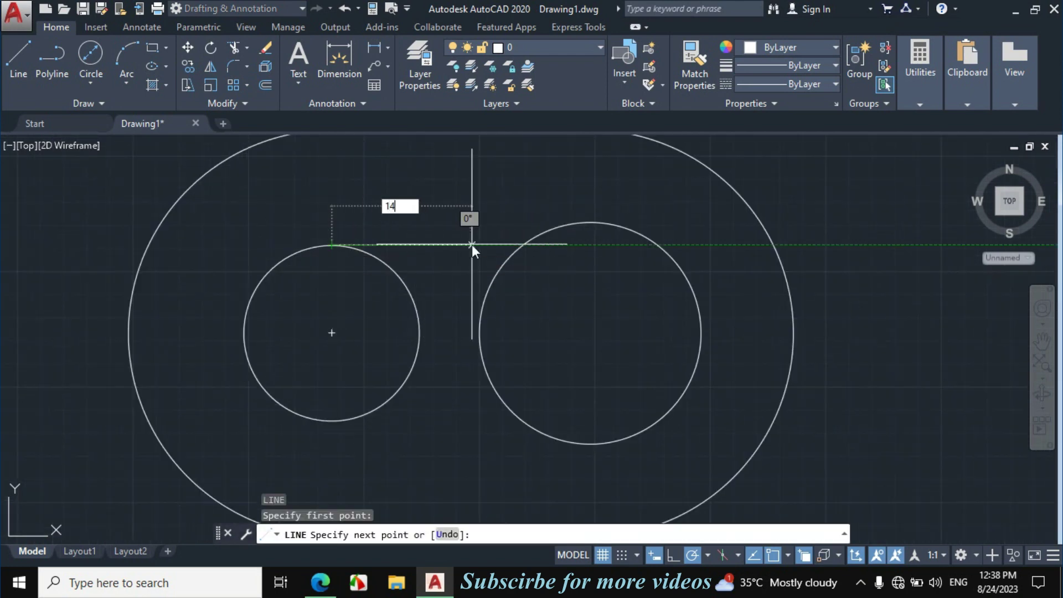
{"action": "key", "text": "Return"}
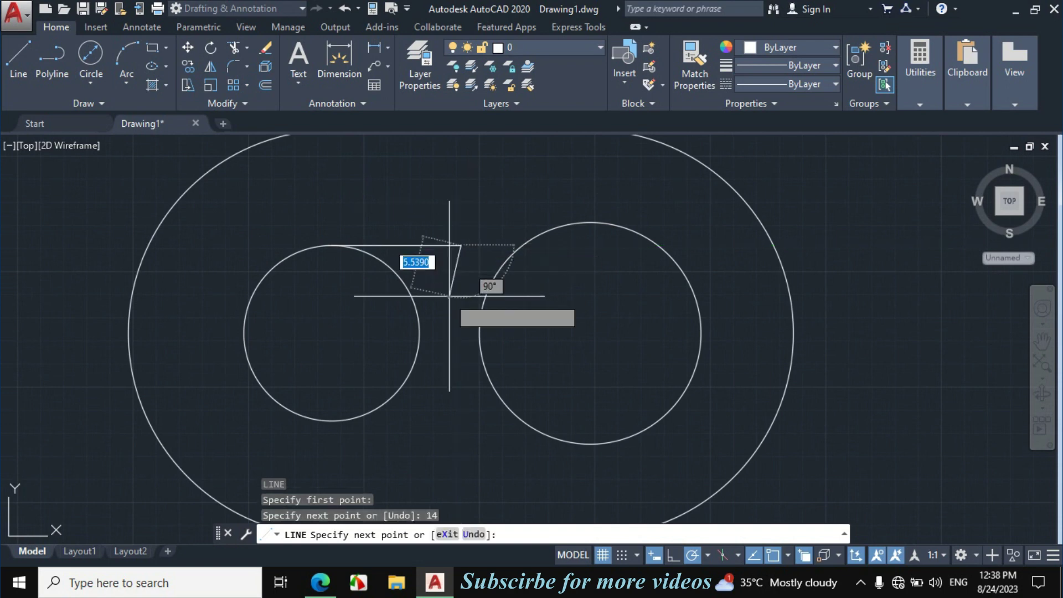
{"action": "key", "text": "Escape"}
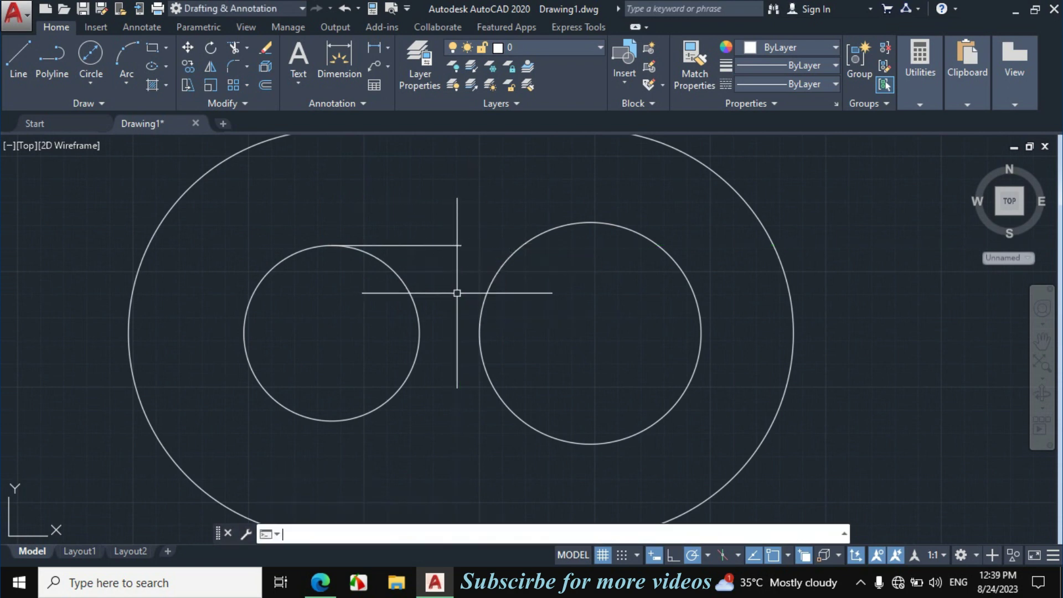
- Draw an L-shaped line from the right circle's top, going left then down
{"action": "key", "text": "Return"}
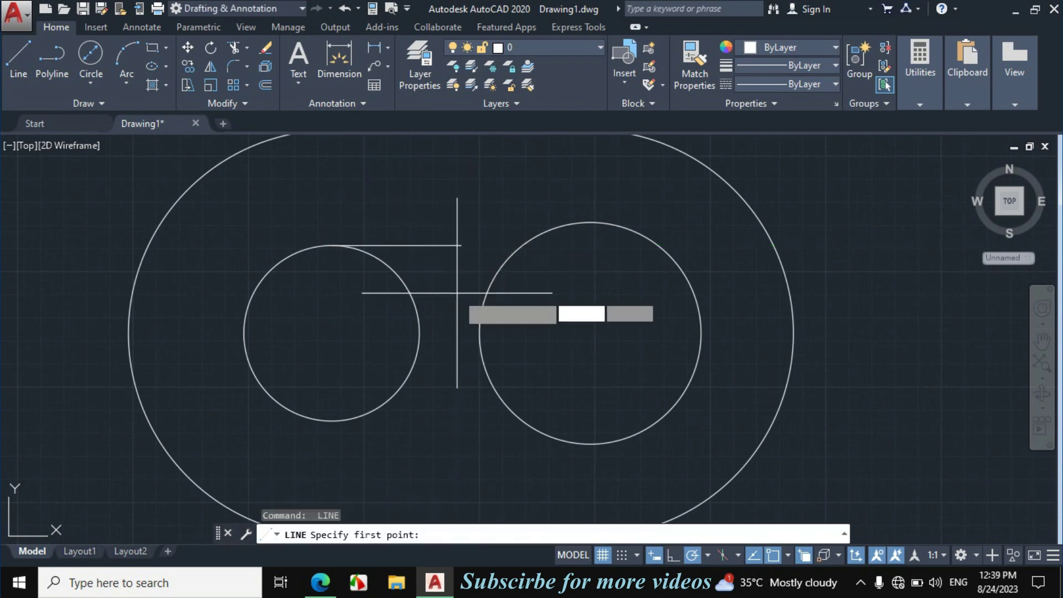
{"action": "left_click", "coordinate": [590, 222]}
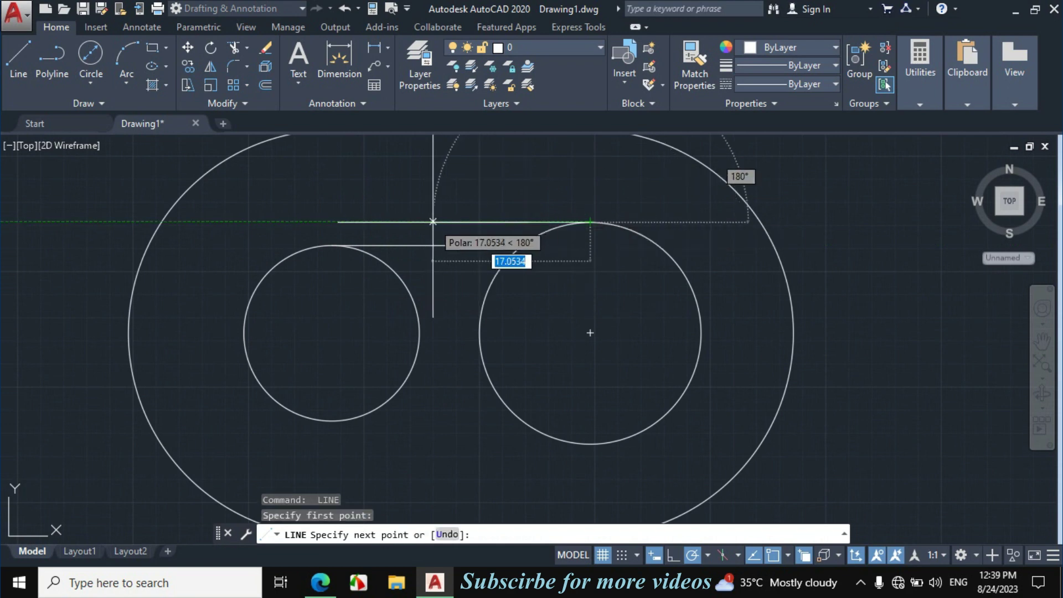
{"action": "left_click", "coordinate": [433, 222]}
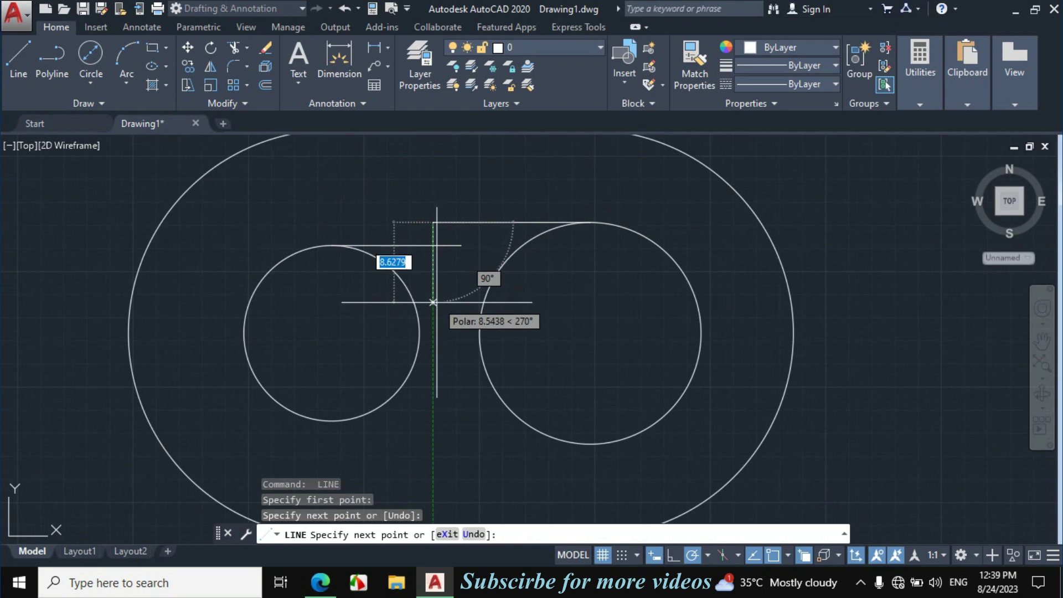
{"action": "left_click", "coordinate": [433, 304]}
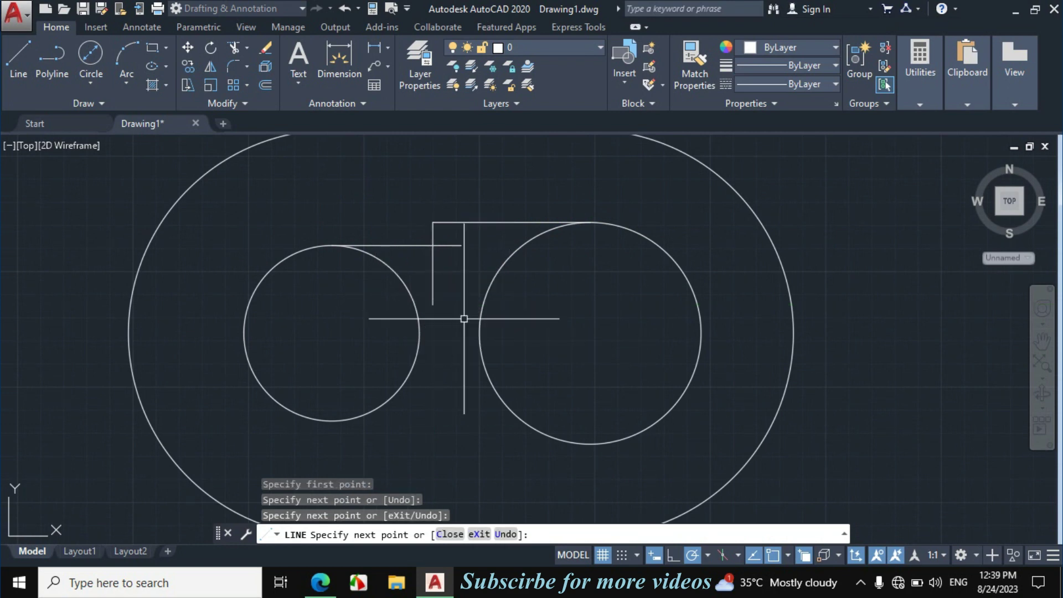
{"action": "key", "text": "Escape"}
{"action": "left_click", "coordinate": [326, 580]}
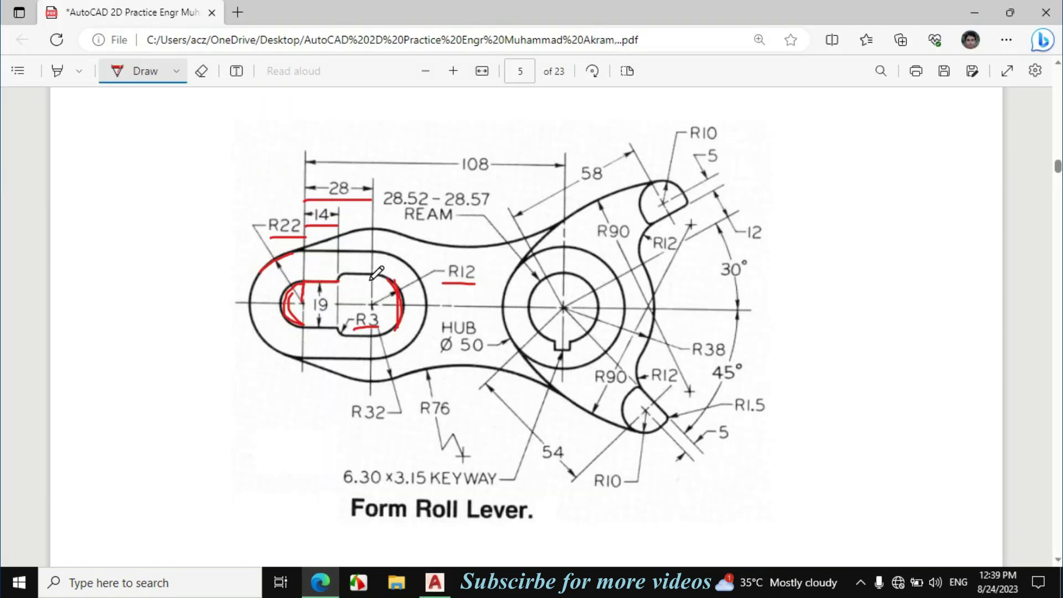
{"action": "left_click", "coordinate": [435, 581]}
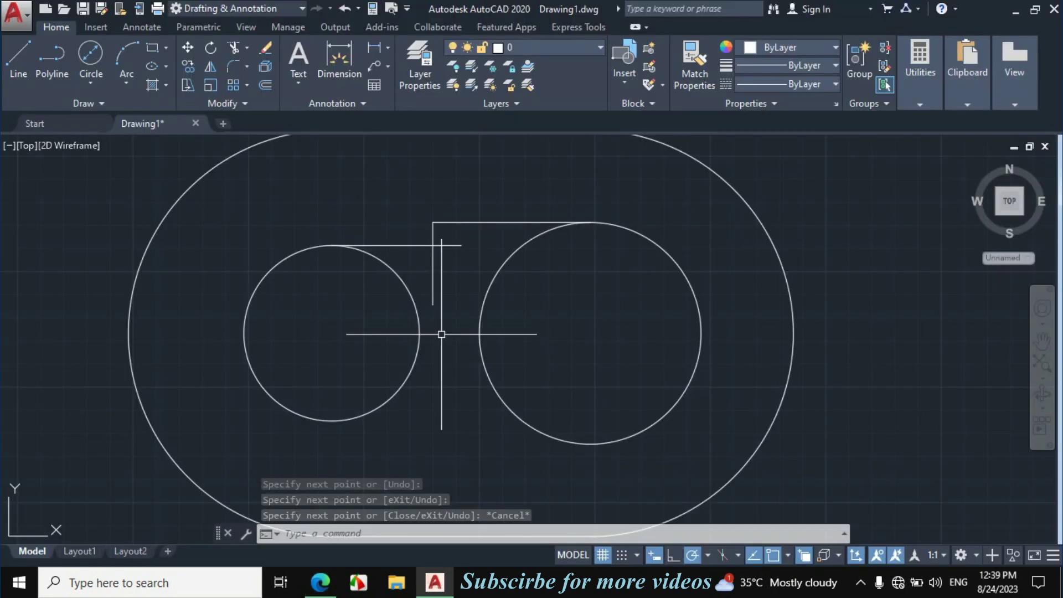
- Fillet the L-shaped line's corner with radius 3
{"action": "type", "text": "f"}
{"action": "key", "text": "Return"}
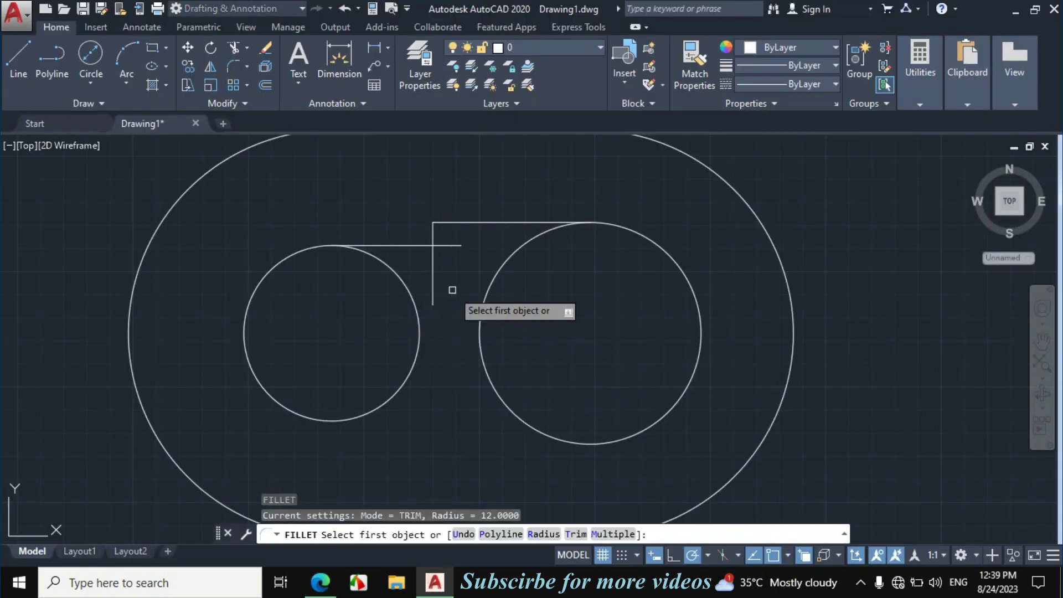
{"action": "type", "text": "r"}
{"action": "key", "text": "Return"}
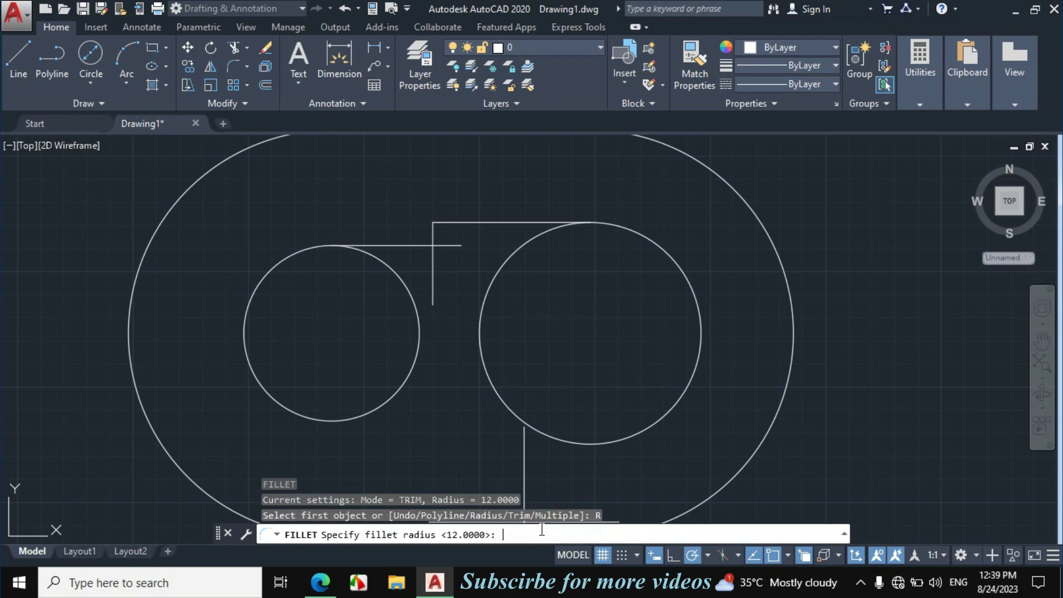
{"action": "type", "text": "3"}
{"action": "key", "text": "Return"}
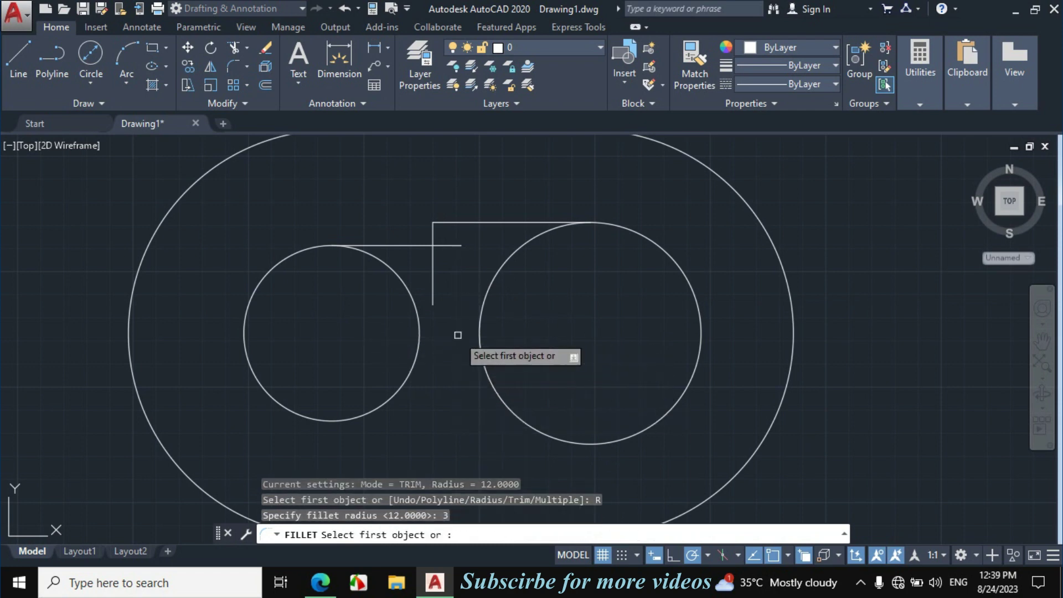
{"action": "left_click", "coordinate": [434, 270]}
{"action": "left_click", "coordinate": [496, 222]}
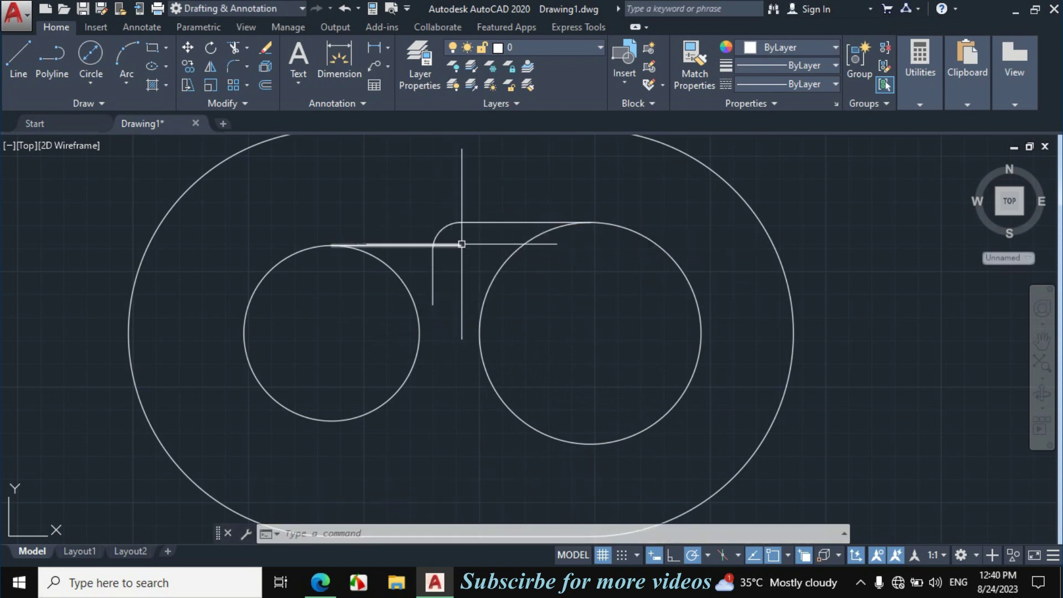
- Move the filleted top line and arc so the arc end meets the 14-unit line's end
{"action": "scroll", "coordinate": [426, 224], "scroll_direction": "up", "scroll_amount": 2}
{"action": "left_click", "coordinate": [528, 205]}
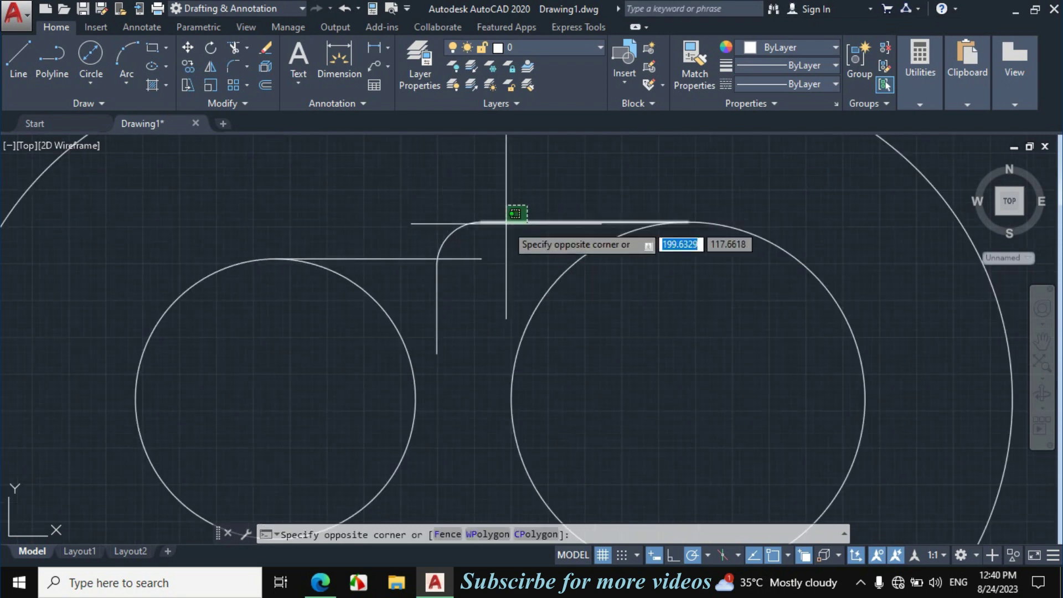
{"action": "left_click", "coordinate": [507, 225]}
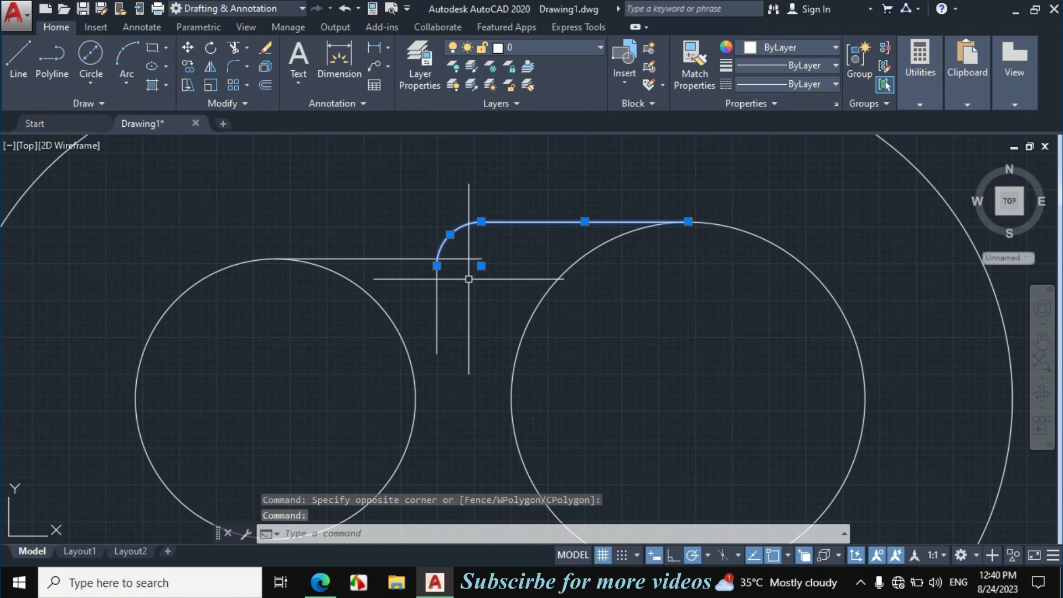
{"action": "type", "text": "m"}
{"action": "key", "text": "Return"}
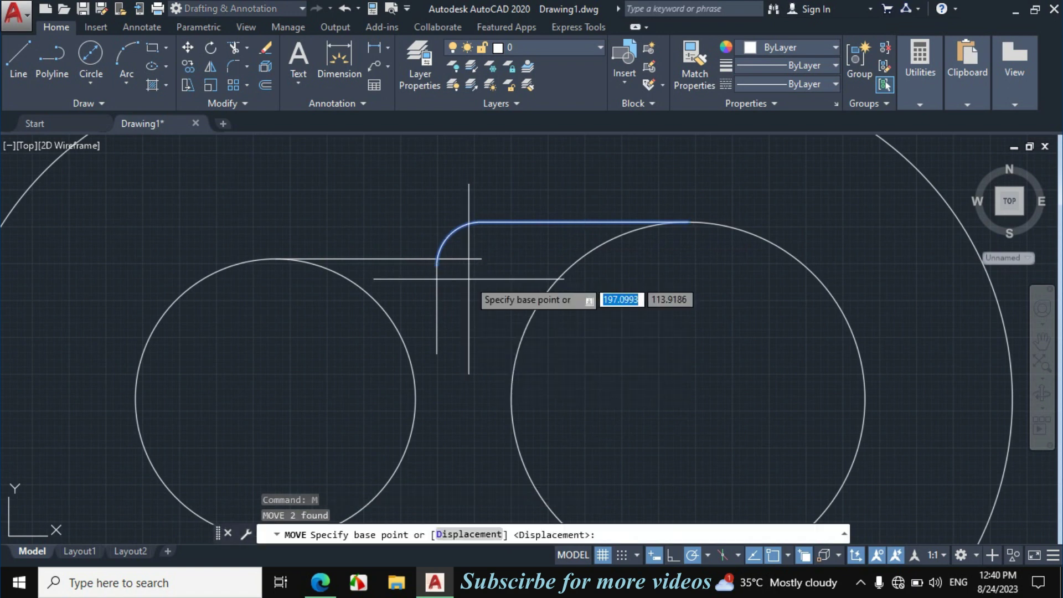
{"action": "scroll", "coordinate": [435, 257], "scroll_direction": "up", "scroll_amount": 3}
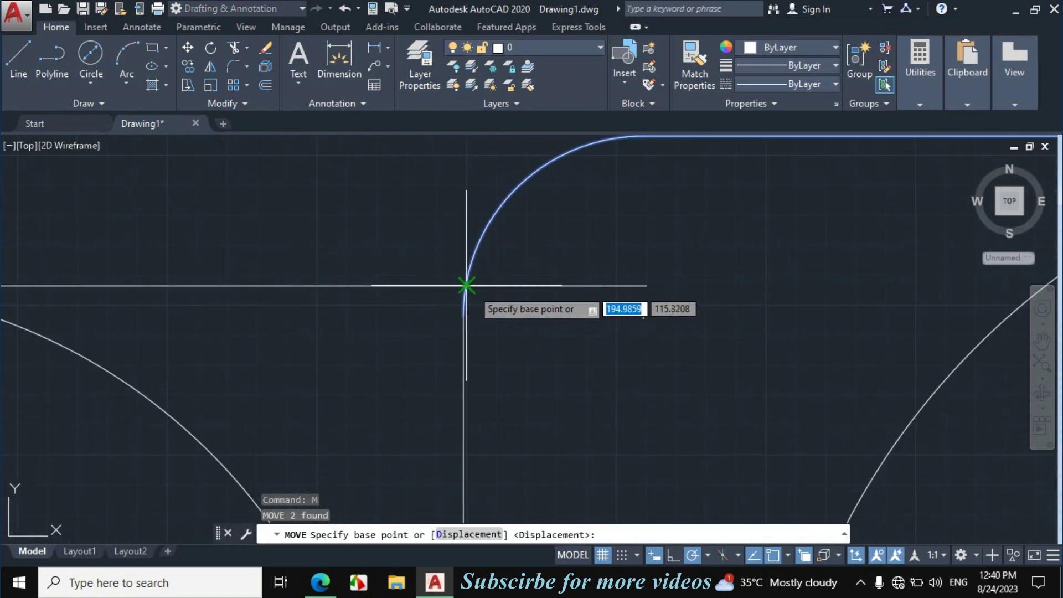
{"action": "left_click", "coordinate": [466, 286]}
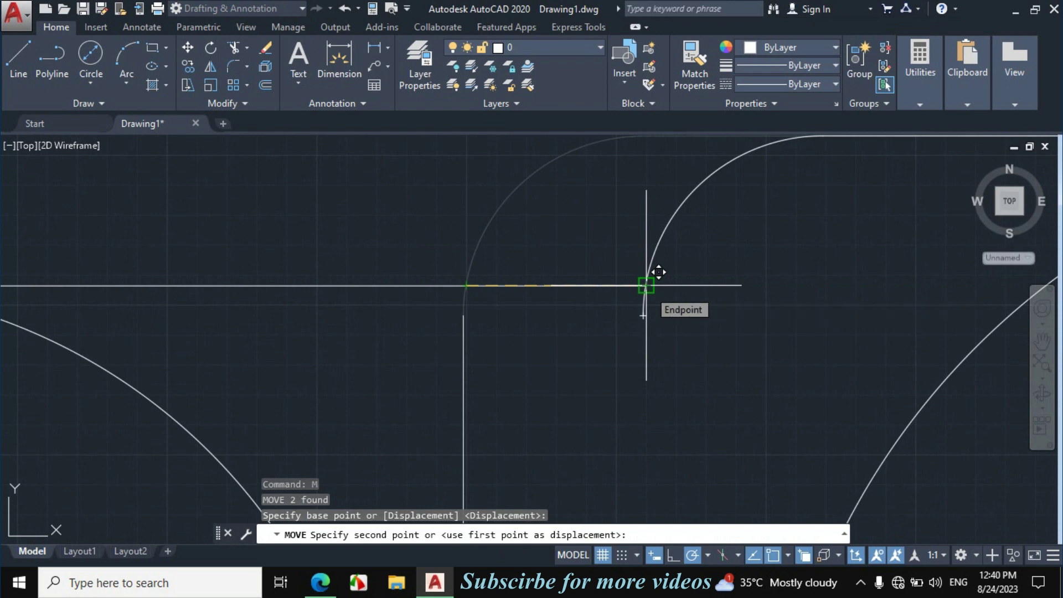
{"action": "left_click", "coordinate": [646, 286]}
{"action": "type", "text": "tr"}
{"action": "key", "text": "Return"}
{"action": "key", "text": "Return"}
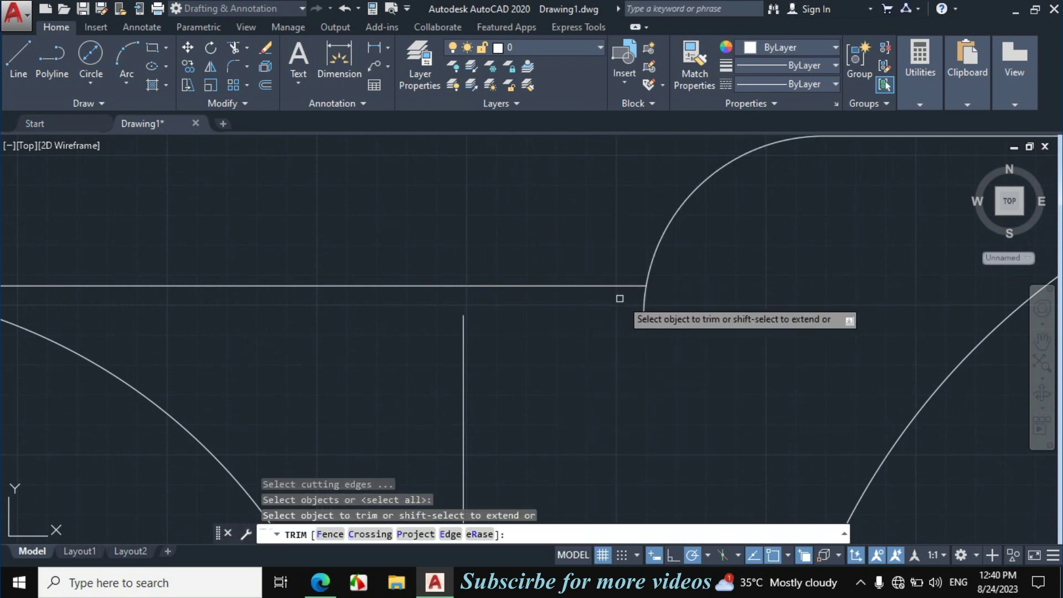
- Trim the arc's overhanging tail below the horizontal line
{"action": "left_click", "coordinate": [644, 302]}
{"action": "scroll", "coordinate": [364, 336], "scroll_direction": "down", "scroll_amount": 5}
{"action": "scroll", "coordinate": [535, 306], "scroll_direction": "up", "scroll_amount": 4}
{"action": "left_click", "coordinate": [621, 296]}
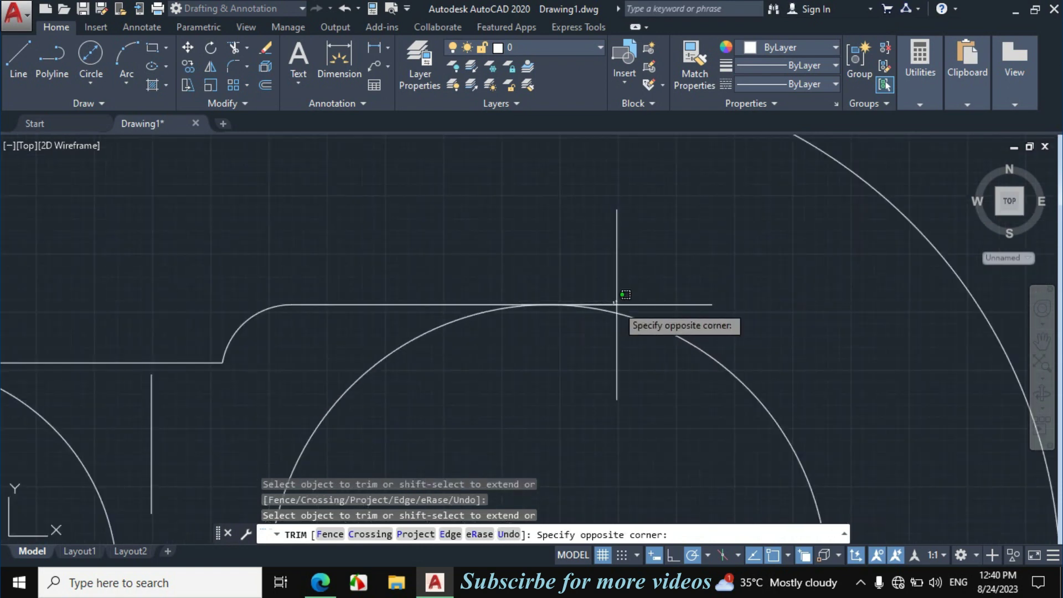
{"action": "left_click", "coordinate": [616, 303]}
{"action": "scroll", "coordinate": [556, 323], "scroll_direction": "down", "scroll_amount": 3}
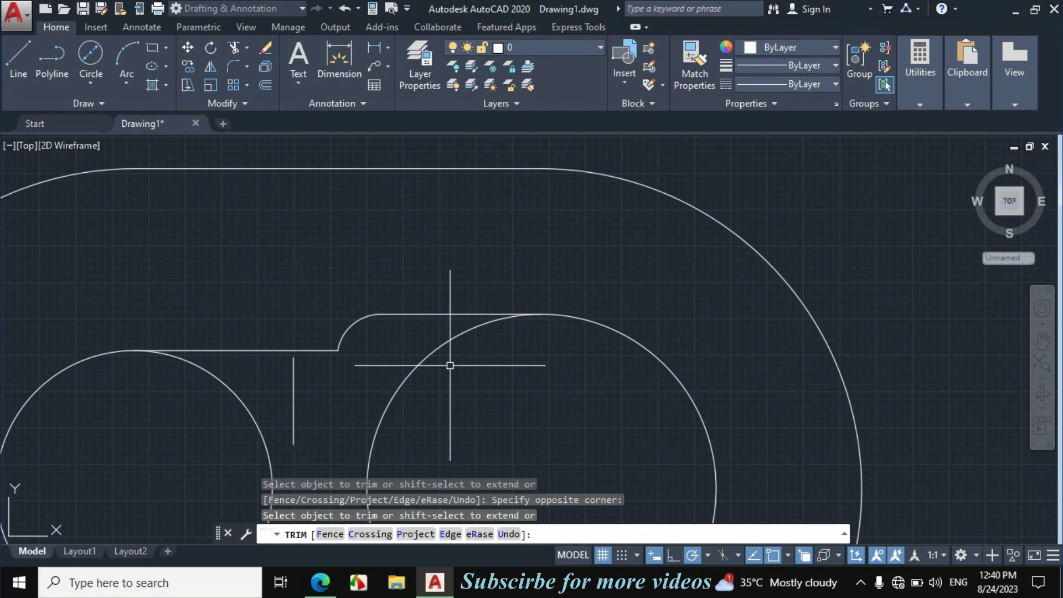
{"action": "key", "text": "Escape"}
- Erase the leftover vertical line and select the stepped upper edge
{"action": "left_click", "coordinate": [320, 380]}
{"action": "left_click", "coordinate": [271, 393]}
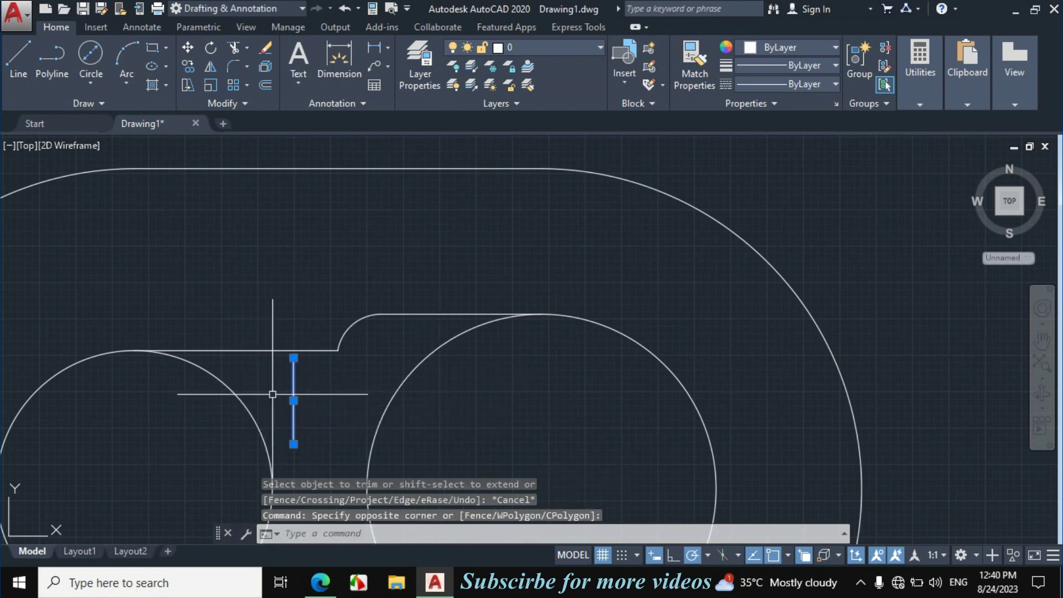
{"action": "type", "text": "e"}
{"action": "key", "text": "Return"}
{"action": "scroll", "coordinate": [421, 230], "scroll_direction": "down", "scroll_amount": 2}
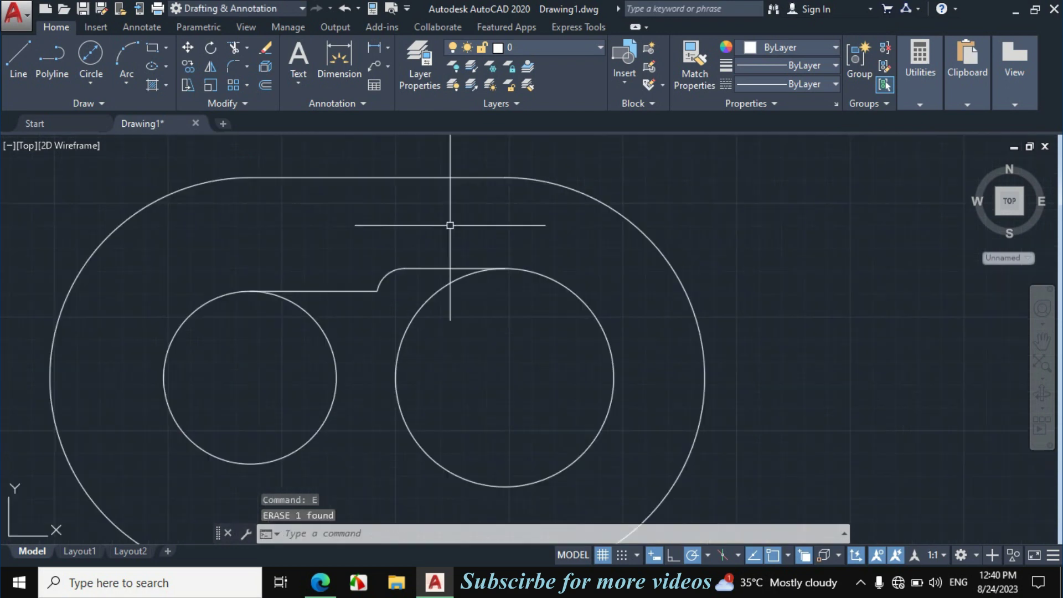
{"action": "left_click", "coordinate": [430, 252]}
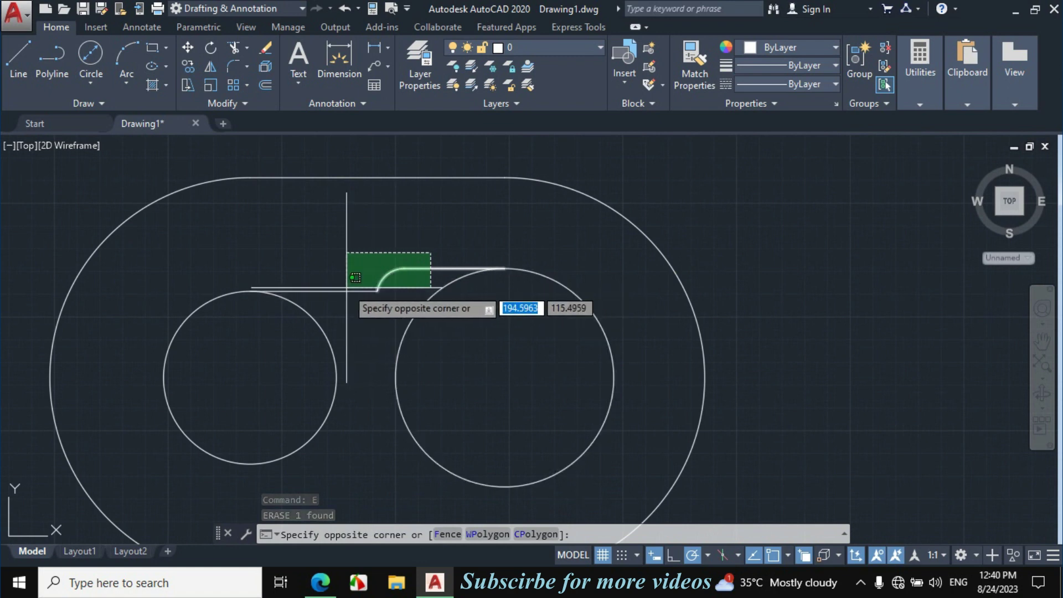
{"action": "left_click", "coordinate": [349, 277]}
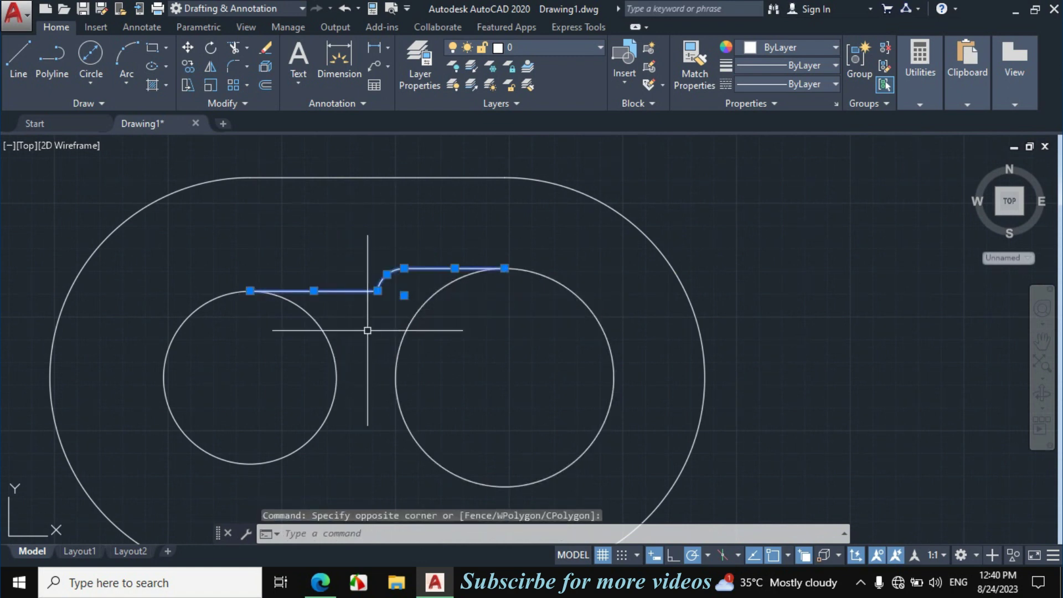
- Mirror the stepped edge about the line through both circle centres, keeping the original
{"action": "type", "text": "mi"}
{"action": "key", "text": "Return"}
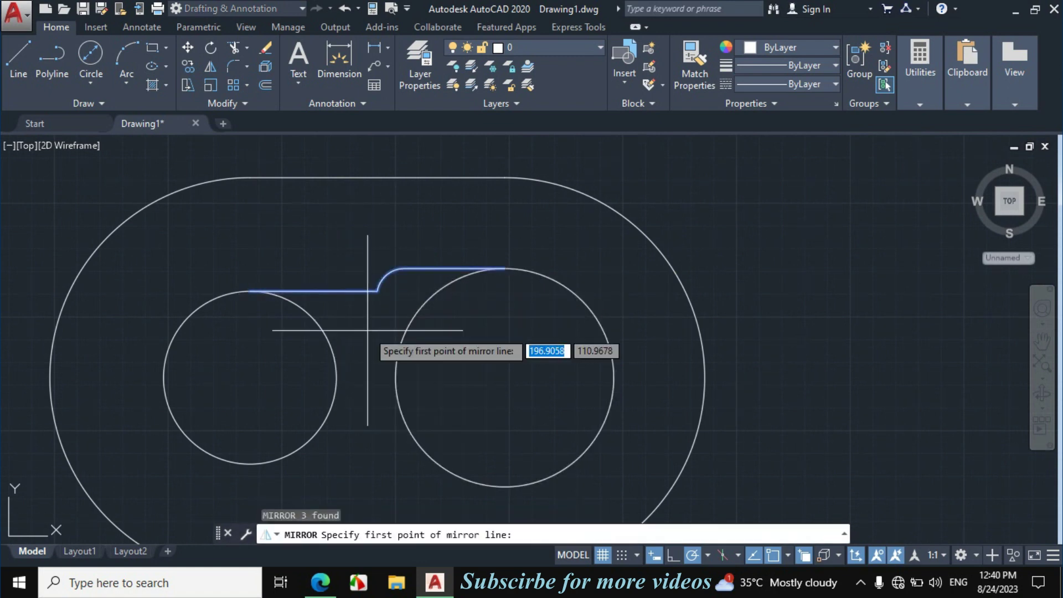
{"action": "left_click", "coordinate": [505, 378]}
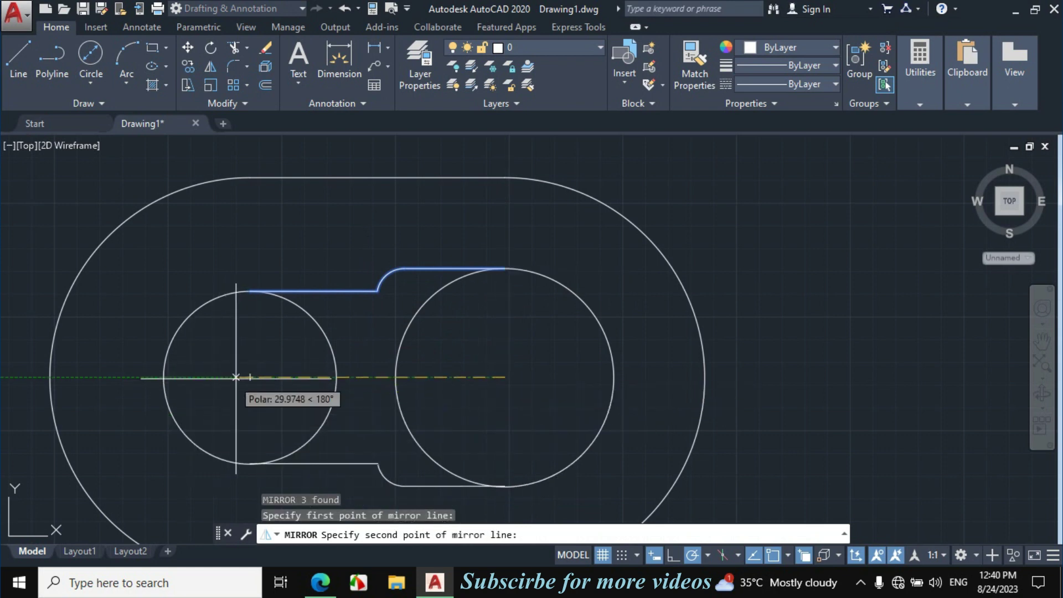
{"action": "left_click", "coordinate": [249, 378]}
{"action": "left_click", "coordinate": [293, 434]}
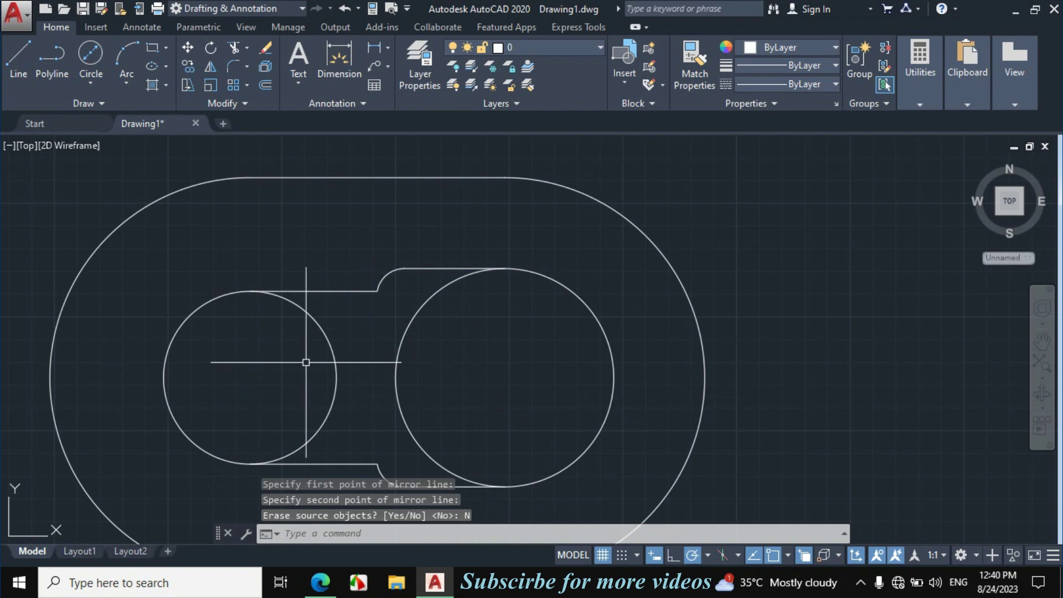
- Trim the circles' inner arcs to form one closed slot outline
{"action": "type", "text": "tr"}
{"action": "key", "text": "Return"}
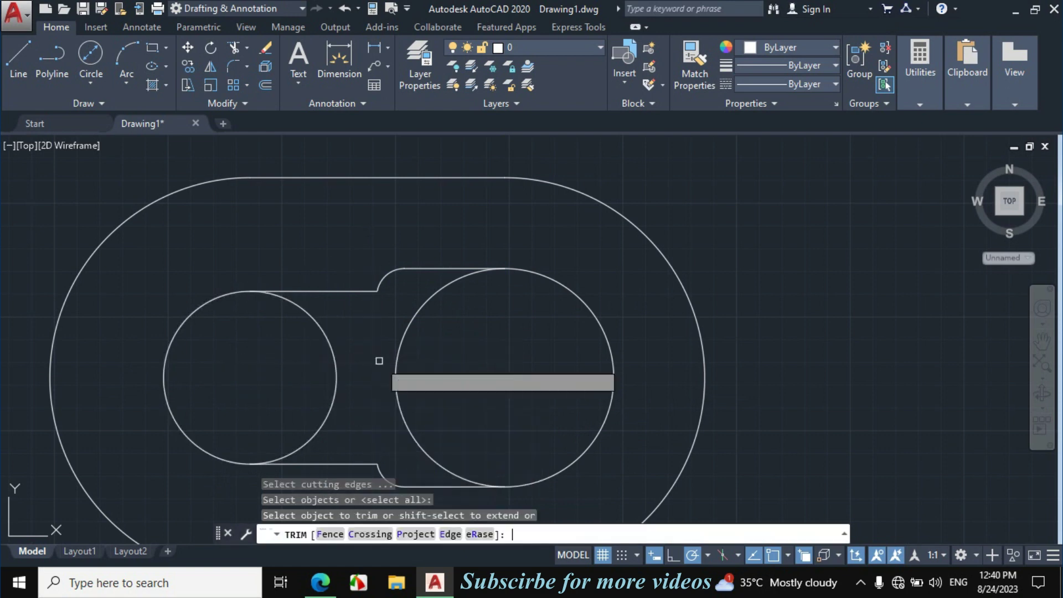
{"action": "left_click", "coordinate": [377, 360]}
{"action": "left_click", "coordinate": [375, 374]}
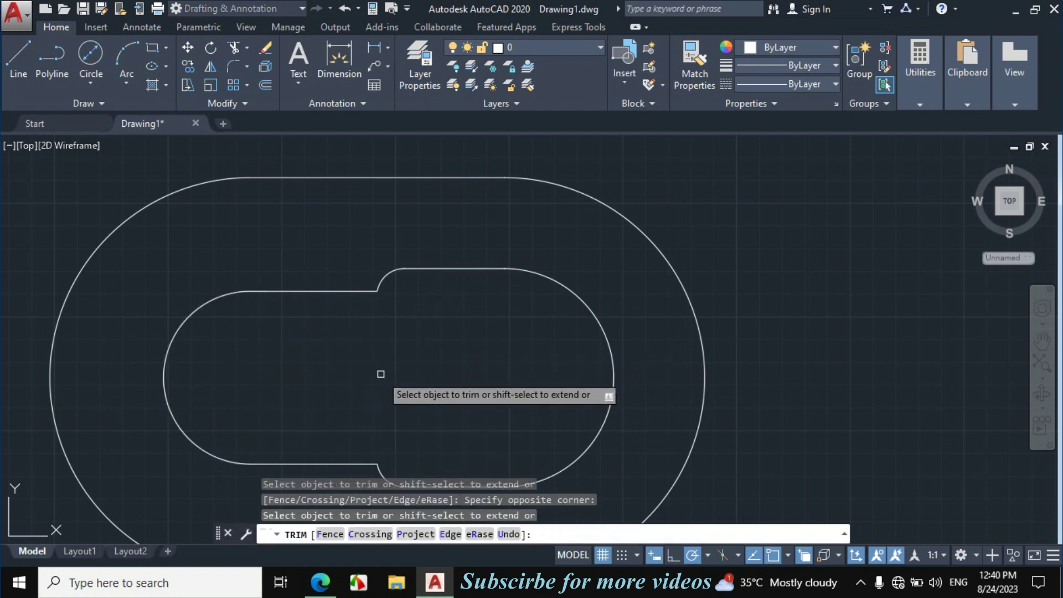
{"action": "key", "text": "Escape"}
{"action": "scroll", "coordinate": [382, 370], "scroll_direction": "down", "scroll_amount": 4}
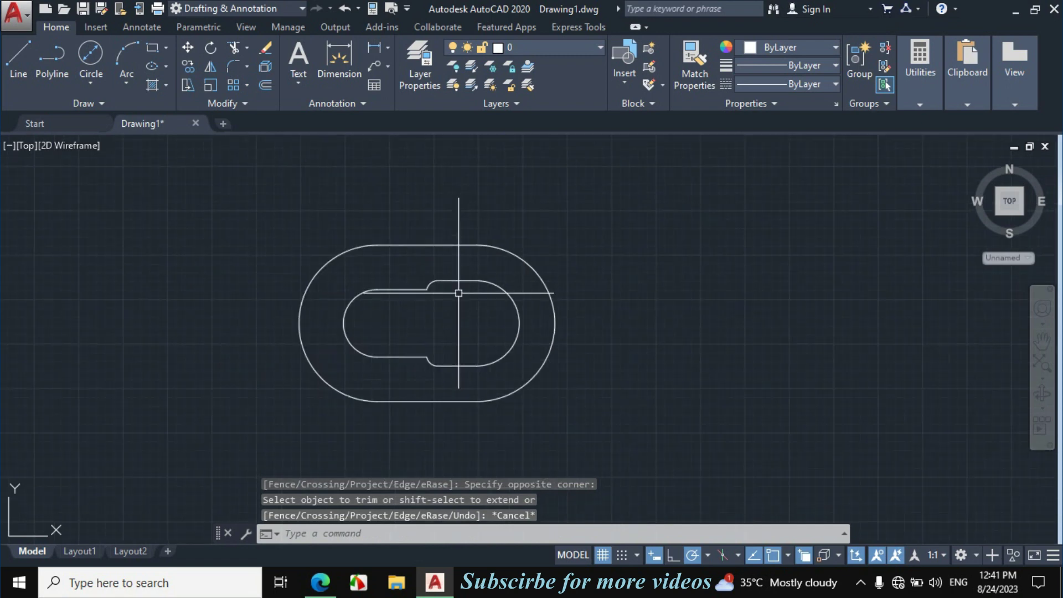
{"action": "left_click", "coordinate": [320, 582]}
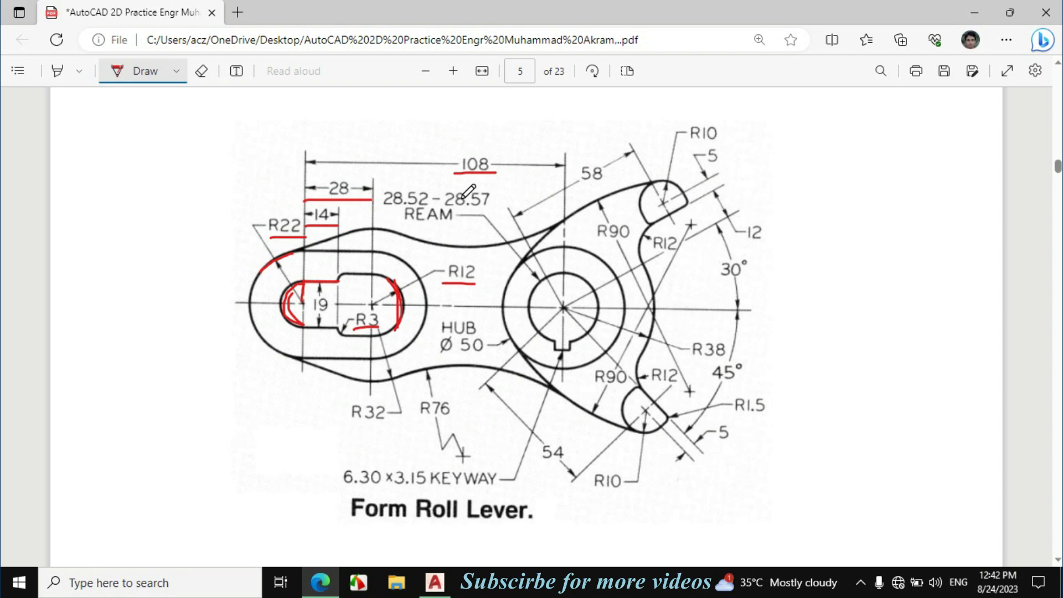
- Mark the hub centre and left end's centre line in red and underline 108
{"action": "left_click_drag", "start_coordinate": [563, 286], "coordinate": [565, 318]}
{"action": "left_click_drag", "start_coordinate": [303, 301], "coordinate": [305, 178]}
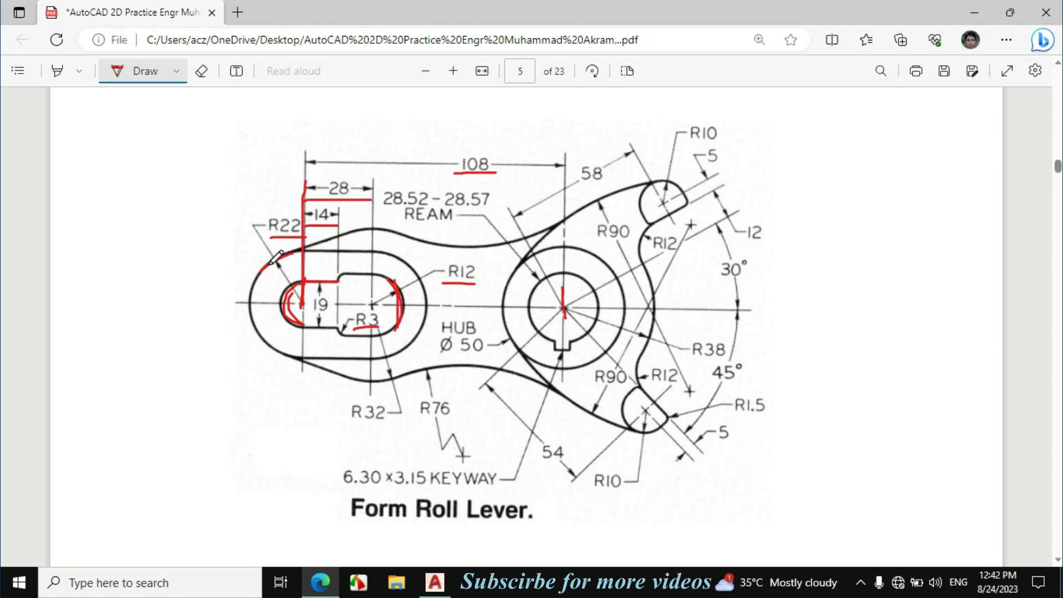
{"action": "left_click_drag", "start_coordinate": [564, 318], "coordinate": [561, 288]}
{"action": "left_click_drag", "start_coordinate": [440, 173], "coordinate": [499, 172]}
{"action": "left_click", "coordinate": [435, 582]}
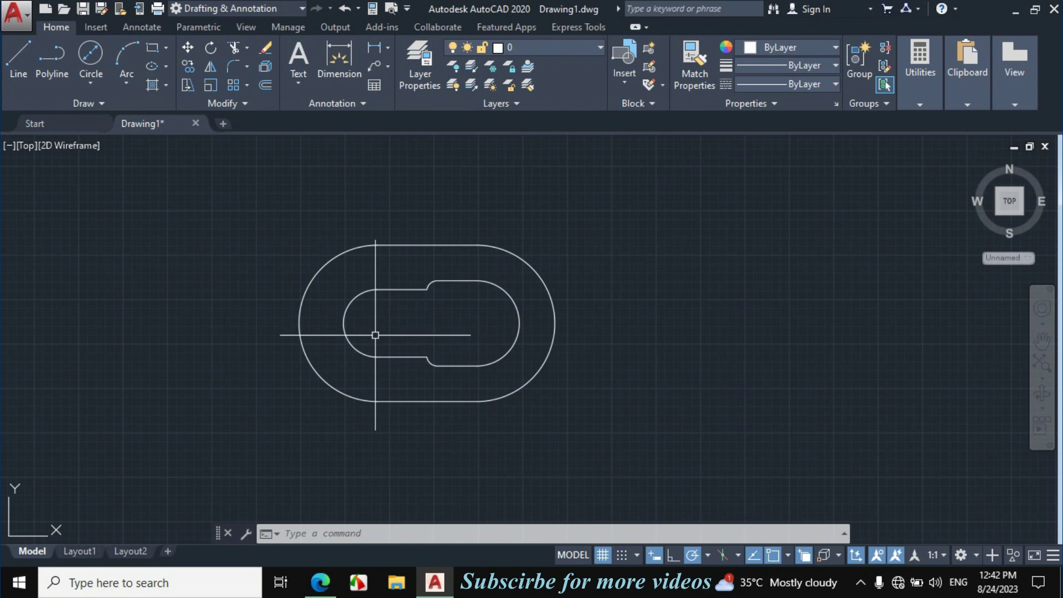
- Draw a 108-unit horizontal line from the slot centre toward the hub centre
{"action": "left_click", "coordinate": [18, 58]}
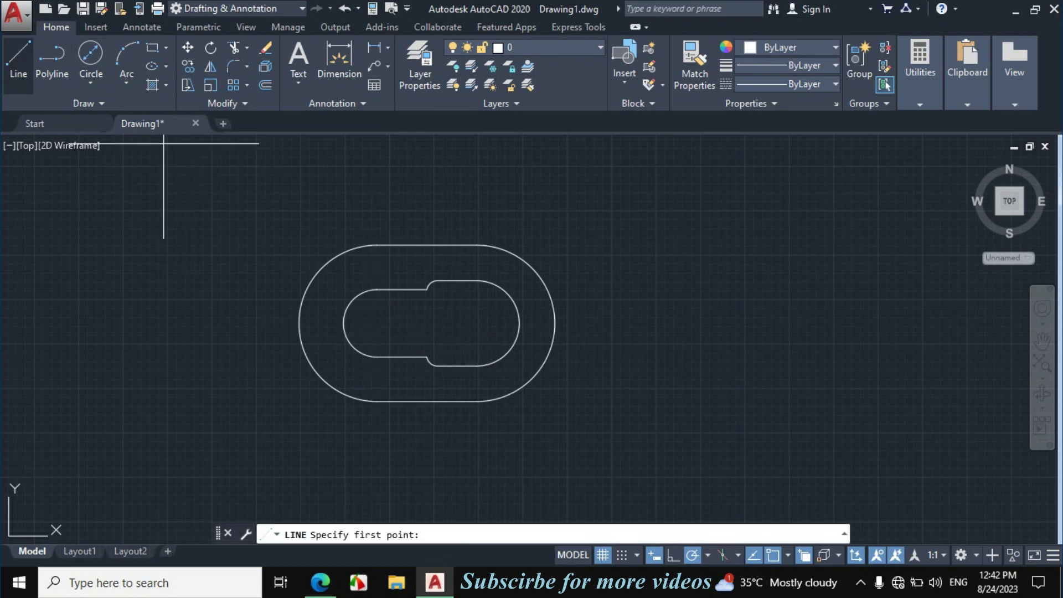
{"action": "left_click", "coordinate": [378, 322]}
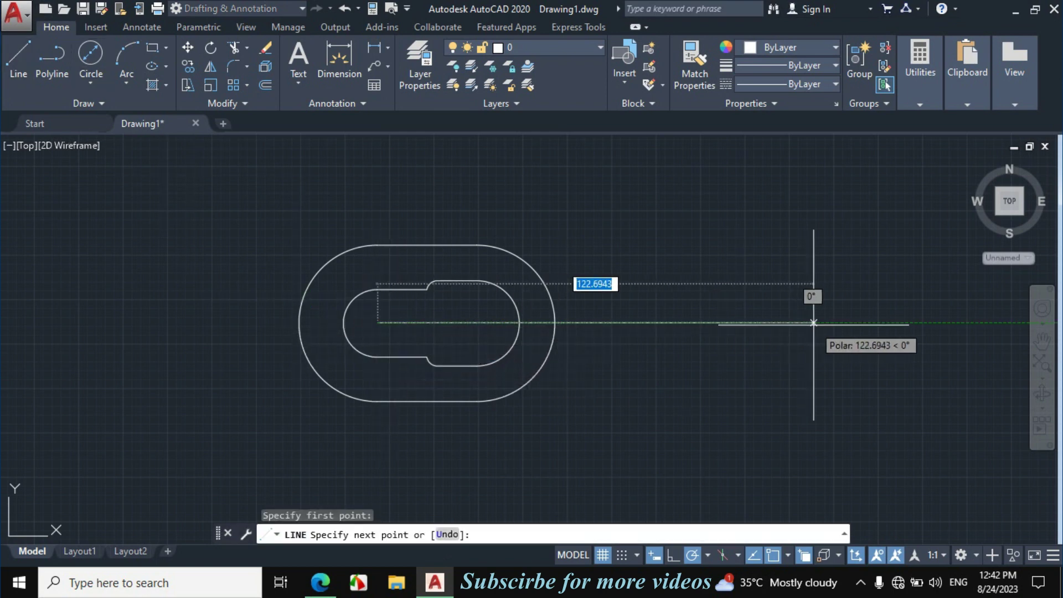
{"action": "type", "text": "1"}
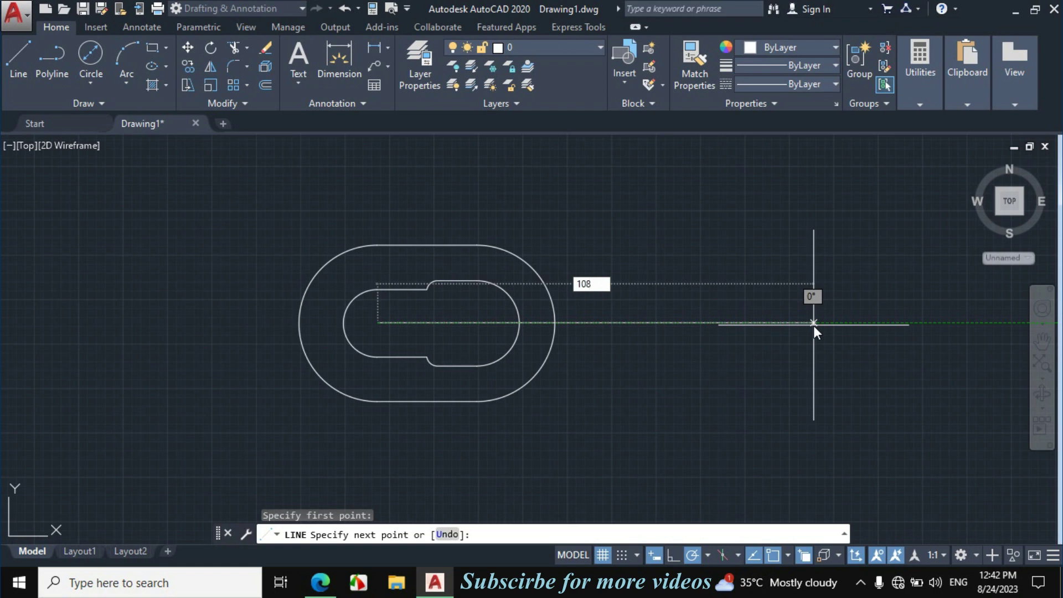
{"action": "type", "text": "08"}
{"action": "key", "text": "Return"}
{"action": "scroll", "coordinate": [369, 348], "scroll_direction": "down", "scroll_amount": 2}
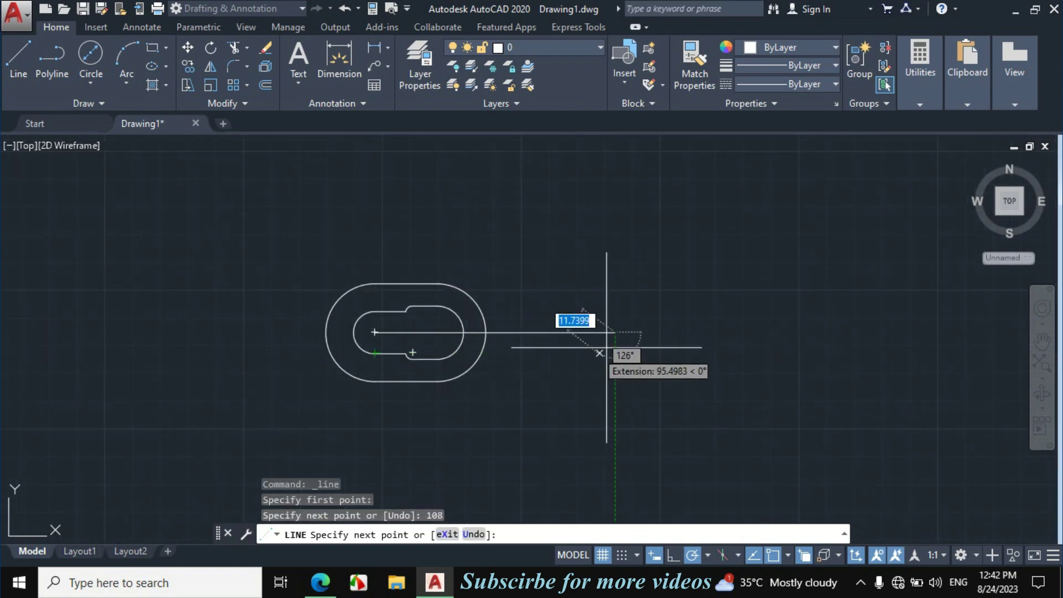
{"action": "key", "text": "Escape"}
{"action": "left_click", "coordinate": [320, 582]}
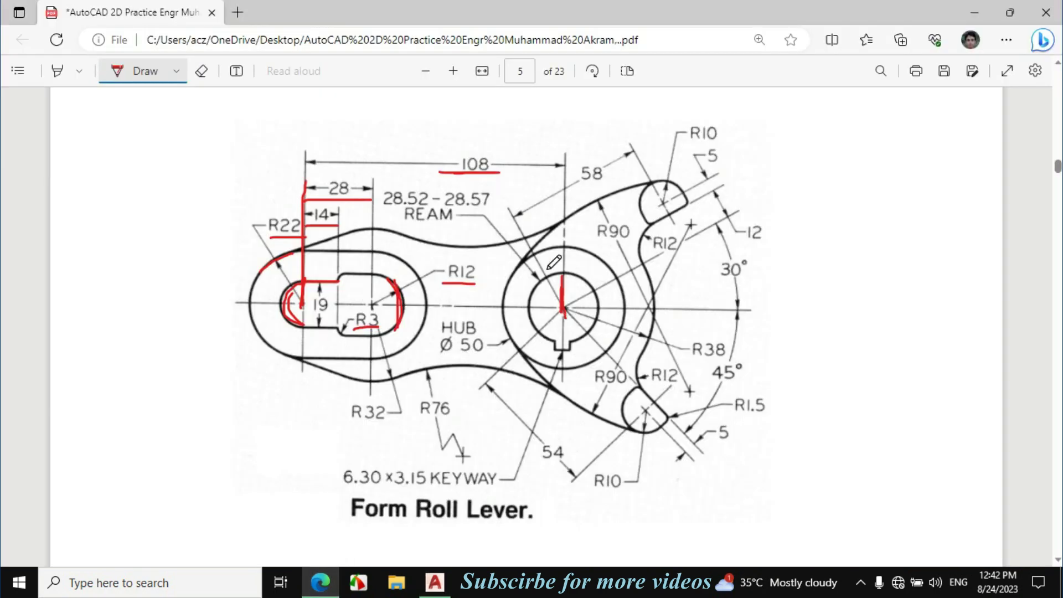
- Mark the hub circles and underline the 28.57 ream size and Ø 50 hub size in red
{"action": "left_click_drag", "start_coordinate": [529, 286], "coordinate": [538, 293]}
{"action": "left_click_drag", "start_coordinate": [455, 210], "coordinate": [484, 209]}
{"action": "left_click_drag", "start_coordinate": [510, 318], "coordinate": [496, 323]}
{"action": "left_click_drag", "start_coordinate": [435, 357], "coordinate": [478, 357]}
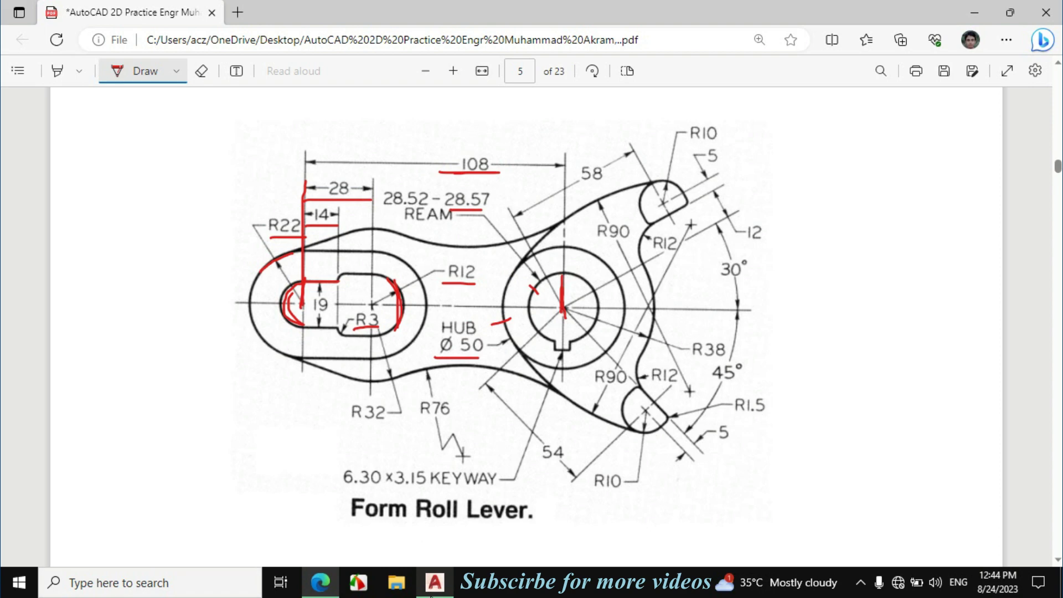
{"action": "left_click", "coordinate": [434, 582]}
- Draw a Ø50 hub circle centred at the end of the 108 line
{"action": "left_click", "coordinate": [91, 82]}
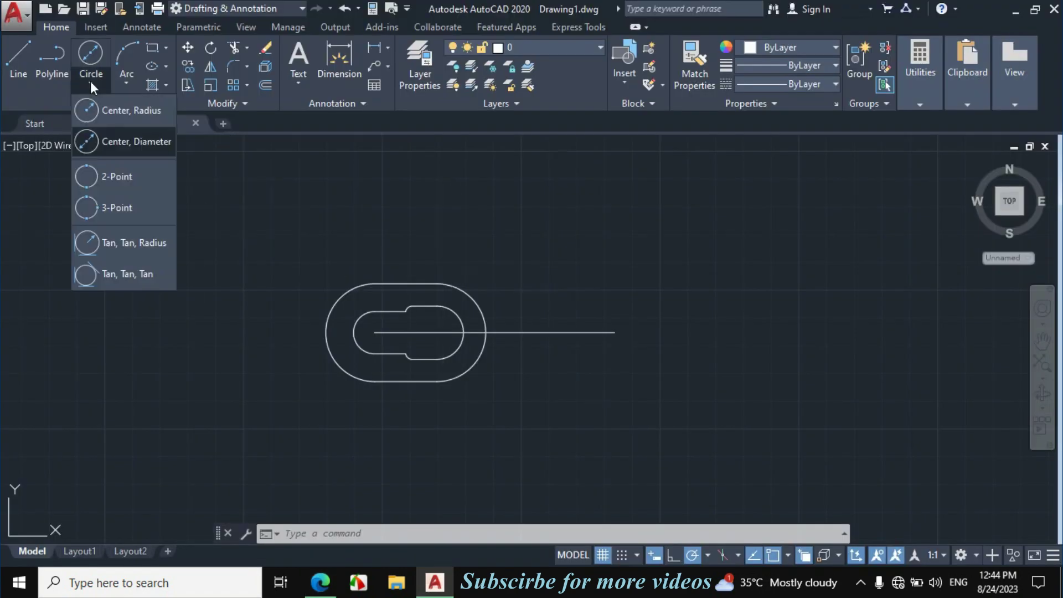
{"action": "left_click", "coordinate": [123, 139]}
{"action": "left_click", "coordinate": [614, 333]}
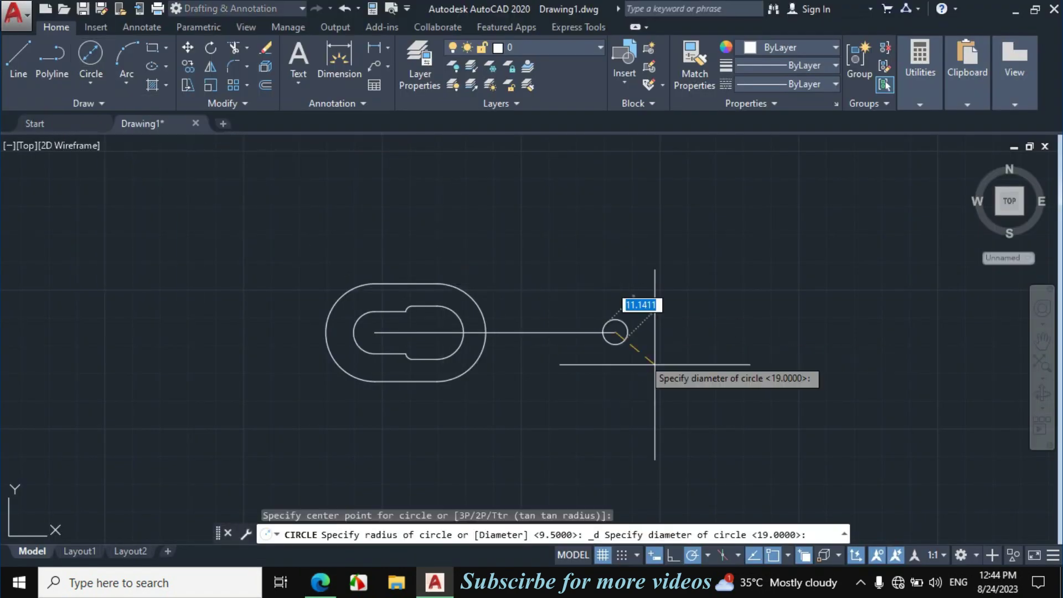
{"action": "type", "text": "50"}
{"action": "key", "text": "Return"}
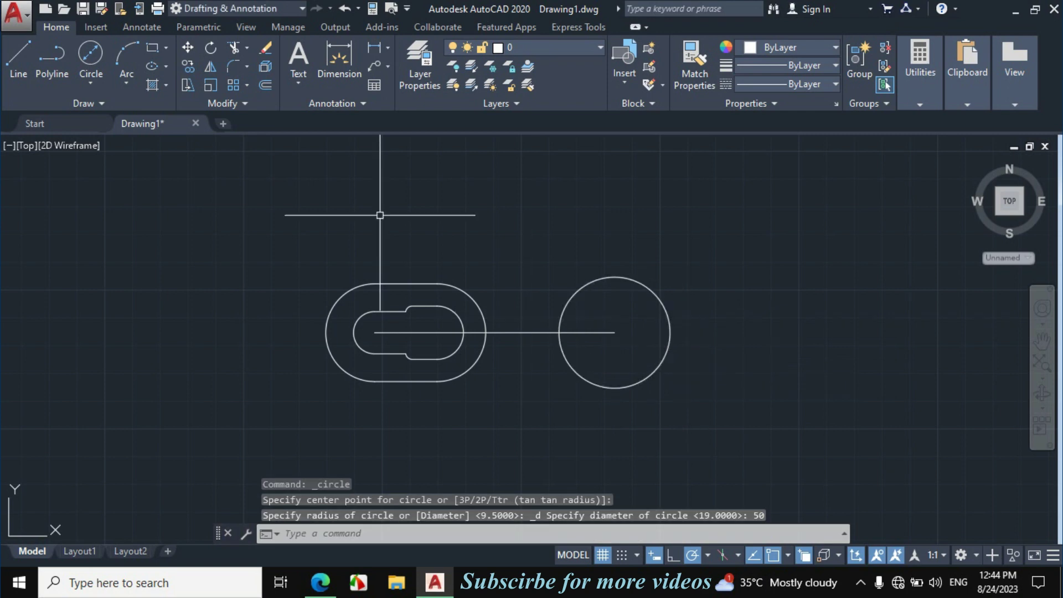
- Add a concentric Ø28.57 bore circle at the same hub centre
{"action": "left_click", "coordinate": [92, 81]}
{"action": "left_click", "coordinate": [115, 140]}
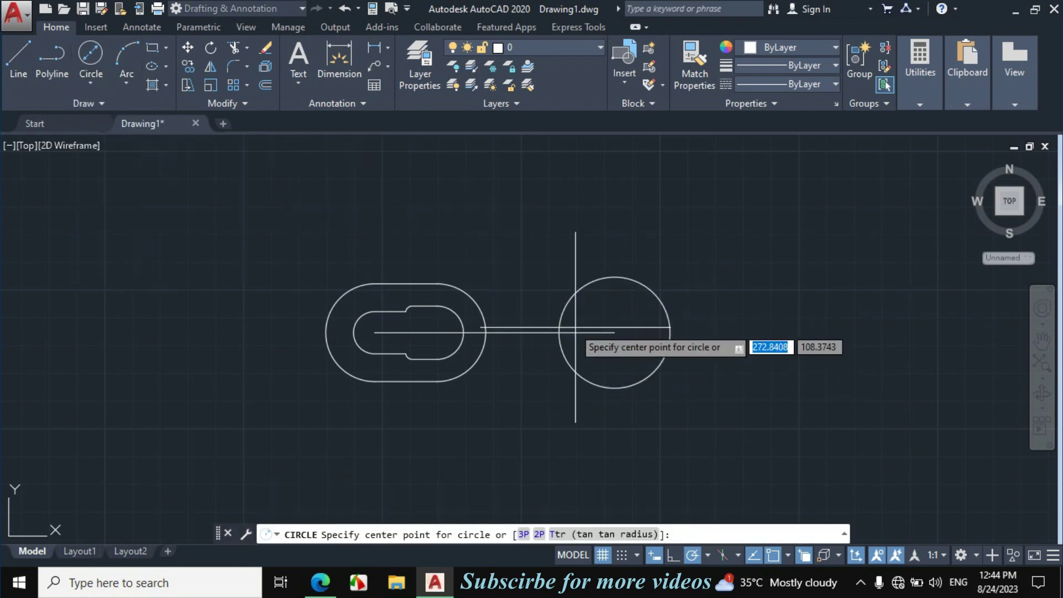
{"action": "left_click", "coordinate": [614, 332]}
{"action": "type", "text": "28.57"}
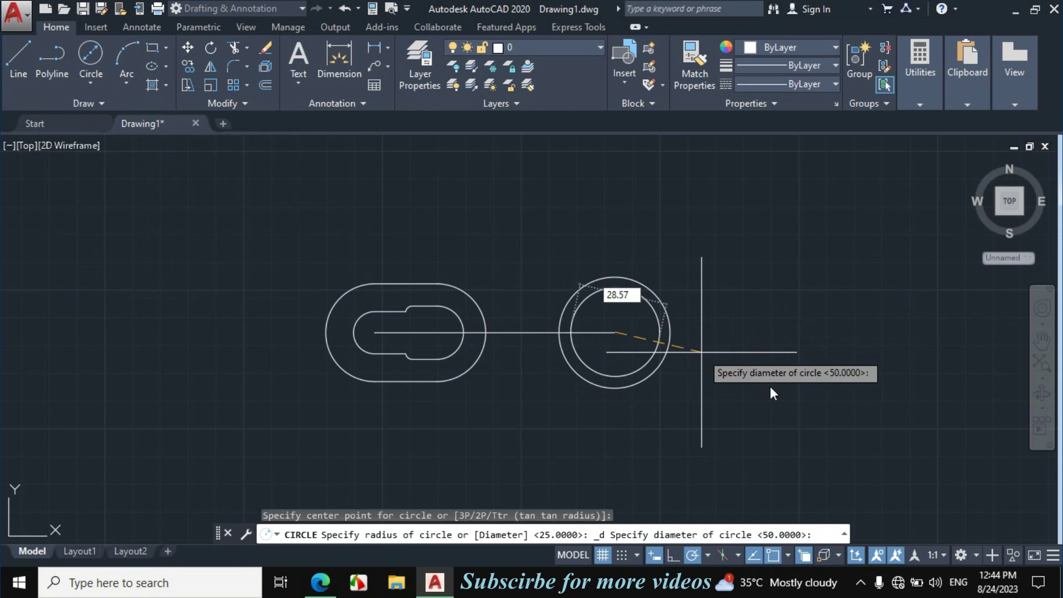
{"action": "key", "text": "Return"}
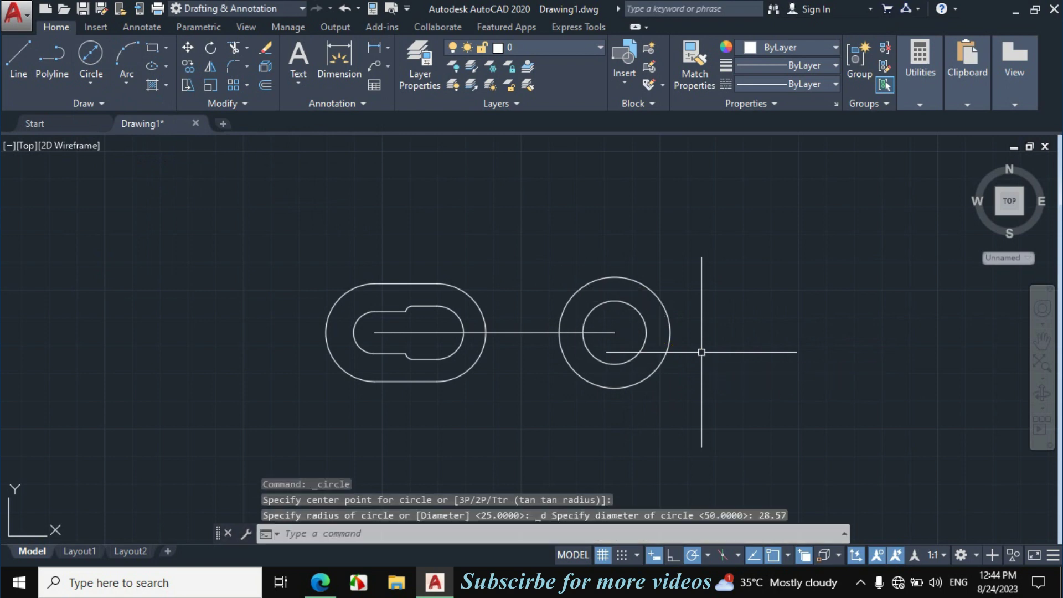
- Erase the horizontal construction line and bring the reference PDF back up
{"action": "left_click", "coordinate": [543, 332]}
{"action": "left_click", "coordinate": [525, 370]}
{"action": "key", "text": "Delete"}
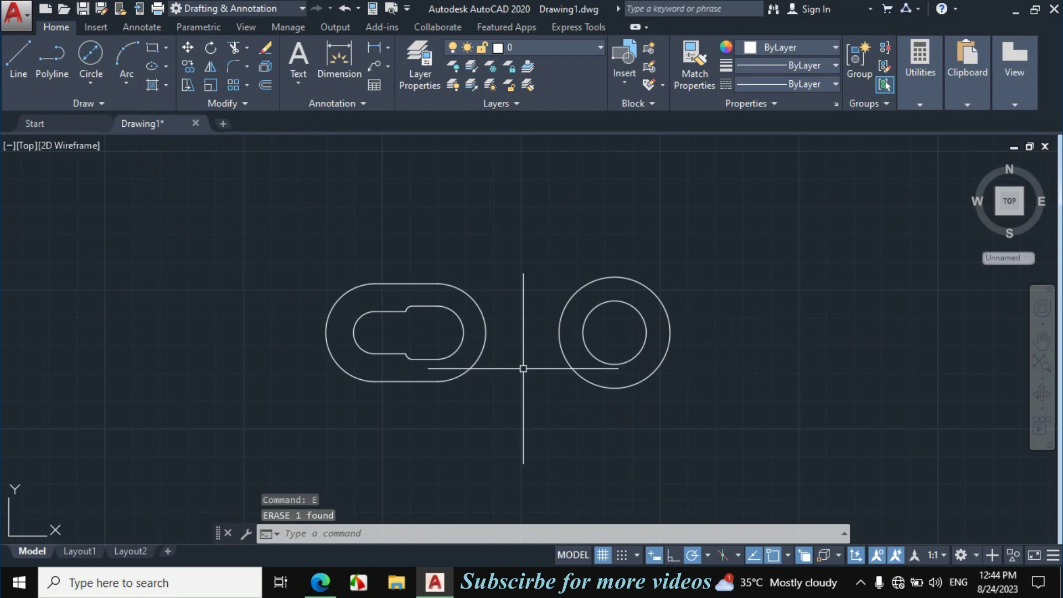
{"action": "left_click", "coordinate": [319, 582]}
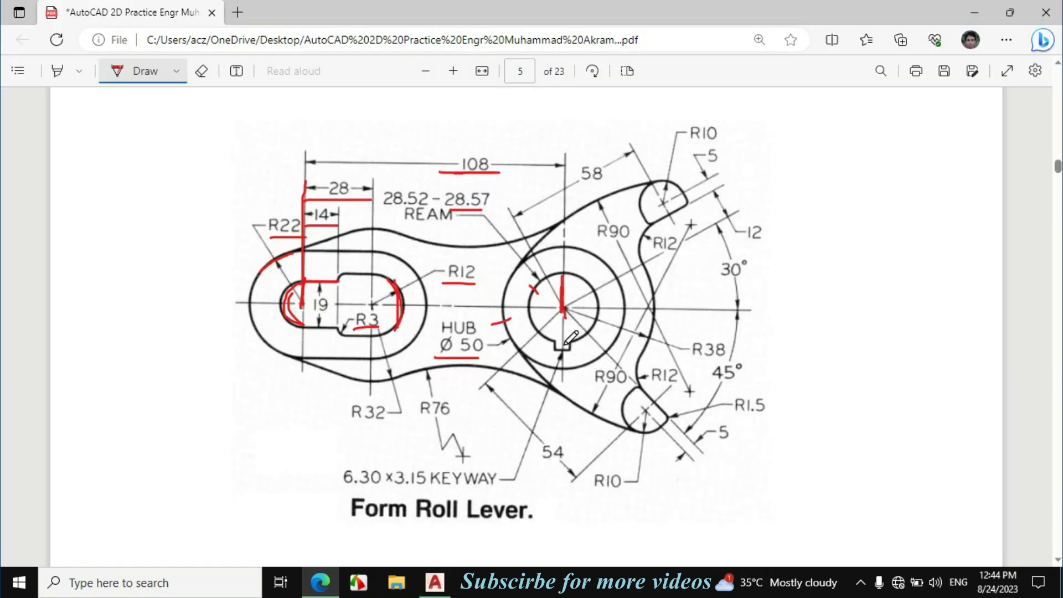
- Underline the 6.30 width and 3.15 depth in the KEYWAY note in red
{"action": "left_click_drag", "start_coordinate": [338, 488], "coordinate": [381, 486]}
{"action": "left_click_drag", "start_coordinate": [395, 486], "coordinate": [433, 486]}
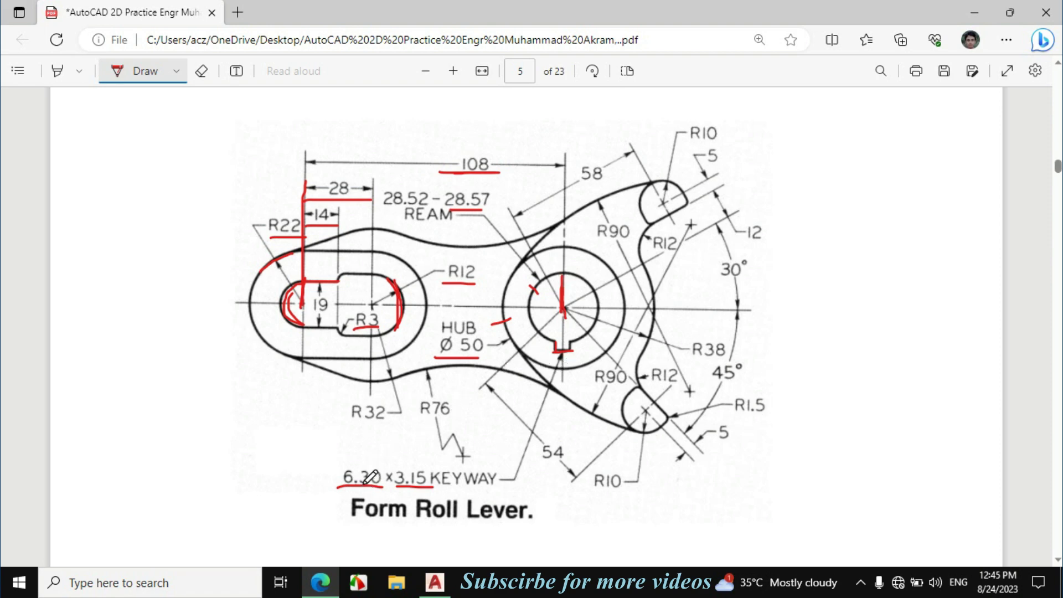
{"action": "left_click_drag", "start_coordinate": [391, 490], "coordinate": [434, 491]}
- Back in AutoCAD, draw a vertical line downward from the hub centre
{"action": "left_click", "coordinate": [435, 581]}
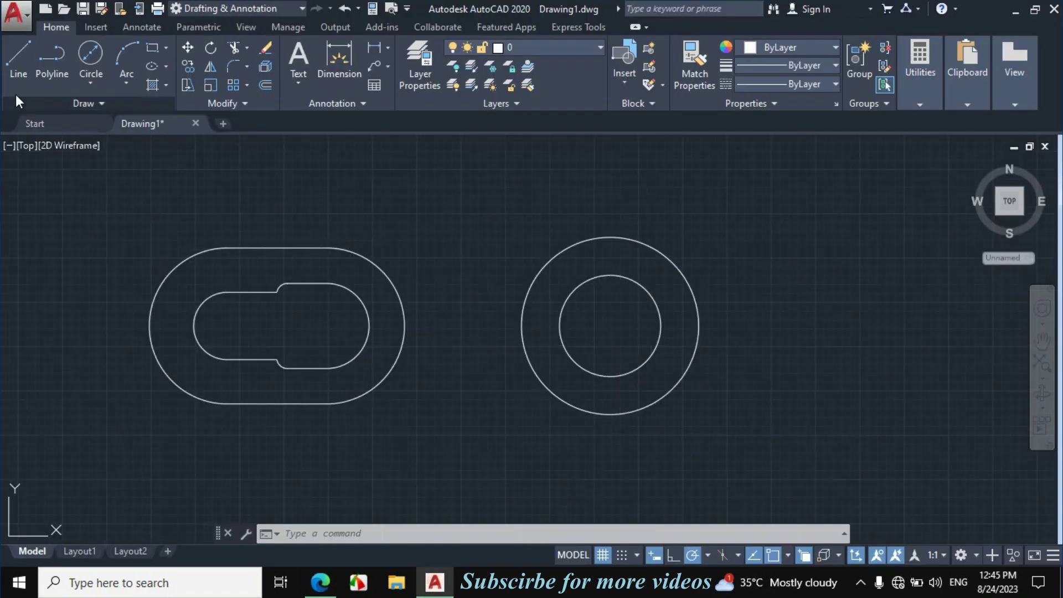
{"action": "left_click", "coordinate": [18, 61]}
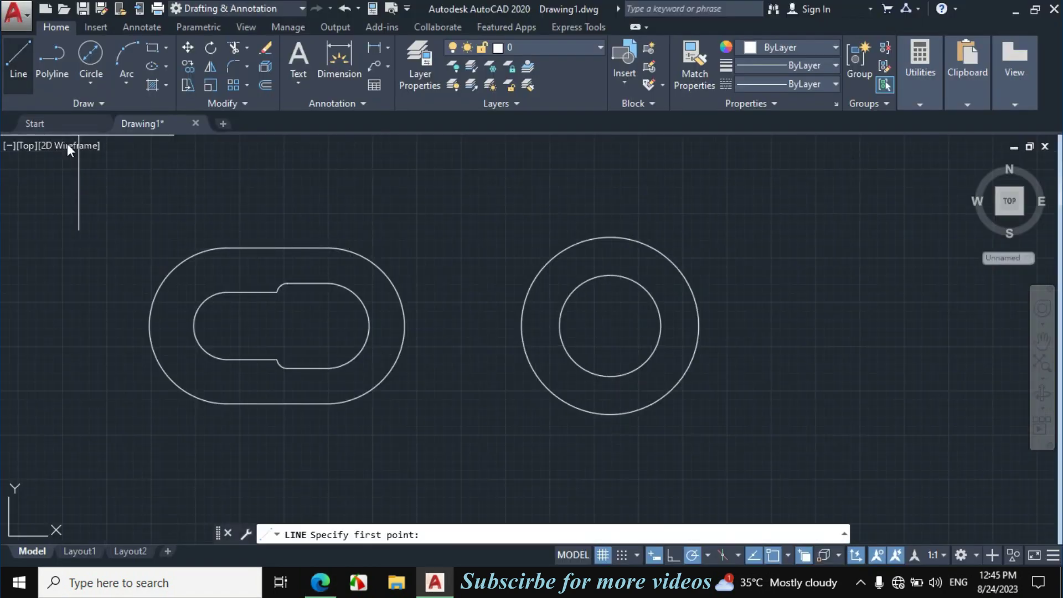
{"action": "left_click", "coordinate": [610, 326]}
{"action": "left_click", "coordinate": [655, 397]}
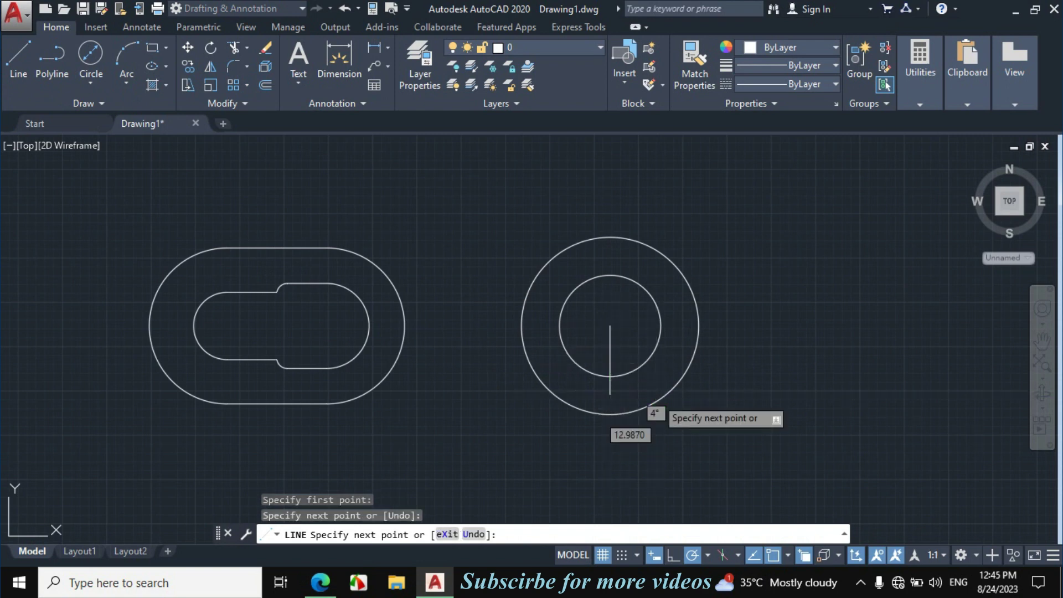
{"action": "key", "text": "Escape"}
{"action": "scroll", "coordinate": [635, 389], "scroll_direction": "up", "scroll_amount": 4}
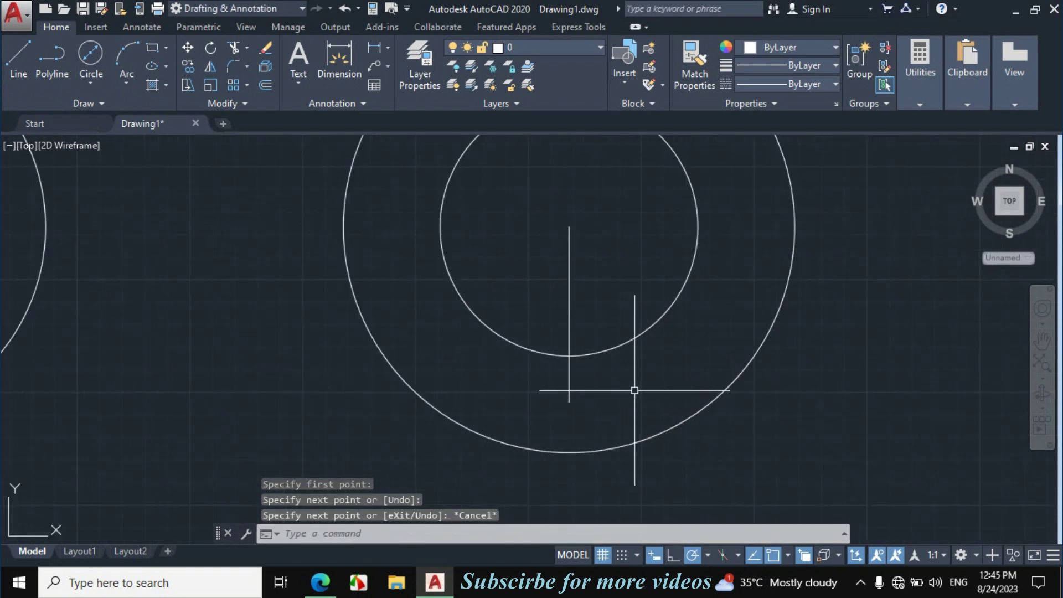
- Offset the vertical line 3.15 to the left
{"action": "key", "text": "Return"}
{"action": "type", "text": "3.15"}
{"action": "key", "text": "Return"}
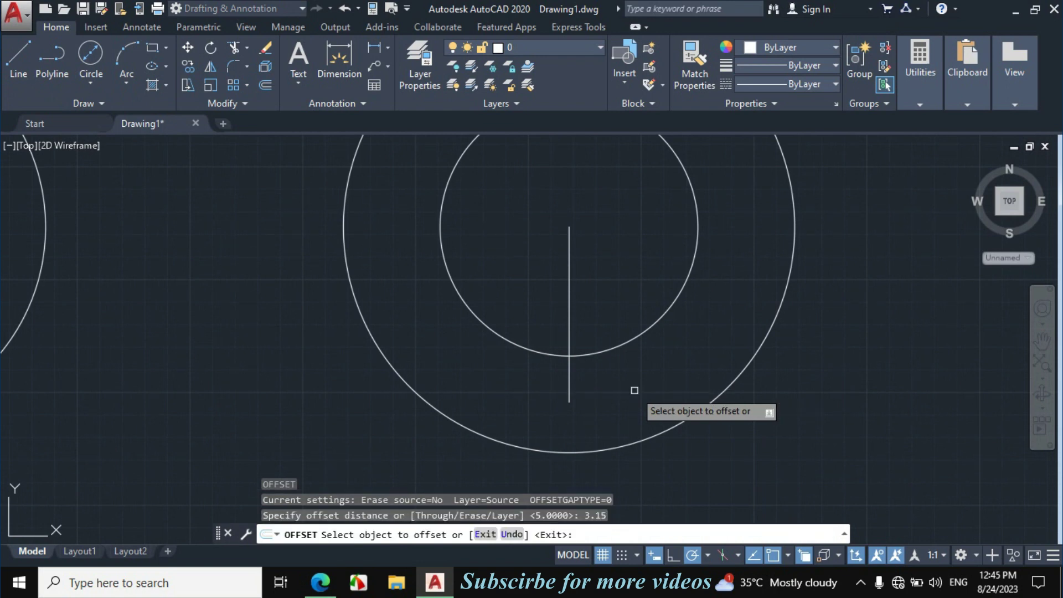
{"action": "left_click", "coordinate": [569, 381]}
{"action": "left_click", "coordinate": [500, 379]}
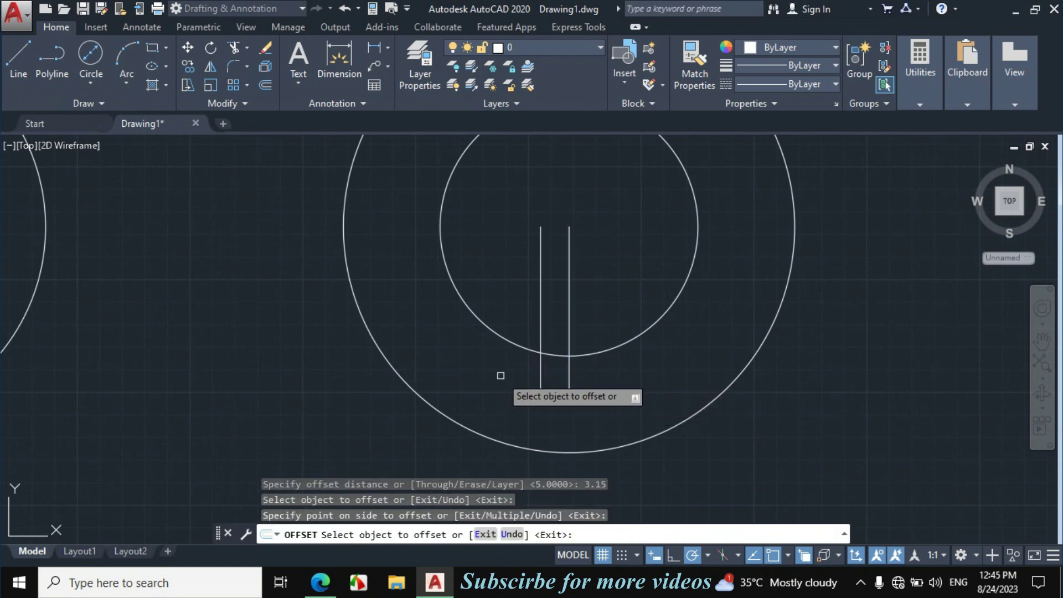
{"action": "key", "text": "Escape"}
- Trim the offset line below the bore and erase the middle vertical line
{"action": "type", "text": "tr"}
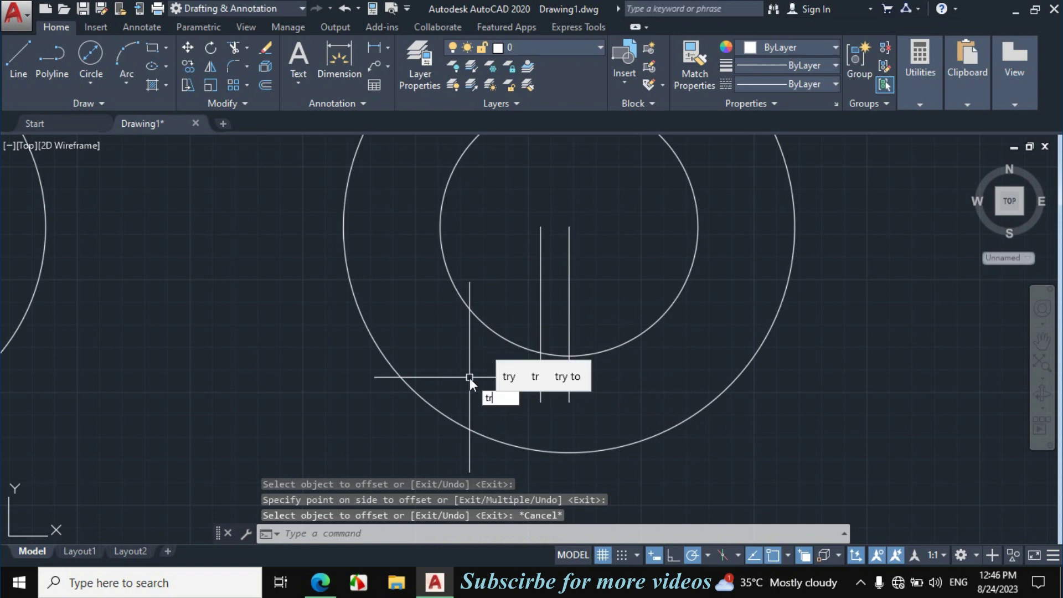
{"action": "key", "text": "Return"}
{"action": "left_click", "coordinate": [541, 375]}
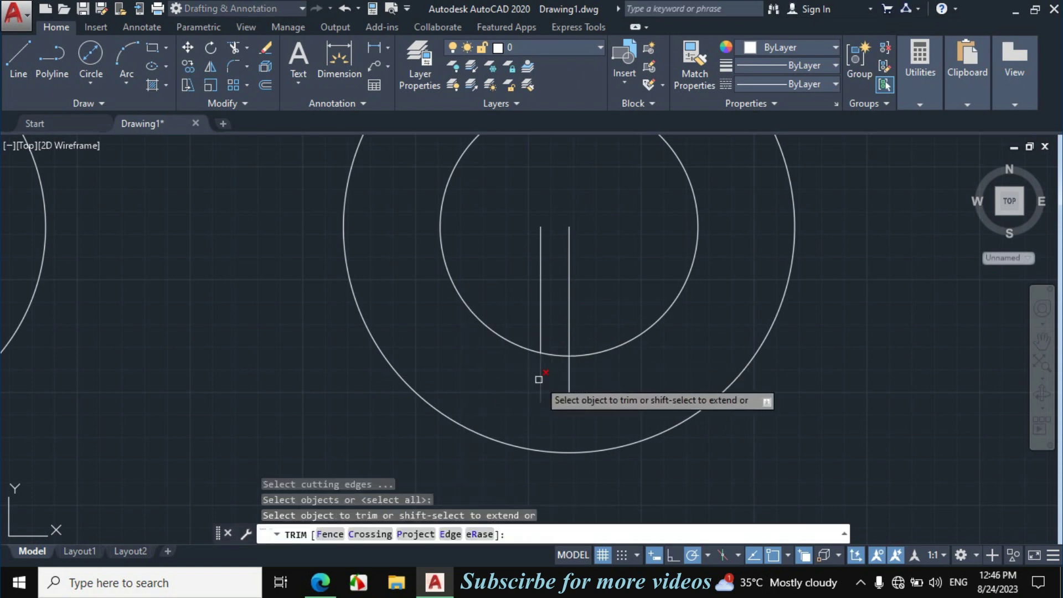
{"action": "key", "text": "Escape"}
{"action": "left_click", "coordinate": [568, 394]}
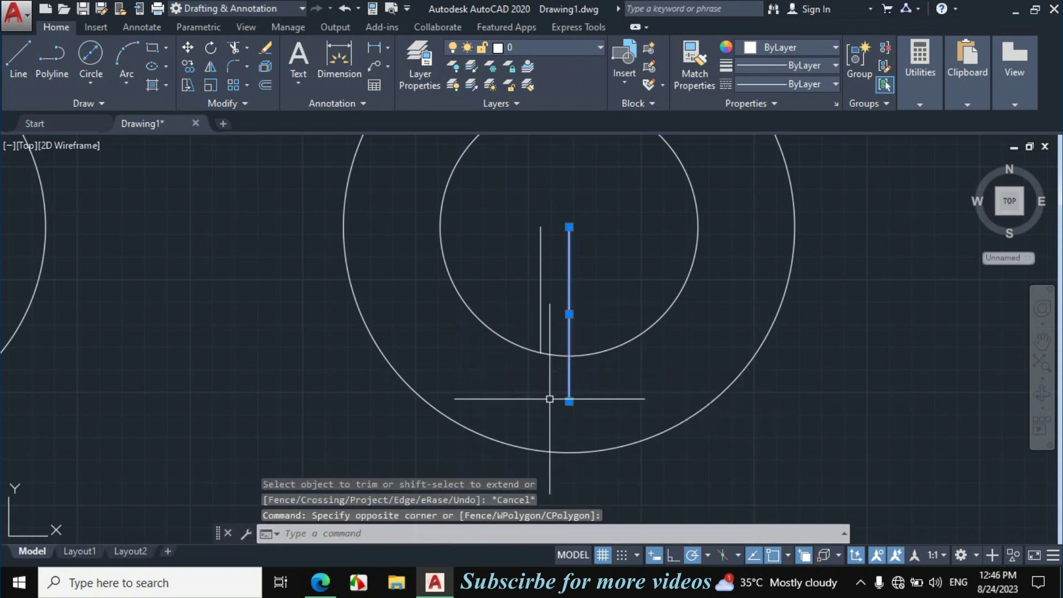
{"action": "type", "text": "E"}
{"action": "key", "text": "Return"}
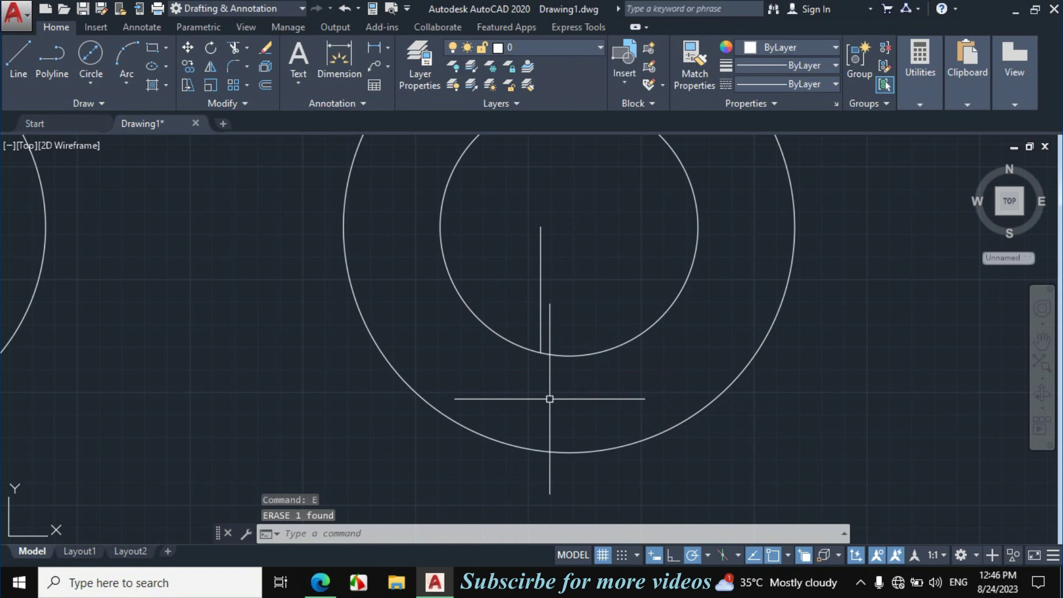
- Draw the keyway outline from the bore: 3.15 down, 6.3 across, 3.15 back
{"action": "type", "text": "L"}
{"action": "key", "text": "Return"}
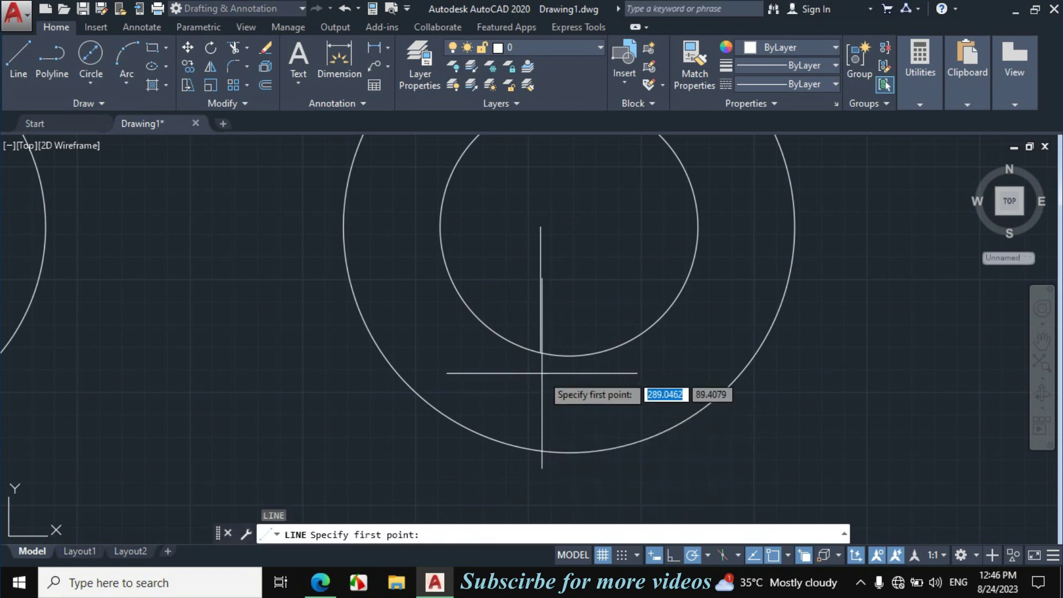
{"action": "left_click", "coordinate": [541, 352]}
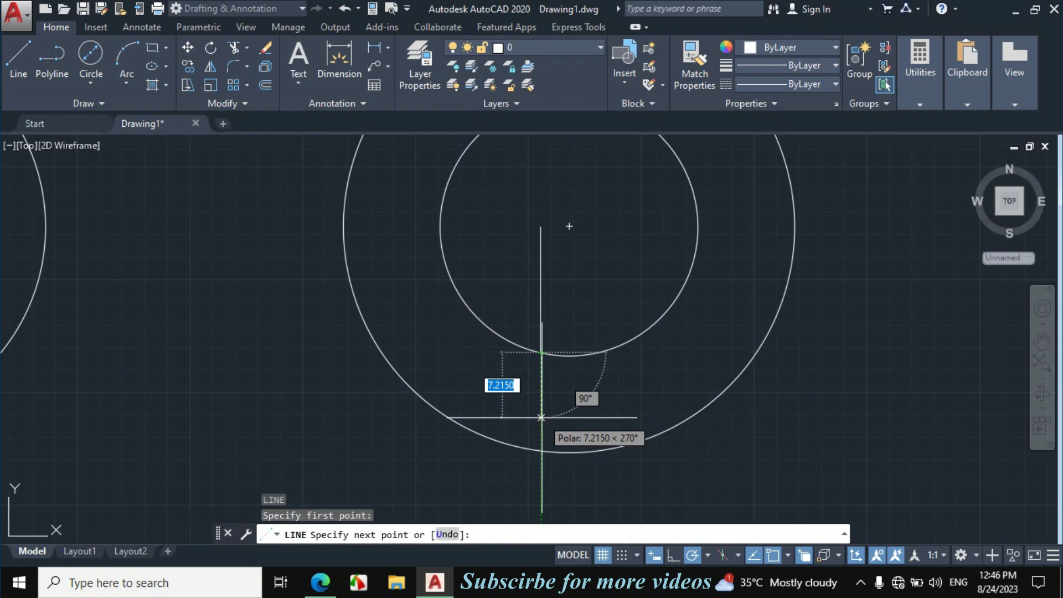
{"action": "type", "text": "3."}
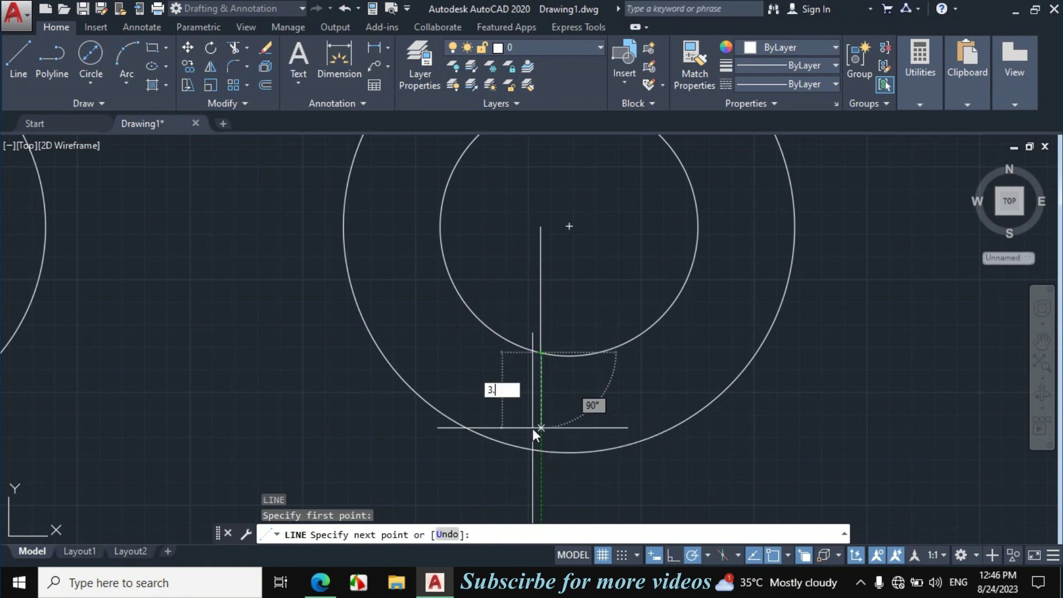
{"action": "type", "text": "15"}
{"action": "key", "text": "Return"}
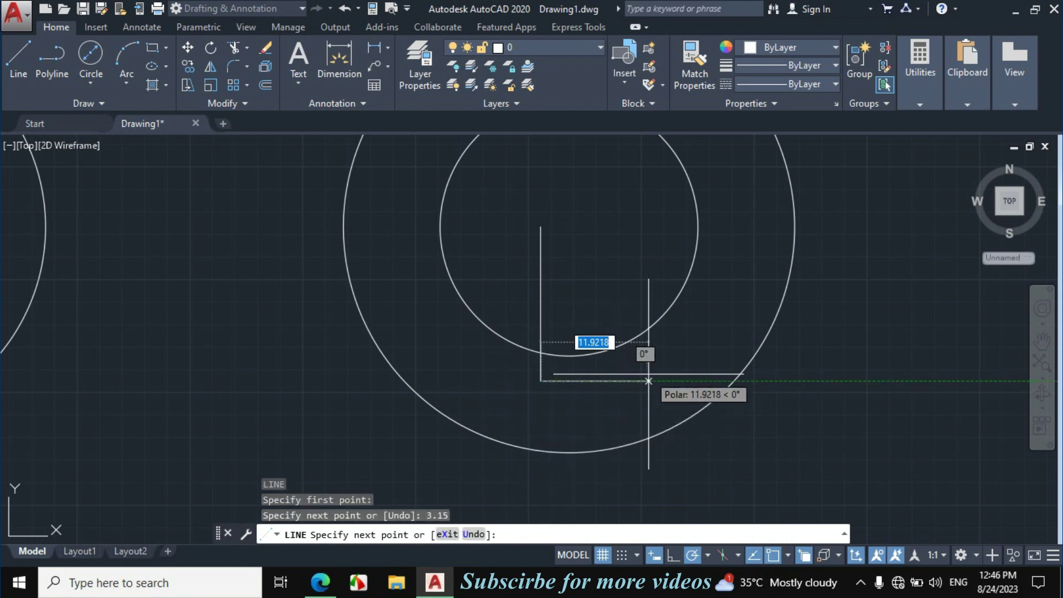
{"action": "type", "text": "6.3"}
{"action": "key", "text": "Return"}
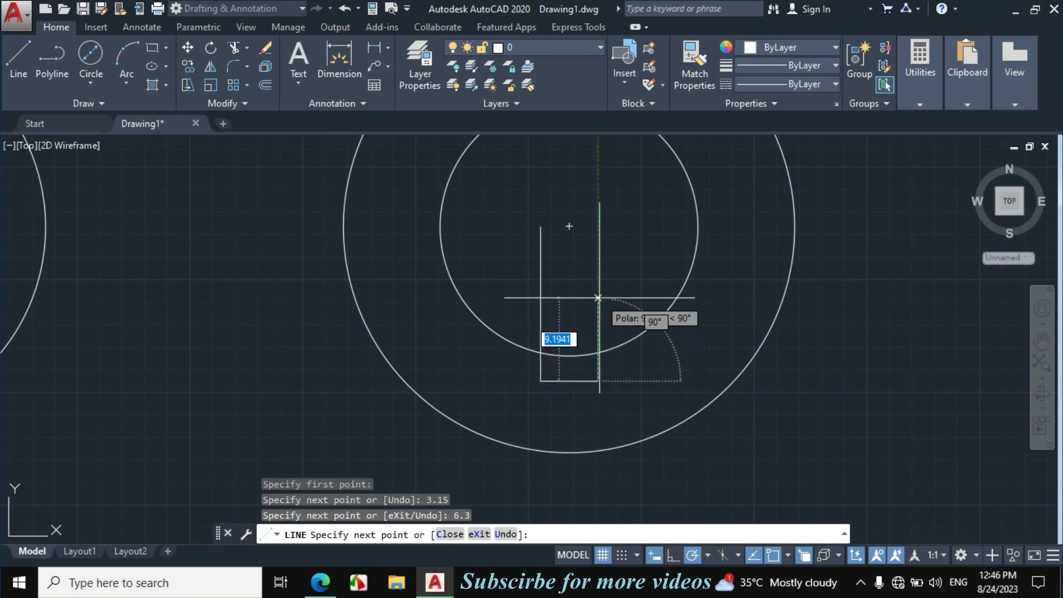
{"action": "type", "text": "3.1"}
{"action": "key", "text": "Return"}
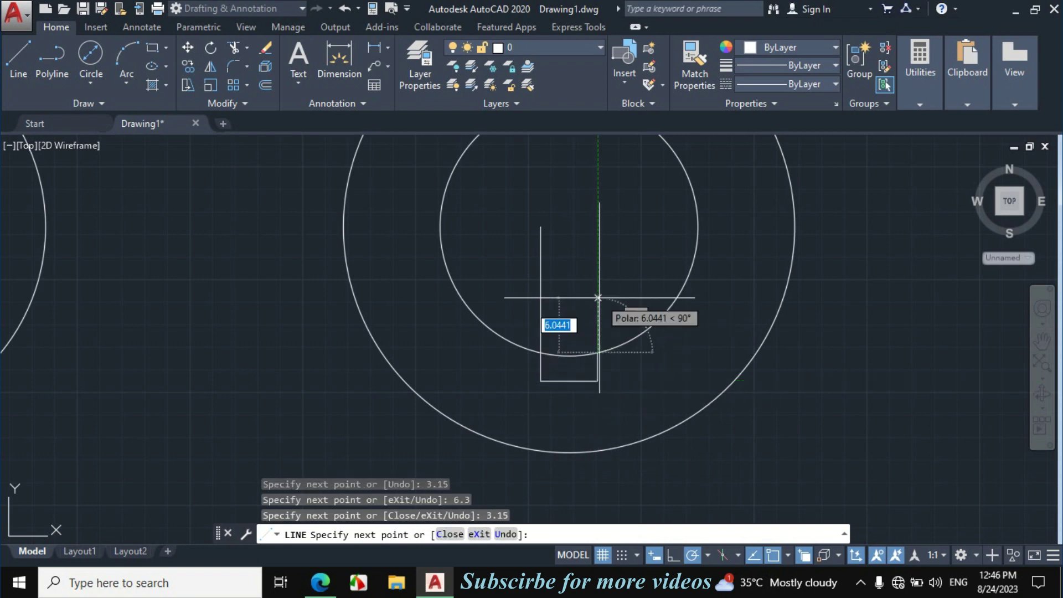
{"action": "key", "text": "Escape"}
- Erase the leftover vertical line and trim away the bore arc inside the keyway
{"action": "left_click", "coordinate": [560, 285]}
{"action": "left_click", "coordinate": [526, 302]}
{"action": "type", "text": "E"}
{"action": "key", "text": "Return"}
{"action": "type", "text": "tr"}
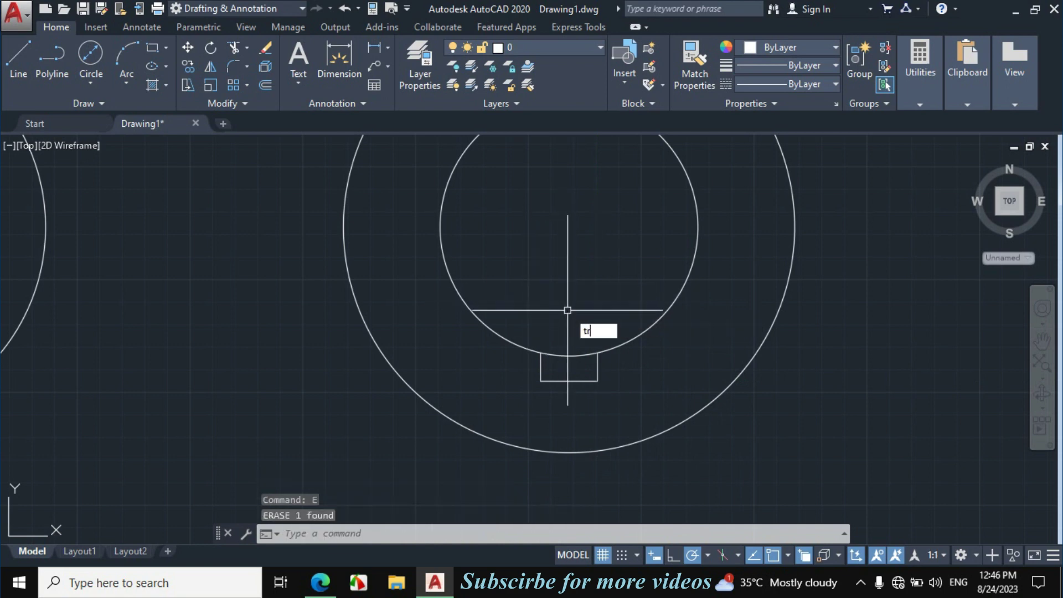
{"action": "key", "text": "Return"}
{"action": "key", "text": "Return"}
{"action": "left_click", "coordinate": [576, 347]}
{"action": "left_click", "coordinate": [567, 359]}
{"action": "key", "text": "Escape"}
- Mark the R38 arc in red on the reference PDF
{"action": "scroll", "coordinate": [570, 354], "scroll_direction": "down", "scroll_amount": 5}
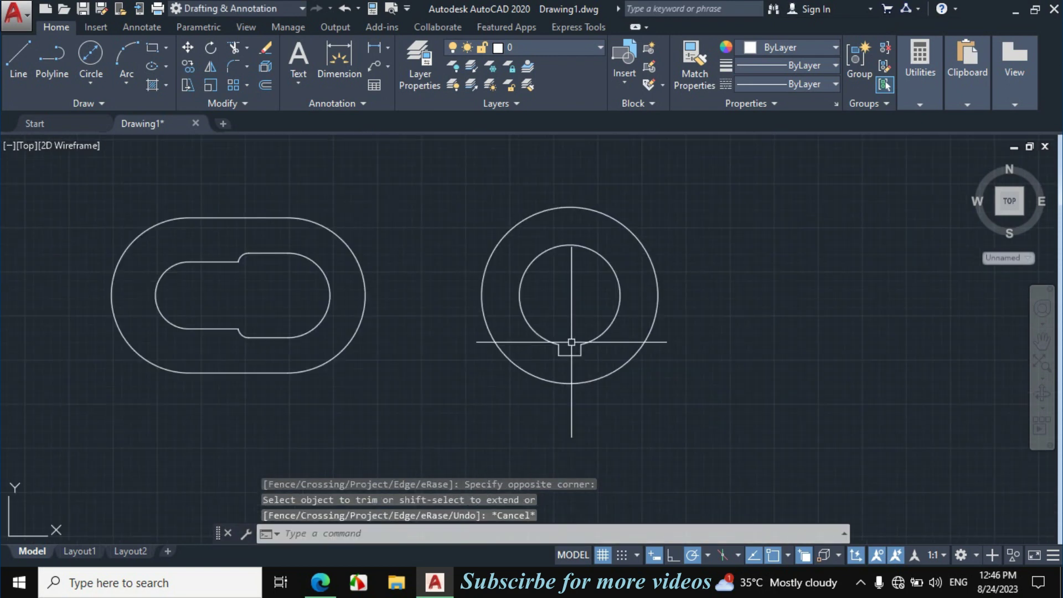
{"action": "left_click", "coordinate": [320, 583]}
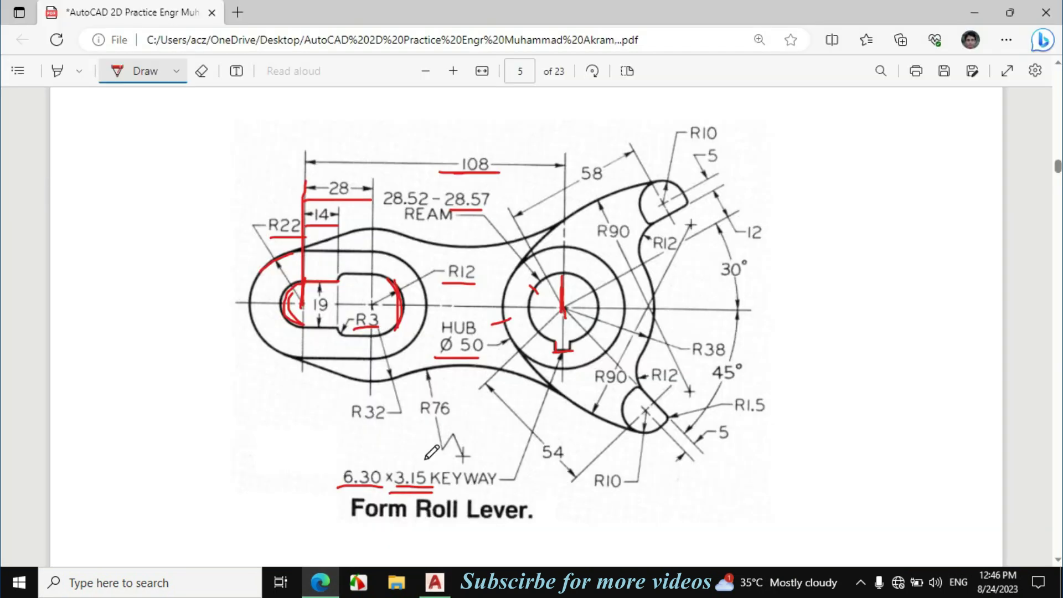
{"action": "left_click_drag", "start_coordinate": [654, 314], "coordinate": [641, 358]}
{"action": "left_click", "coordinate": [435, 583]}
- Draw an R38 circle centred on the hub centre
{"action": "left_click", "coordinate": [85, 84]}
{"action": "left_click", "coordinate": [135, 109]}
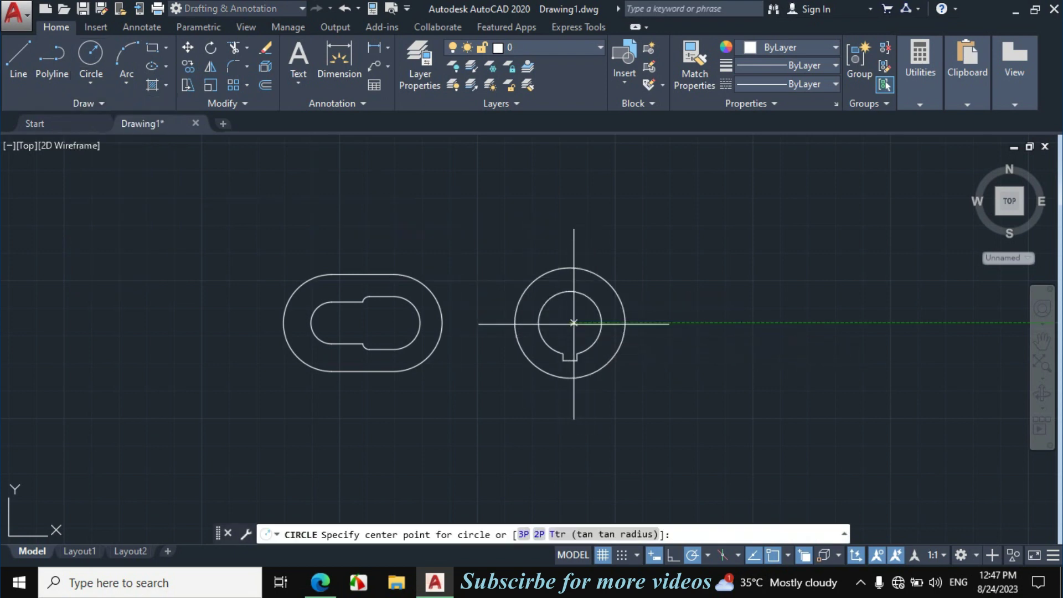
{"action": "left_click", "coordinate": [574, 323]}
{"action": "type", "text": "38"}
{"action": "key", "text": "Return"}
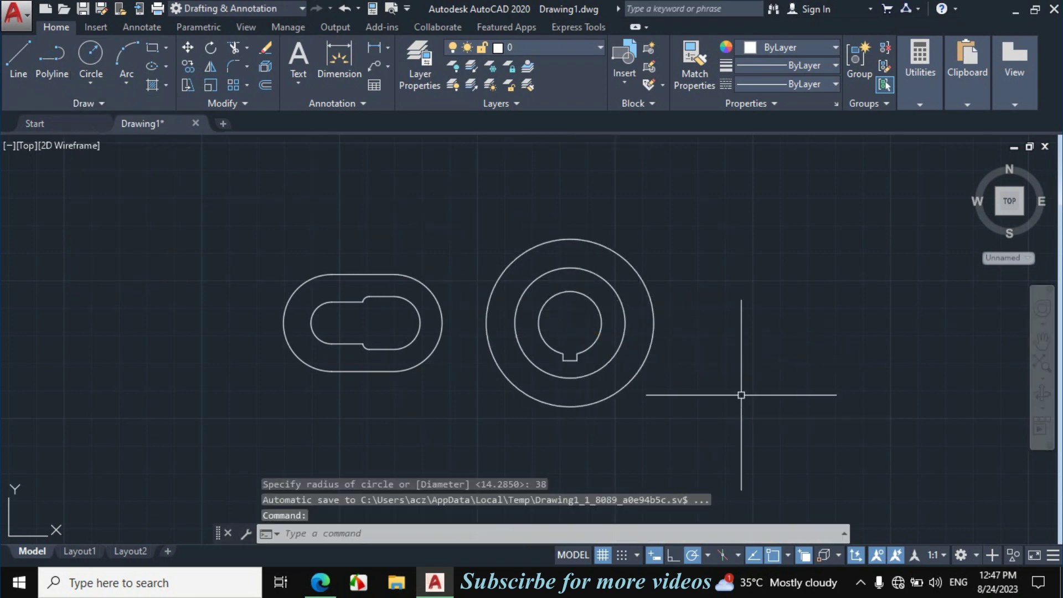
{"action": "left_click", "coordinate": [320, 581]}
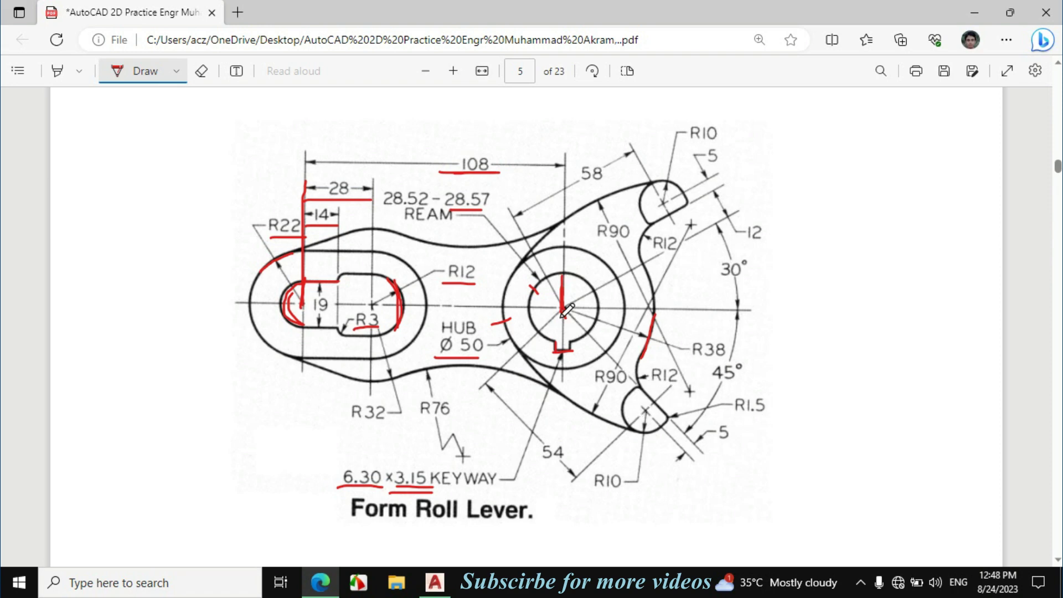
- Circle the 54 dimension and trace the lower arm's centreline, horizontal axis, R10 lobe and R12 fillet
{"action": "mouse_move", "coordinate": [548, 435]}
{"action": "left_mouse_down"}
{"action": "mouse_move", "coordinate": [576, 455]}
{"action": "mouse_move", "coordinate": [551, 435]}
{"action": "left_mouse_up"}
{"action": "left_click_drag", "start_coordinate": [564, 310], "coordinate": [612, 359]}
{"action": "left_click_drag", "start_coordinate": [647, 411], "coordinate": [608, 355]}
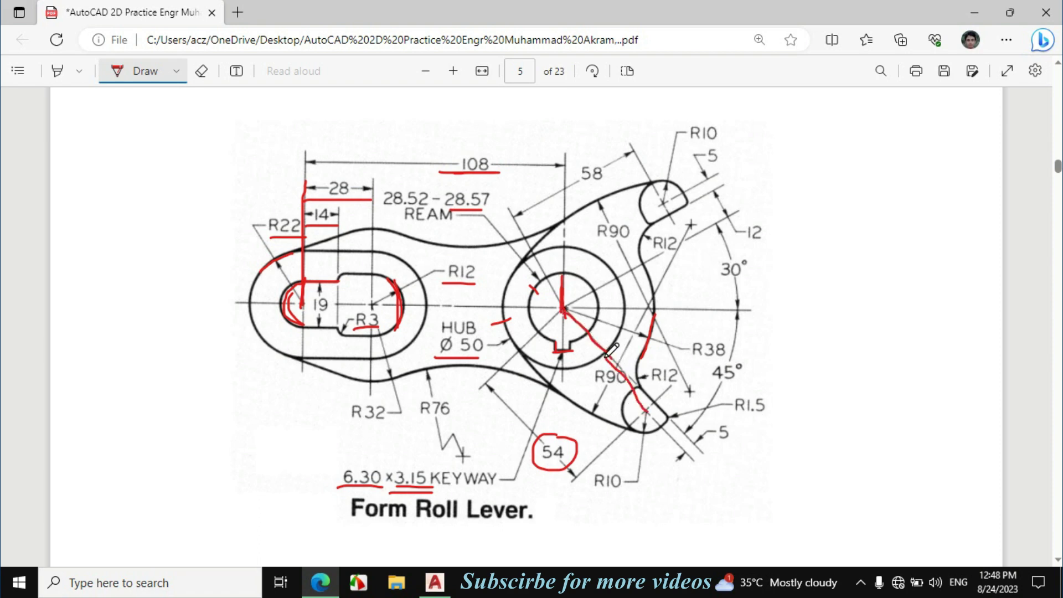
{"action": "left_click_drag", "start_coordinate": [563, 308], "coordinate": [726, 309]}
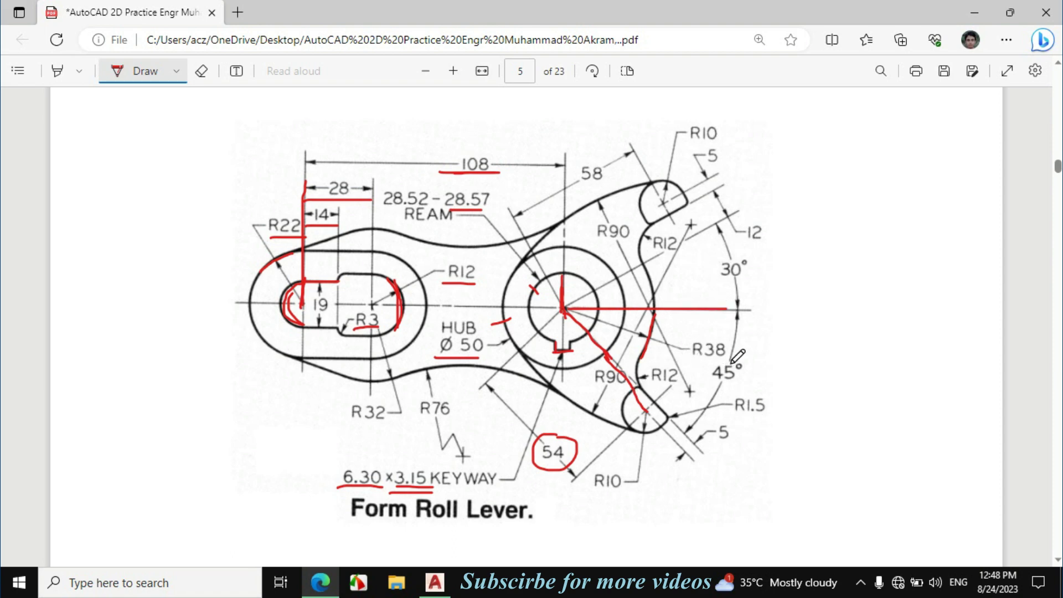
{"action": "mouse_move", "coordinate": [640, 391]}
{"action": "left_mouse_down"}
{"action": "mouse_move", "coordinate": [652, 390]}
{"action": "mouse_move", "coordinate": [668, 412]}
{"action": "left_mouse_up"}
{"action": "left_click", "coordinate": [435, 582]}
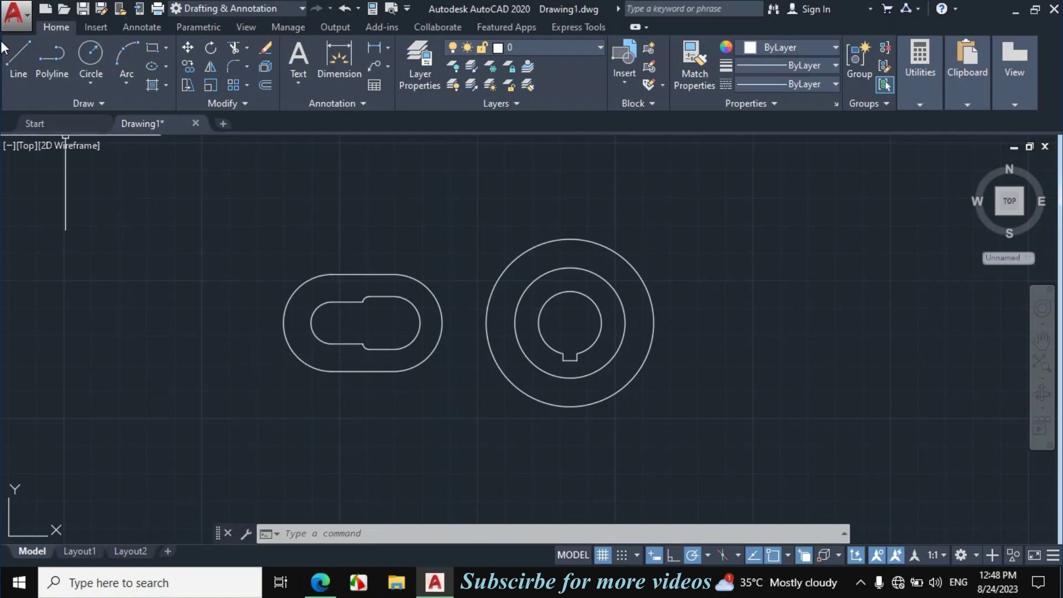
- Draw a 54-long line from the hub centre at 45° toward the lower arm tip
{"action": "left_click", "coordinate": [18, 58]}
{"action": "left_click", "coordinate": [570, 322]}
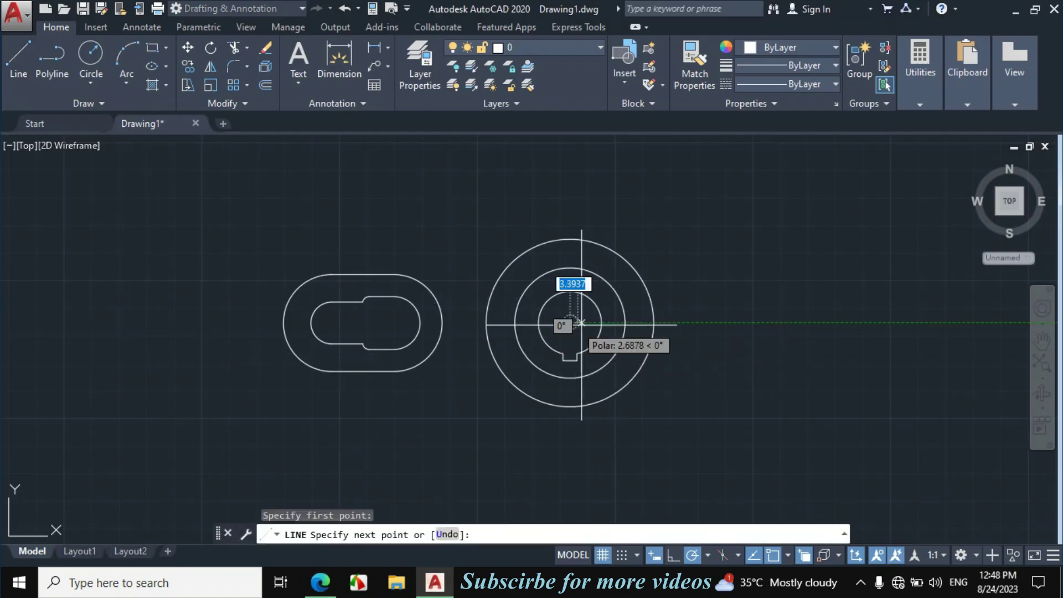
{"action": "type", "text": "54"}
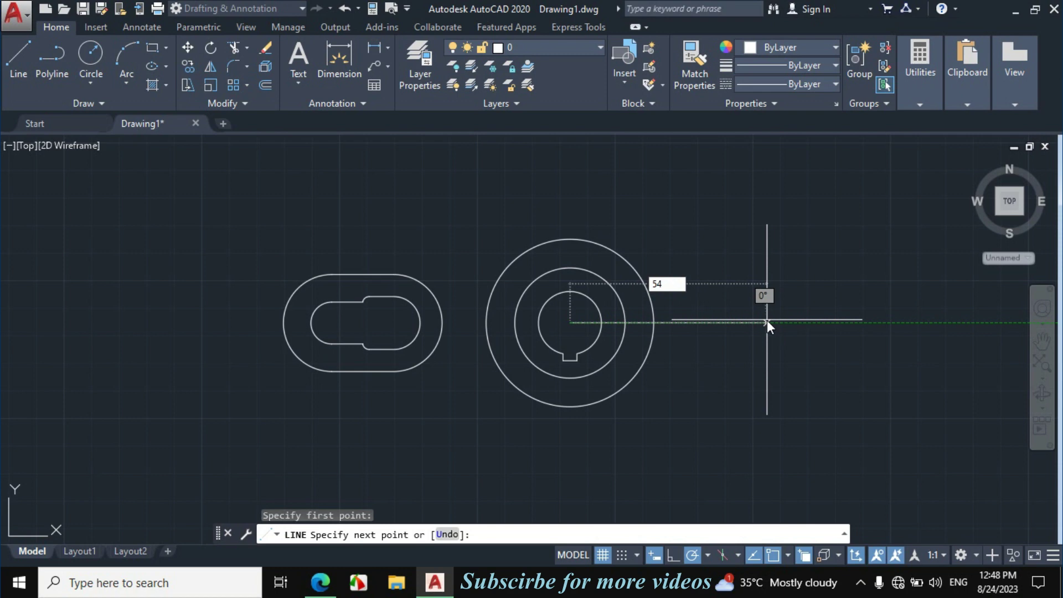
{"action": "key", "text": "Tab"}
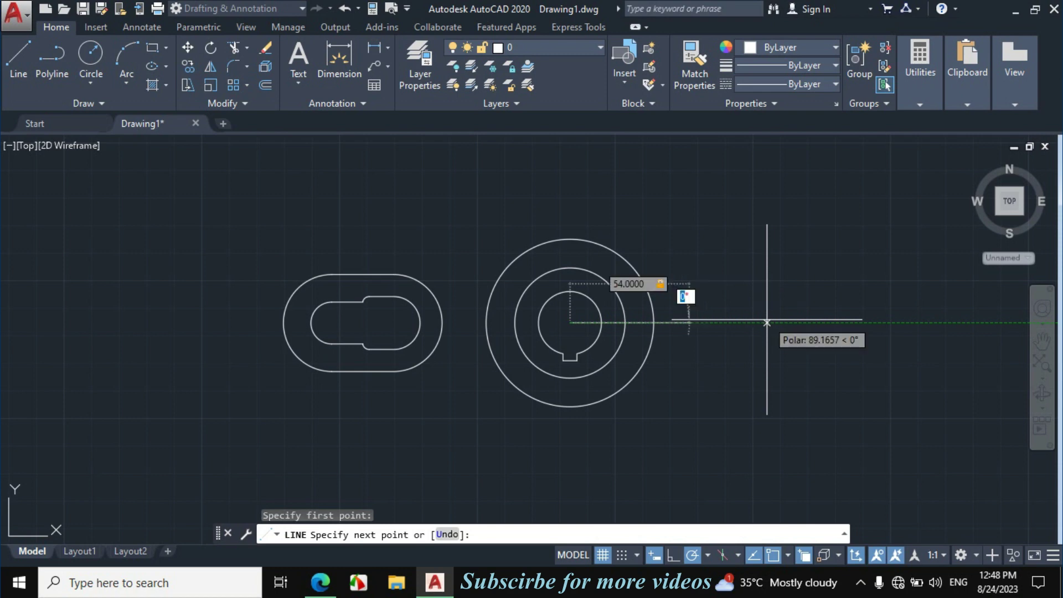
{"action": "type", "text": "45"}
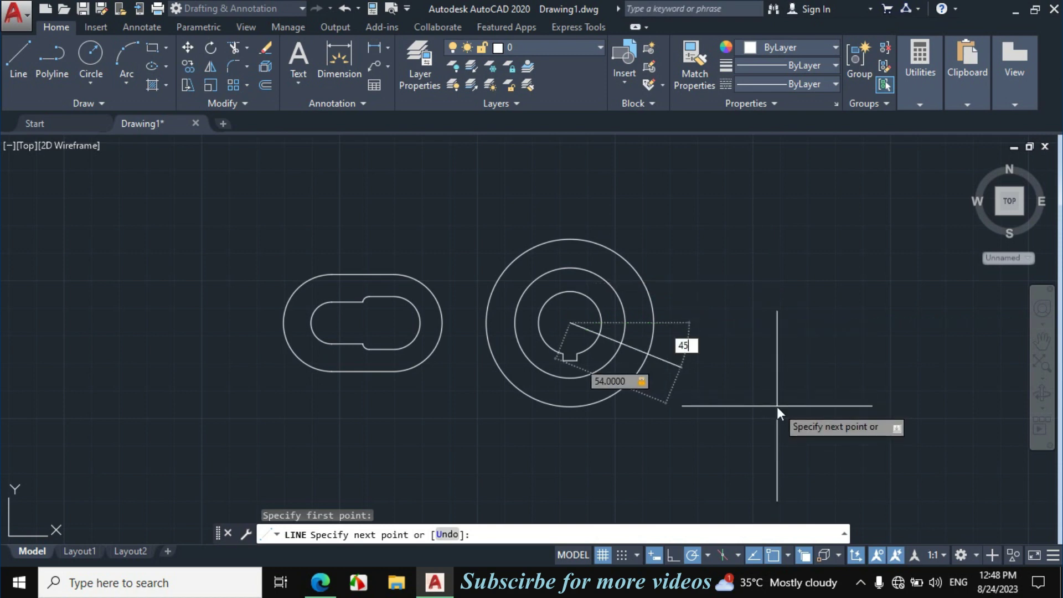
{"action": "key", "text": "Return"}
{"action": "key", "text": "Escape"}
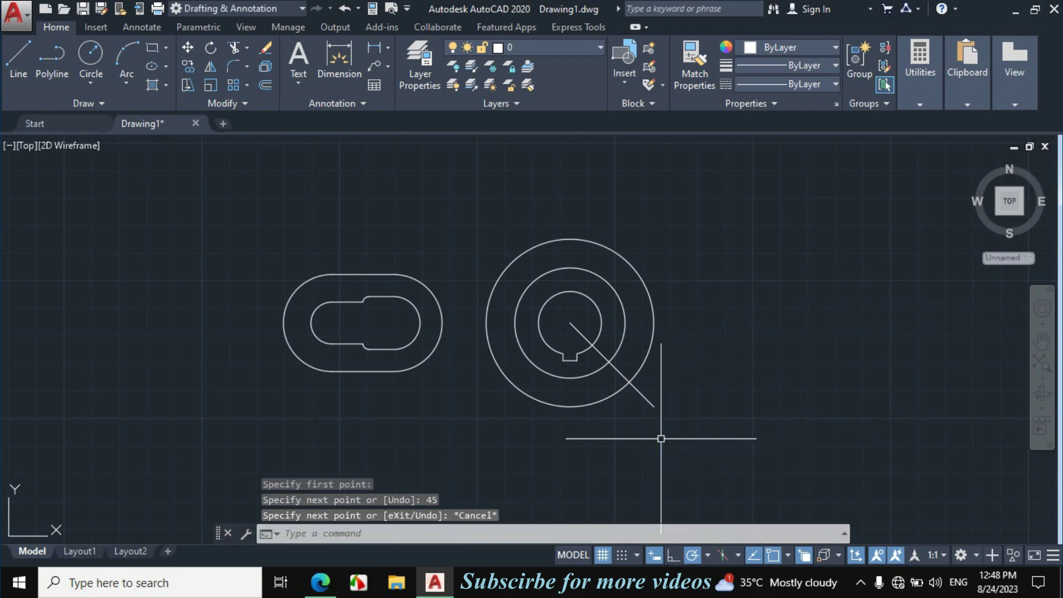
{"action": "scroll", "coordinate": [627, 423], "scroll_direction": "up", "scroll_amount": 4}
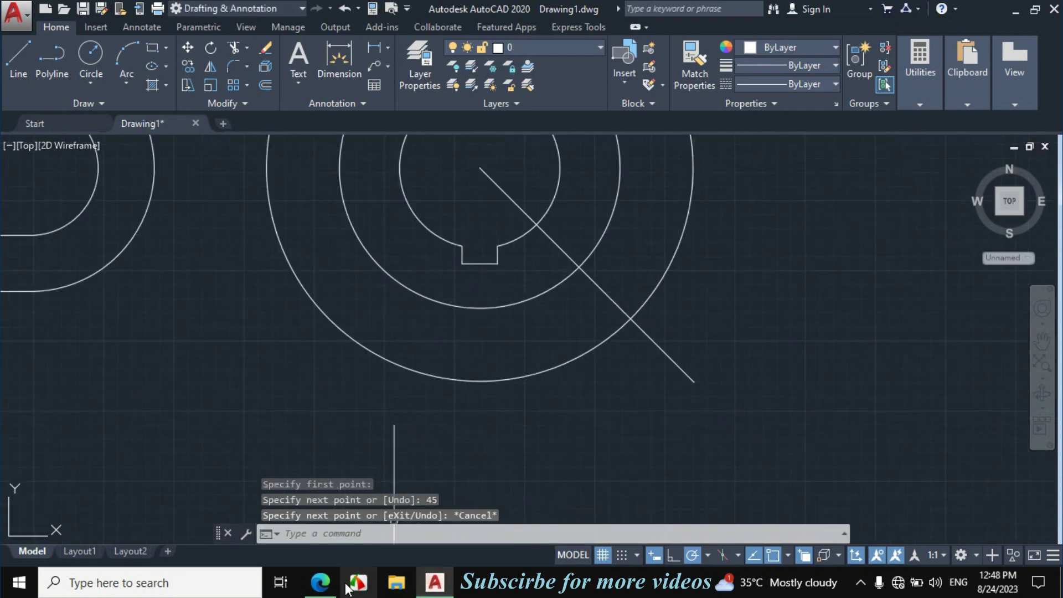
{"action": "left_click", "coordinate": [320, 581]}
- Erase the cluttered red ink by the lower lobe and redraw one hub-to-lobe line
{"action": "mouse_move", "coordinate": [649, 382]}
{"action": "left_mouse_down"}
{"action": "mouse_move", "coordinate": [666, 408]}
{"action": "mouse_move", "coordinate": [596, 342]}
{"action": "mouse_move", "coordinate": [639, 402]}
{"action": "mouse_move", "coordinate": [687, 424]}
{"action": "left_mouse_up"}
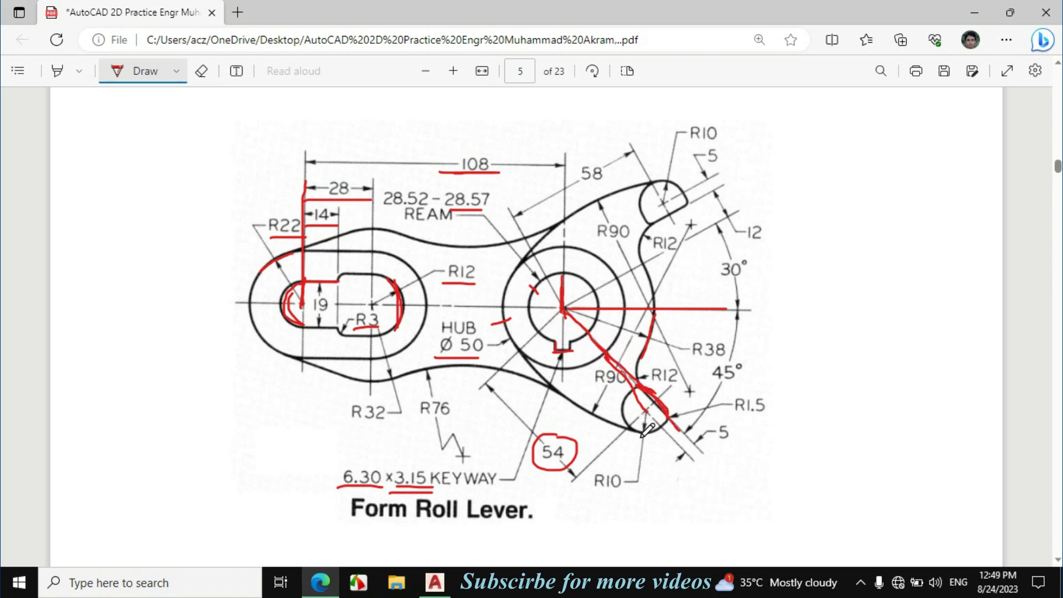
{"action": "left_click", "coordinate": [201, 71]}
{"action": "mouse_move", "coordinate": [632, 355]}
{"action": "left_mouse_down"}
{"action": "mouse_move", "coordinate": [625, 402]}
{"action": "mouse_move", "coordinate": [661, 396]}
{"action": "mouse_move", "coordinate": [674, 406]}
{"action": "mouse_move", "coordinate": [612, 340]}
{"action": "mouse_move", "coordinate": [582, 355]}
{"action": "mouse_move", "coordinate": [647, 349]}
{"action": "mouse_move", "coordinate": [571, 338]}
{"action": "mouse_move", "coordinate": [555, 278]}
{"action": "mouse_move", "coordinate": [562, 310]}
{"action": "left_mouse_up"}
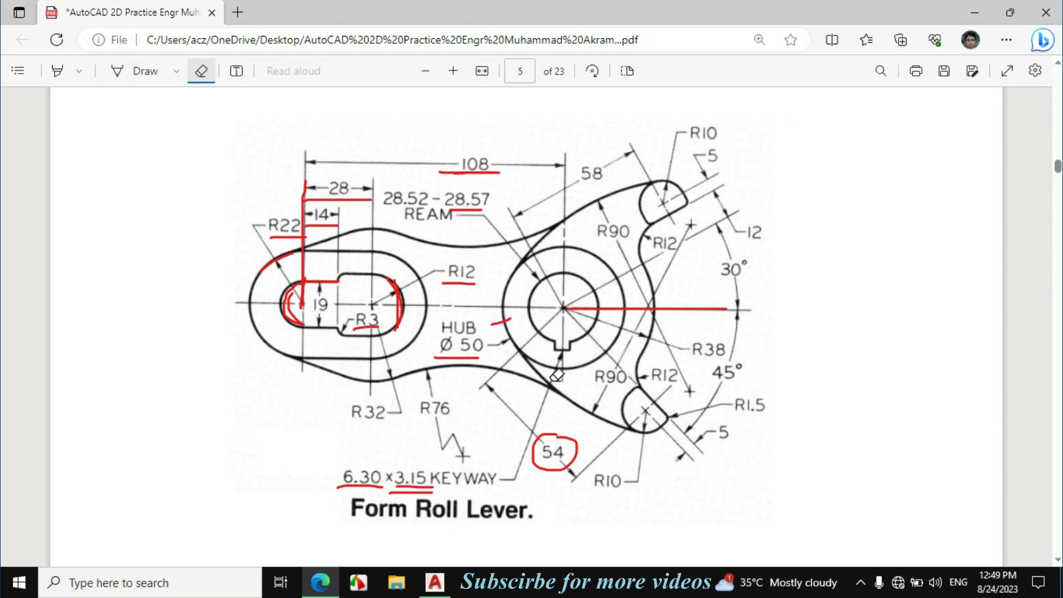
{"action": "left_click", "coordinate": [133, 72]}
{"action": "left_click_drag", "start_coordinate": [563, 310], "coordinate": [630, 377]}
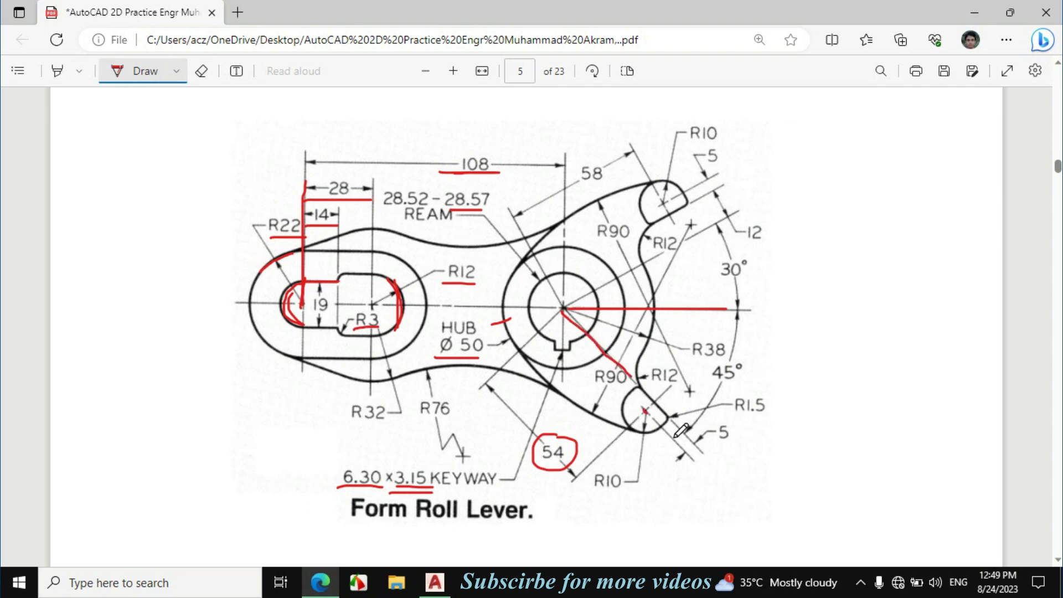
{"action": "left_click", "coordinate": [434, 582]}
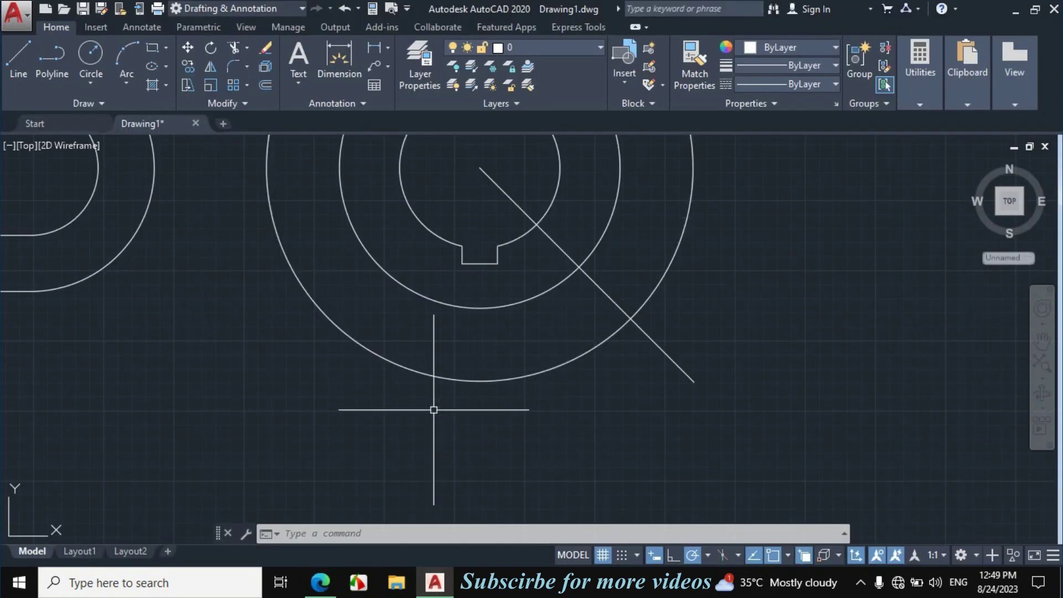
- Offset the 45° diagonal line 5 units to its lower-left side
{"action": "type", "text": "o"}
{"action": "key", "text": "Return"}
{"action": "type", "text": "5"}
{"action": "key", "text": "Return"}
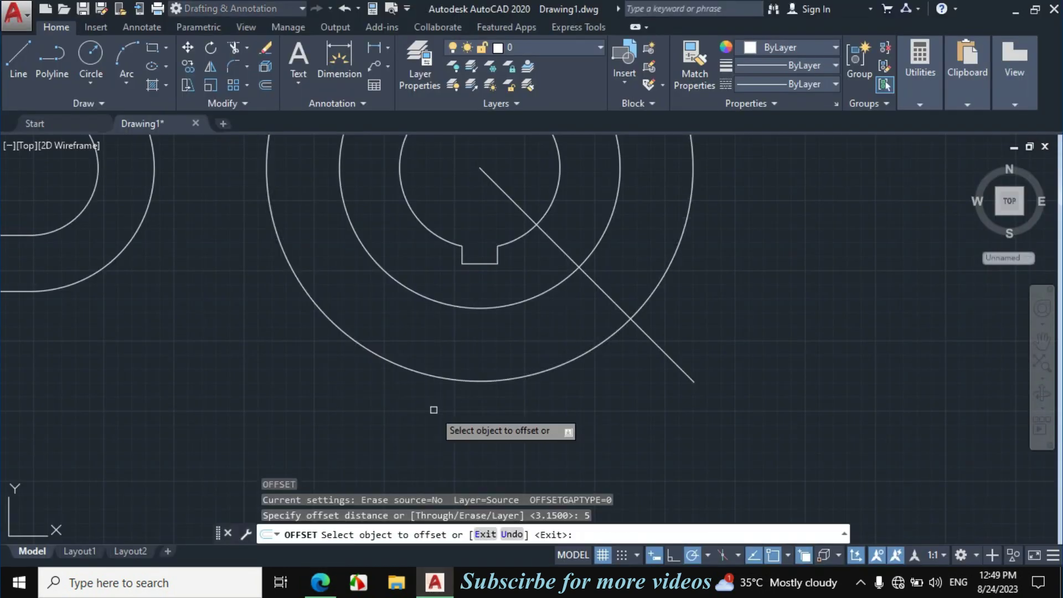
{"action": "left_click", "coordinate": [672, 358]}
{"action": "left_click", "coordinate": [609, 413]}
{"action": "key", "text": "Escape"}
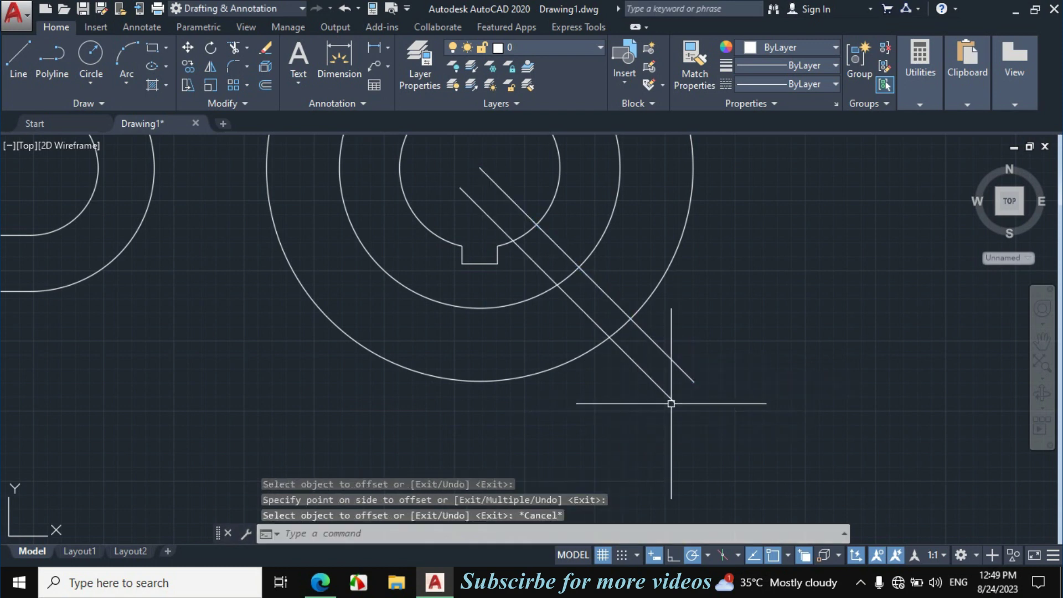
{"action": "key", "text": "alt+Tab"}
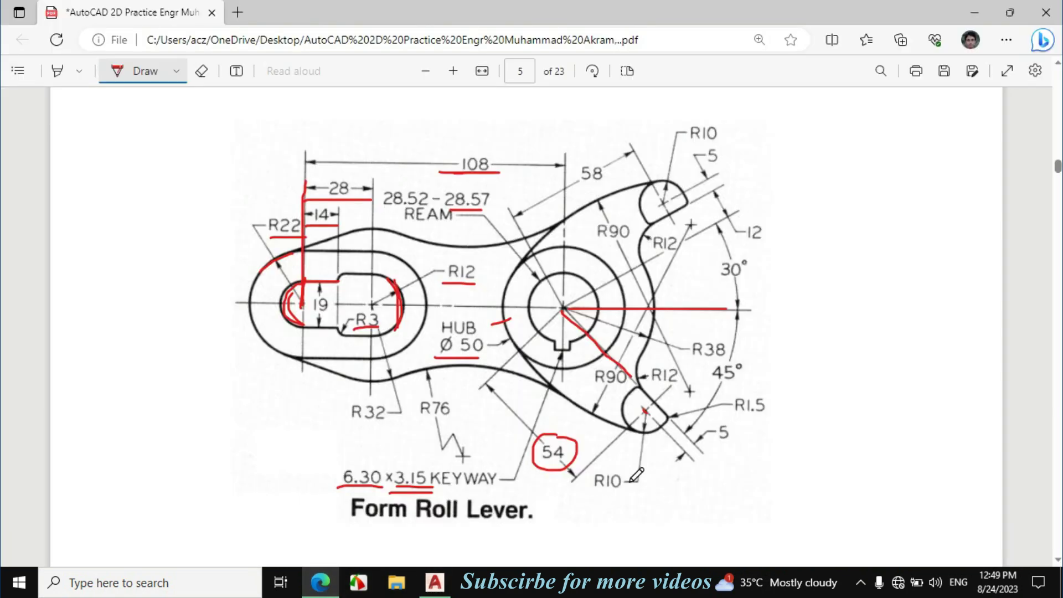
{"action": "left_click", "coordinate": [435, 582]}
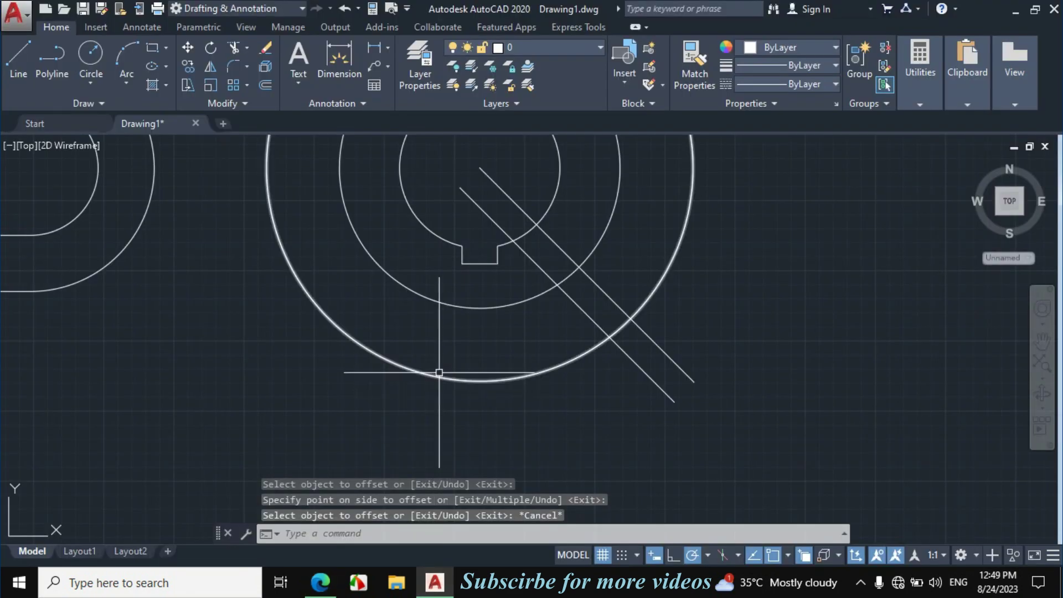
- Draw an R10 circle centred at the diagonal line's lower end
{"action": "left_click", "coordinate": [92, 79]}
{"action": "left_click", "coordinate": [109, 105]}
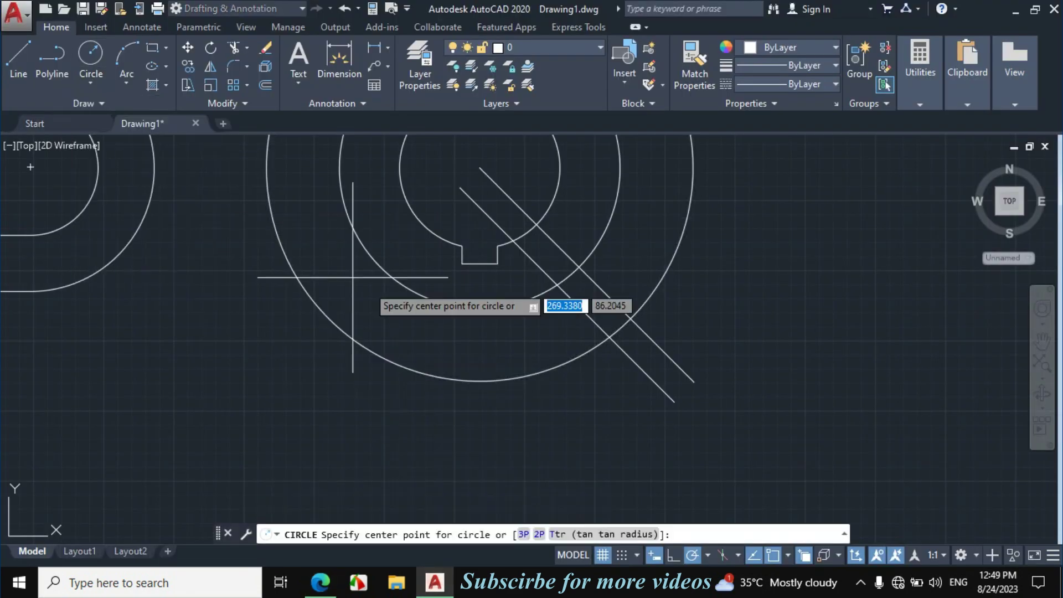
{"action": "left_click", "coordinate": [674, 401]}
{"action": "type", "text": "10"}
{"action": "key", "text": "Return"}
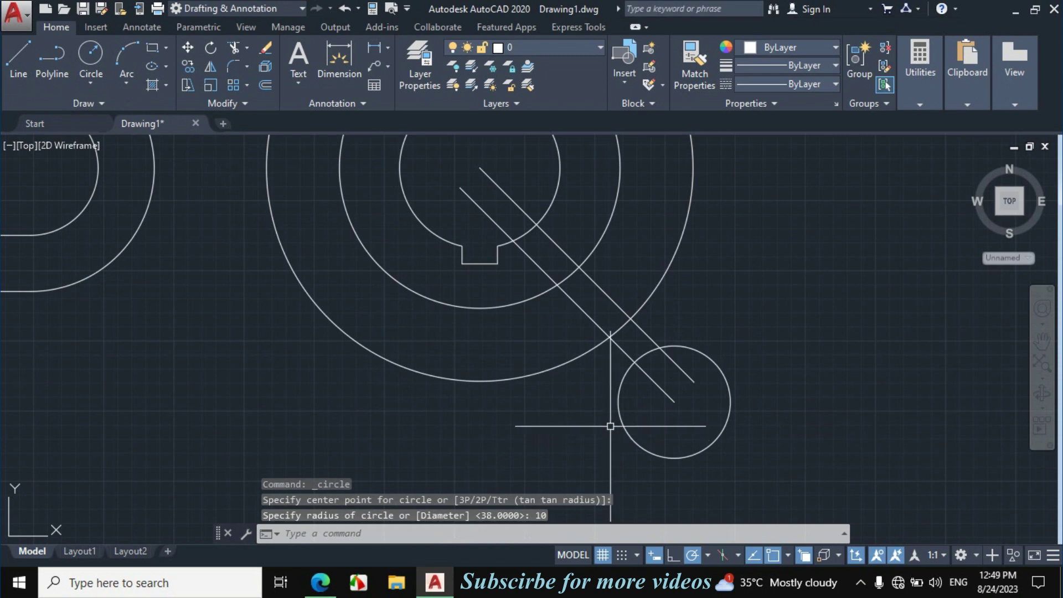
{"action": "left_click", "coordinate": [319, 581]}
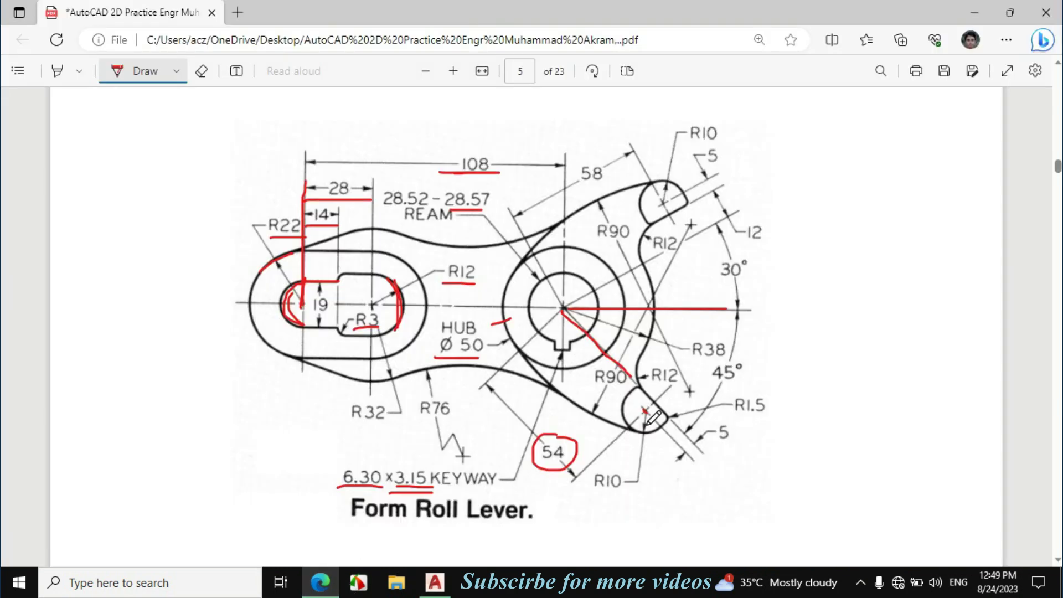
- Trace the lower arm's slot in red from the R12 toward R90 and down to the lobe
{"action": "left_click_drag", "start_coordinate": [662, 428], "coordinate": [626, 391]}
{"action": "left_click_drag", "start_coordinate": [632, 382], "coordinate": [685, 435]}
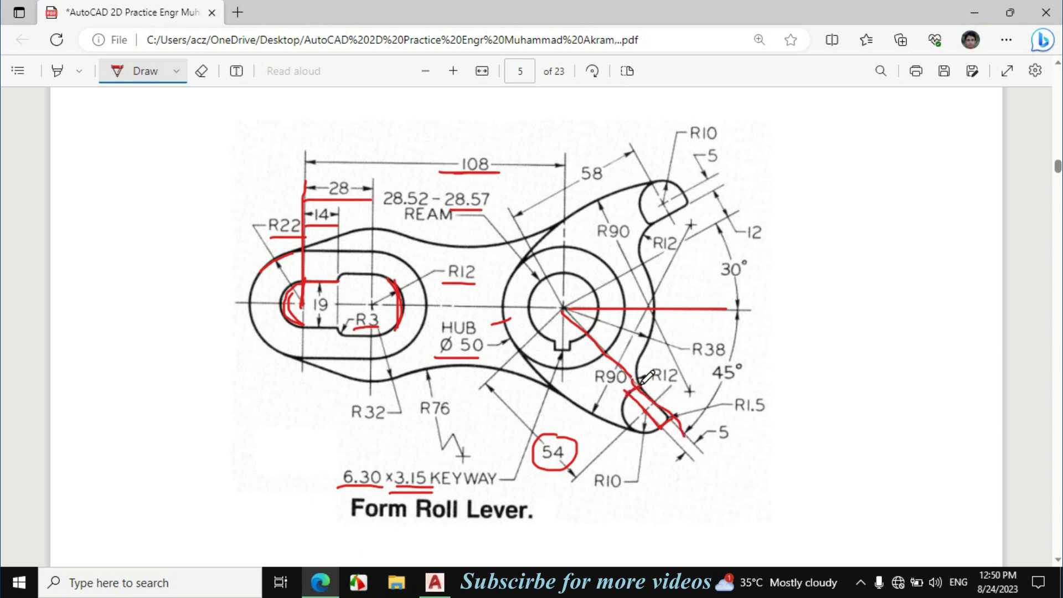
{"action": "left_click", "coordinate": [435, 583]}
- Stretch the diagonal lines' ends so they extend past the R10 circle
{"action": "left_click", "coordinate": [686, 374]}
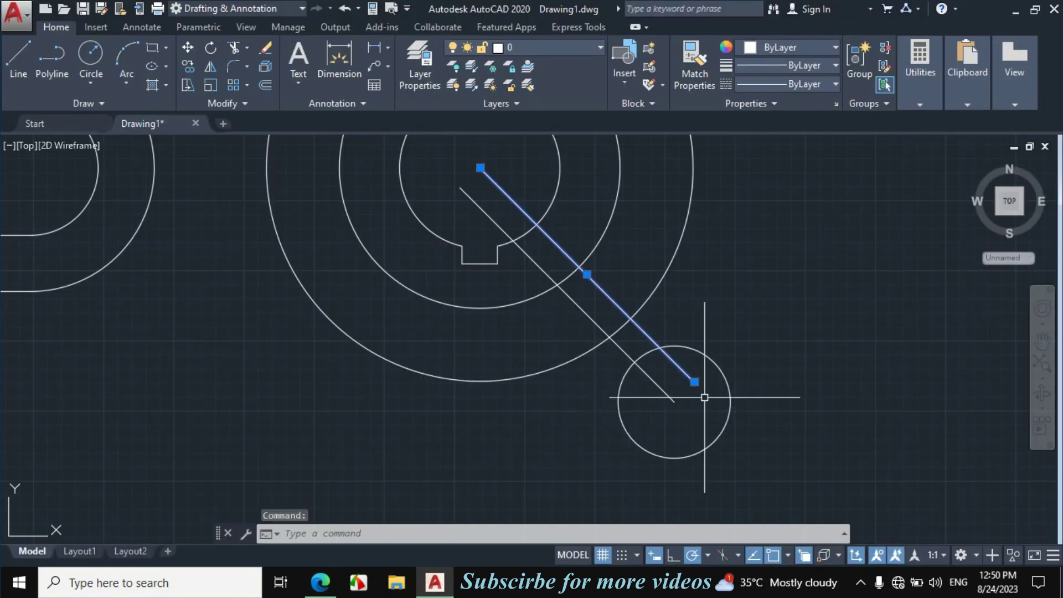
{"action": "left_click", "coordinate": [695, 382]}
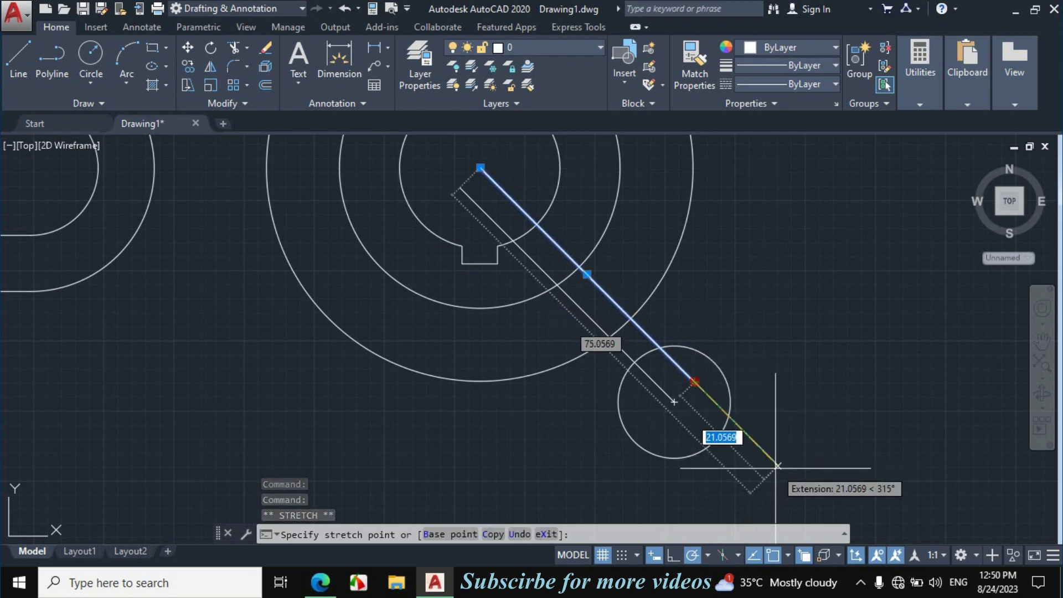
{"action": "left_click", "coordinate": [777, 466]}
{"action": "left_click", "coordinate": [778, 465]}
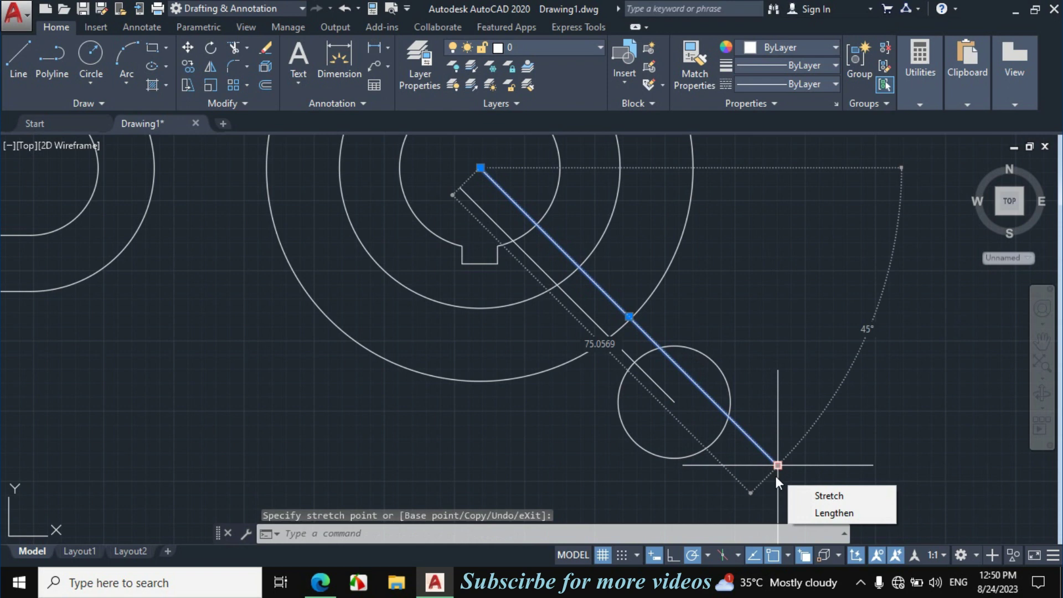
{"action": "key", "text": "Escape"}
{"action": "left_click", "coordinate": [673, 399]}
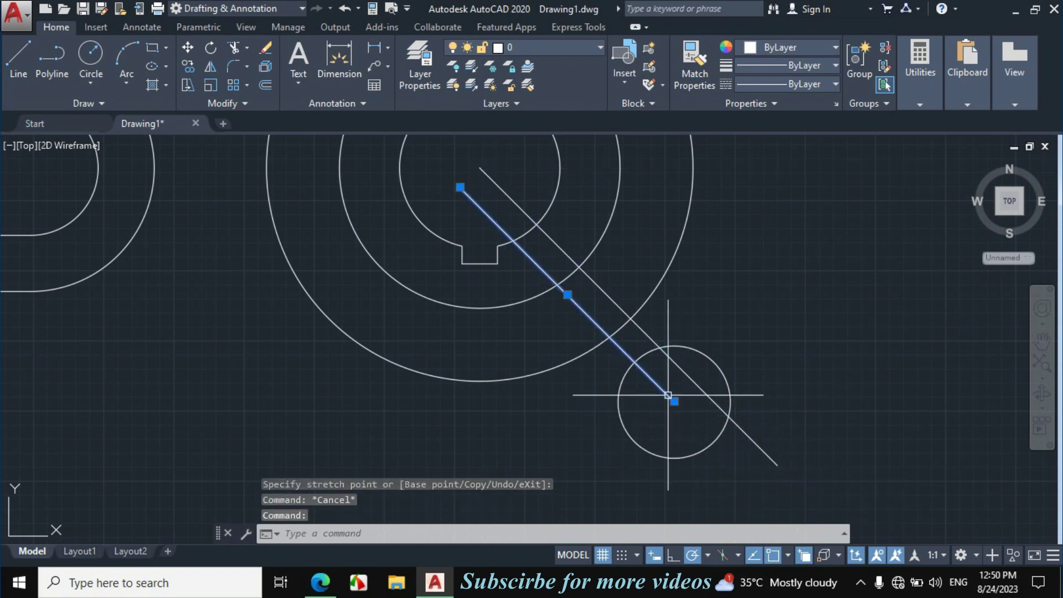
{"action": "left_click", "coordinate": [674, 402]}
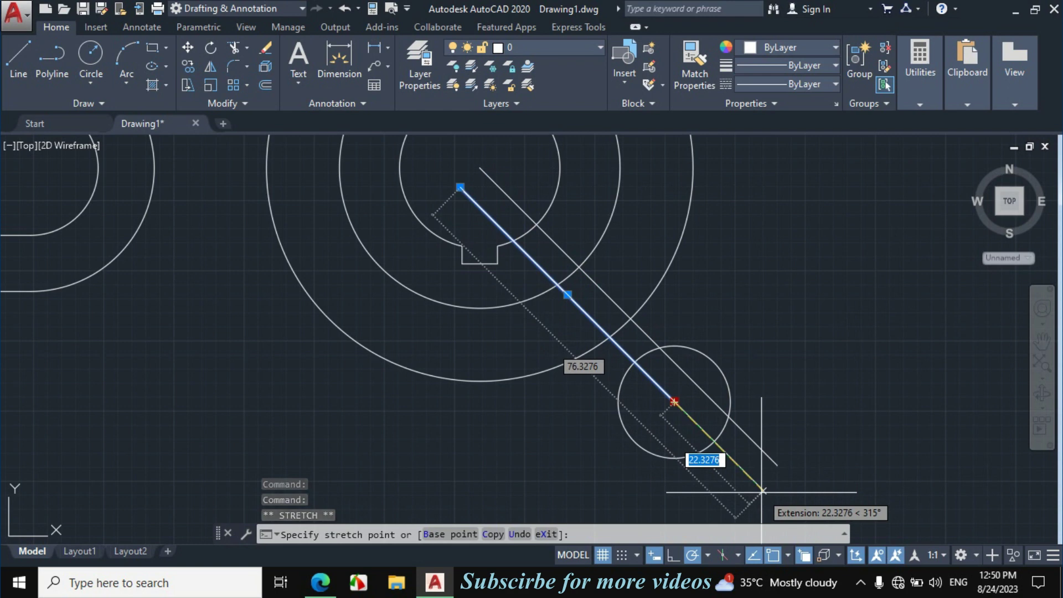
{"action": "left_click", "coordinate": [762, 491]}
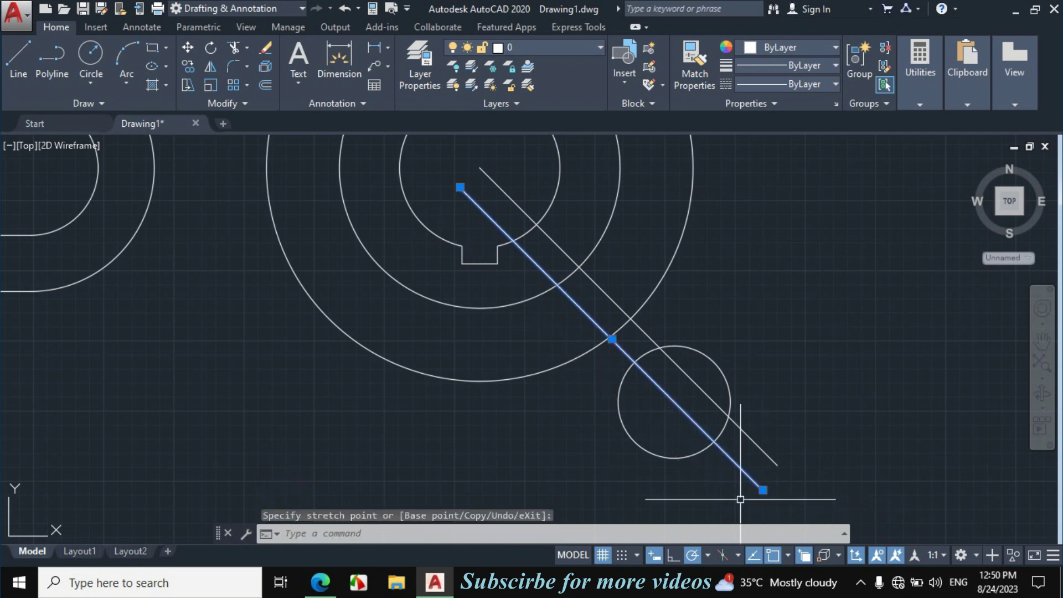
{"action": "key", "text": "Escape"}
- Draw two short perpendicular lines joining the parallel diagonals at the circle intersections
{"action": "type", "text": "l"}
{"action": "key", "text": "Return"}
{"action": "scroll", "coordinate": [723, 455], "scroll_direction": "up", "scroll_amount": 2}
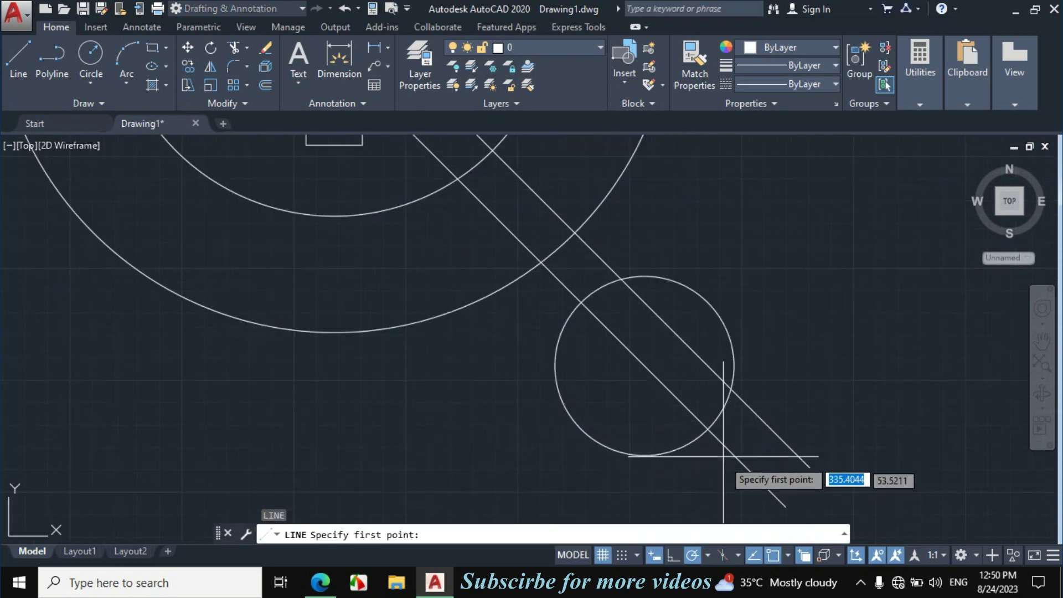
{"action": "left_click", "coordinate": [707, 429]}
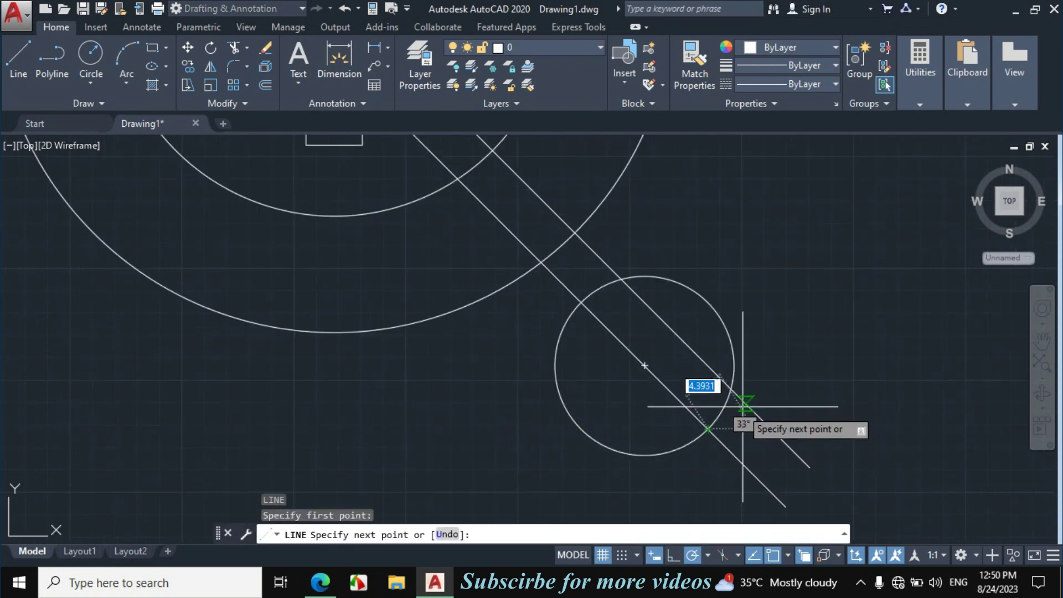
{"action": "left_click", "coordinate": [742, 405]}
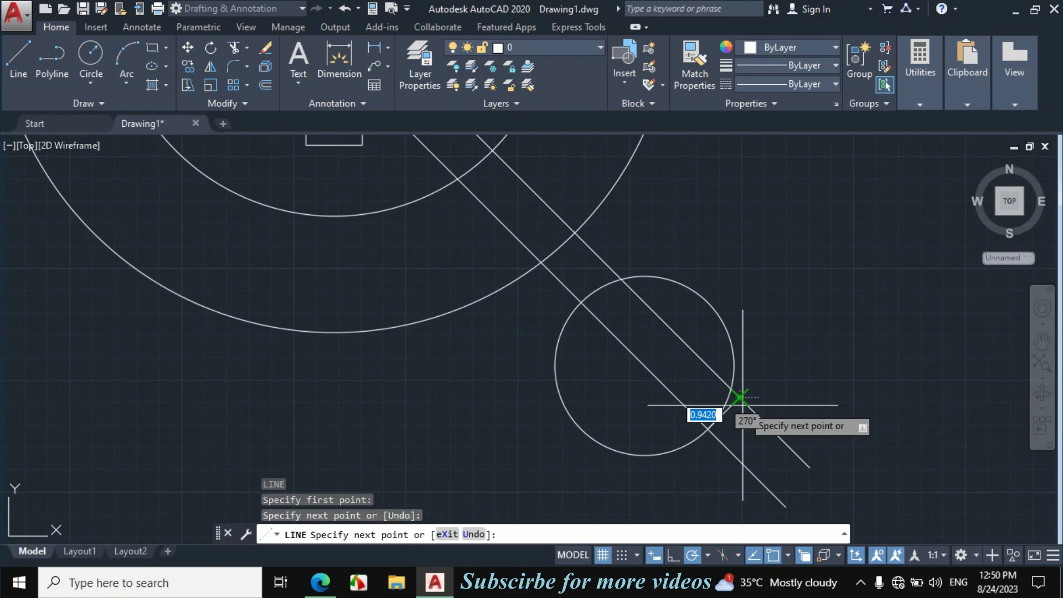
{"action": "key", "text": "Escape"}
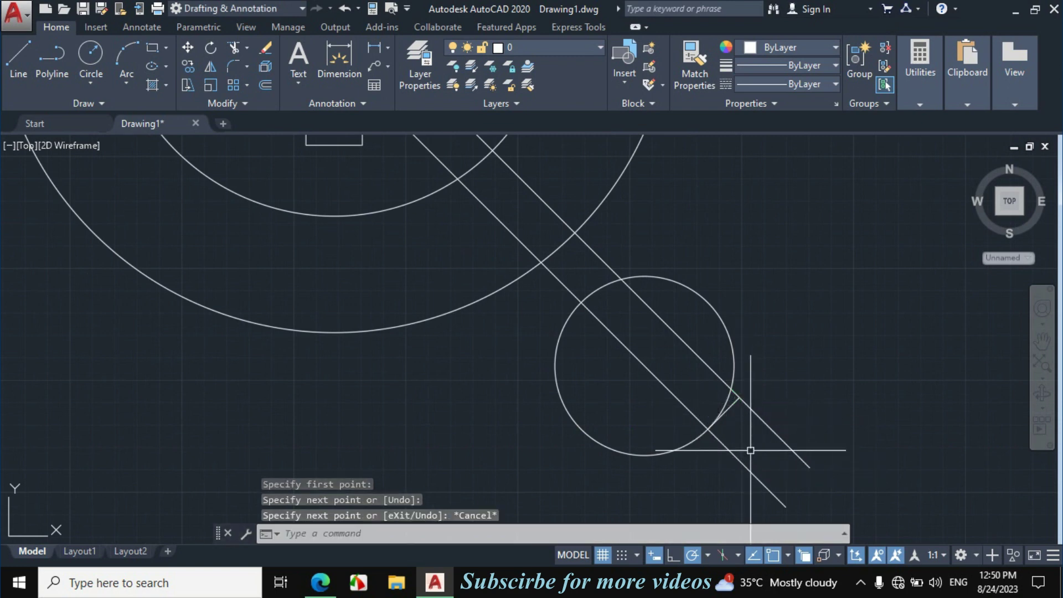
{"action": "key", "text": "Return"}
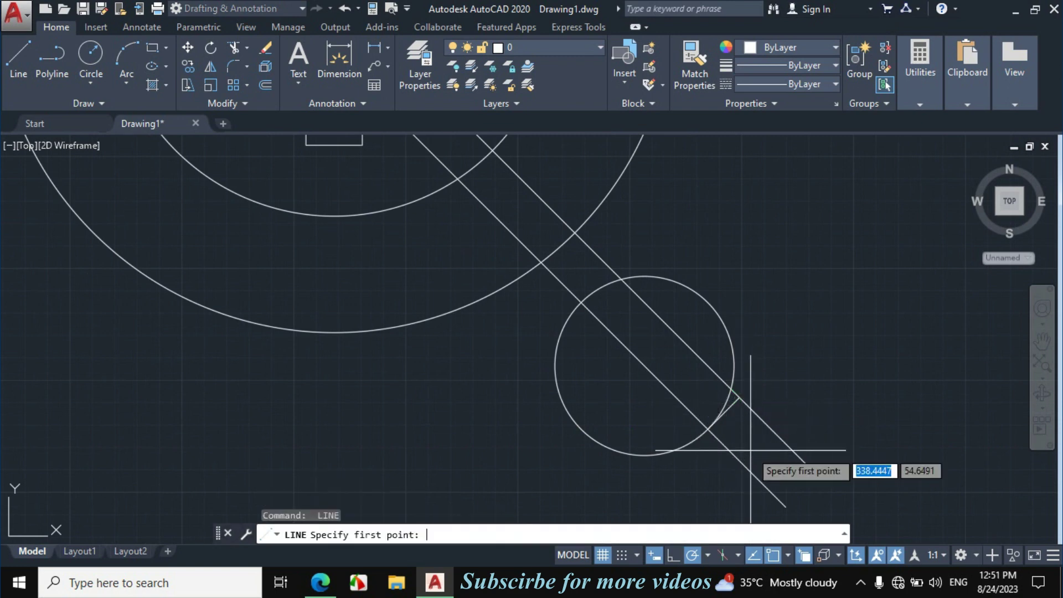
{"action": "left_click", "coordinate": [581, 302]}
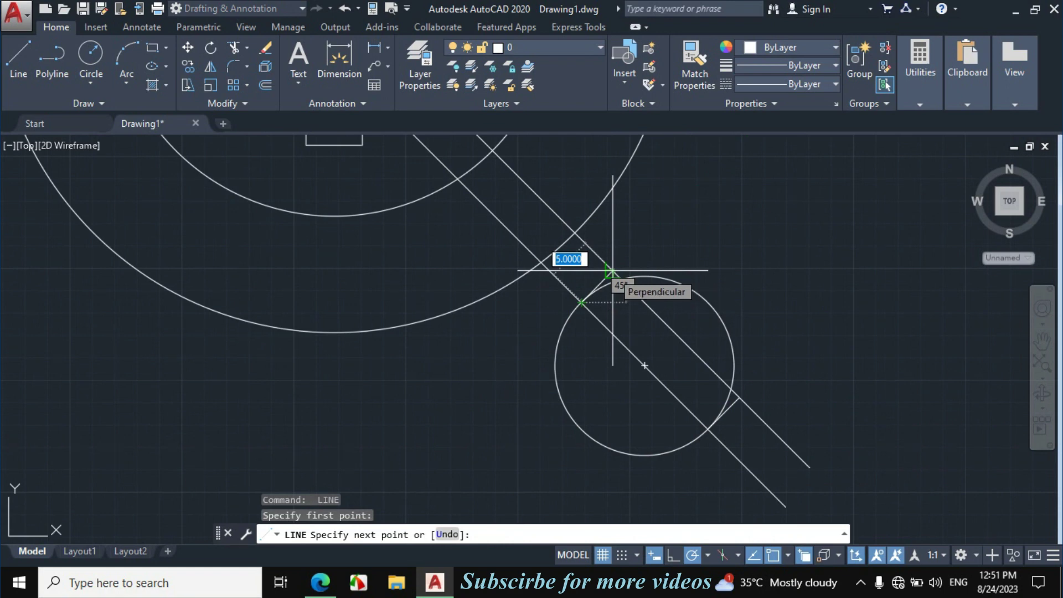
{"action": "left_click", "coordinate": [612, 271]}
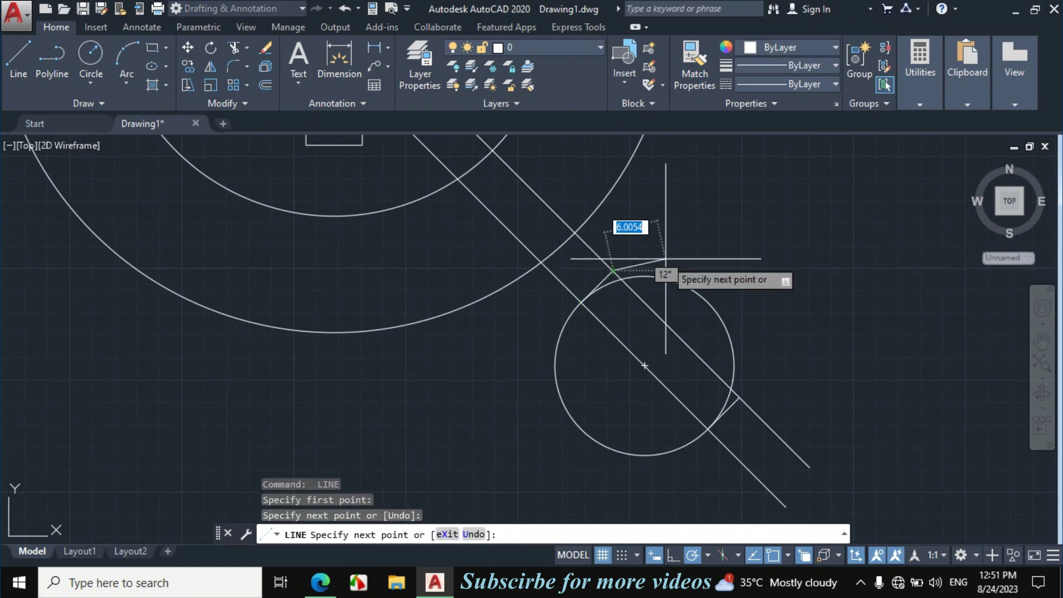
{"action": "key", "text": "Escape"}
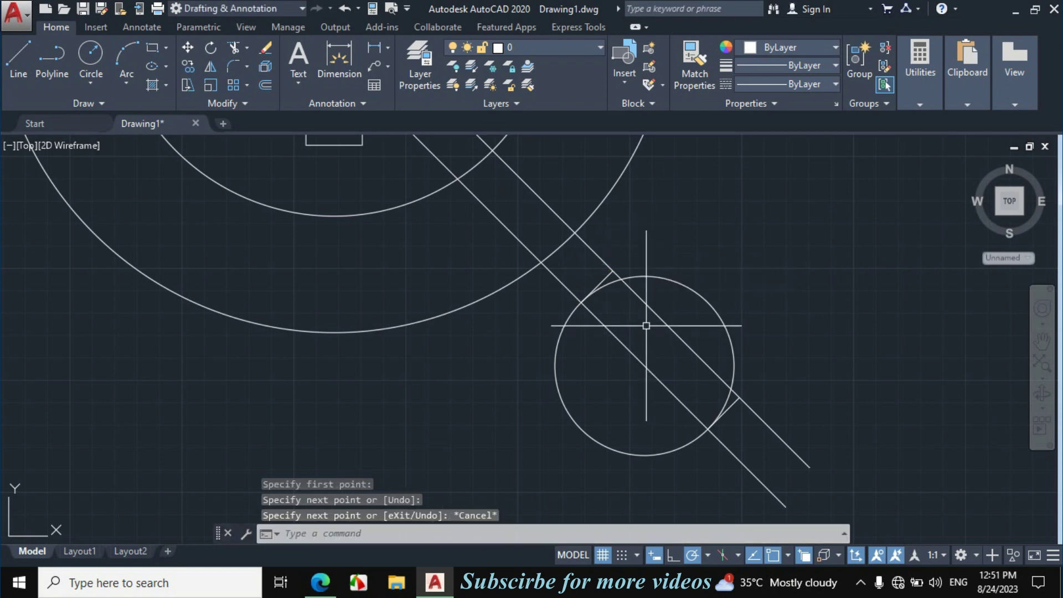
- Trim the R10 circle to a half-arc and cut the upper line's tail at the arm tip
{"action": "type", "text": "tr"}
{"action": "key", "text": "Return"}
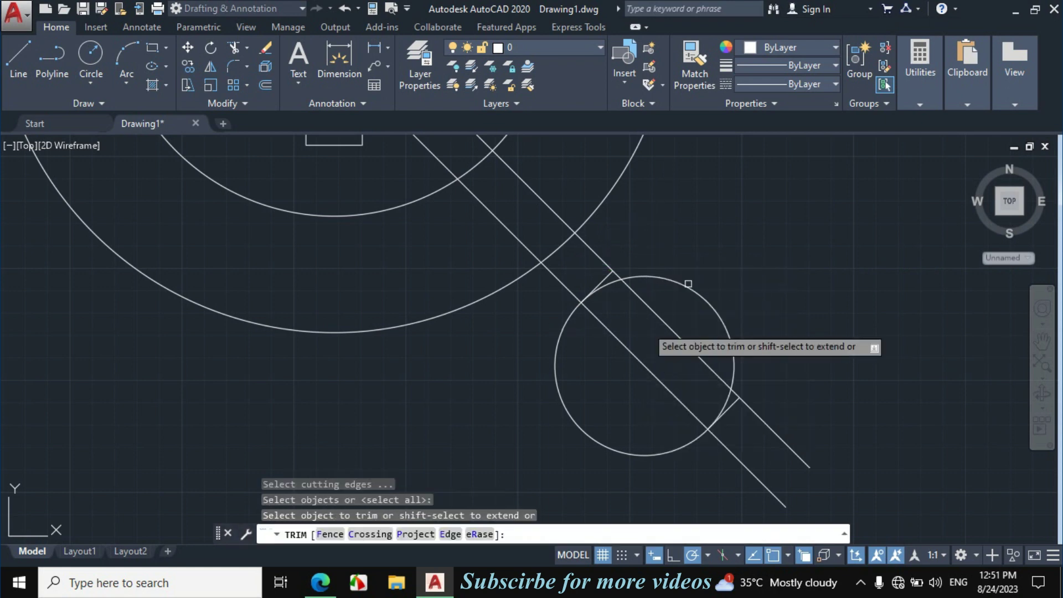
{"action": "left_click", "coordinate": [731, 261]}
{"action": "left_click", "coordinate": [699, 306]}
{"action": "left_click", "coordinate": [731, 399]}
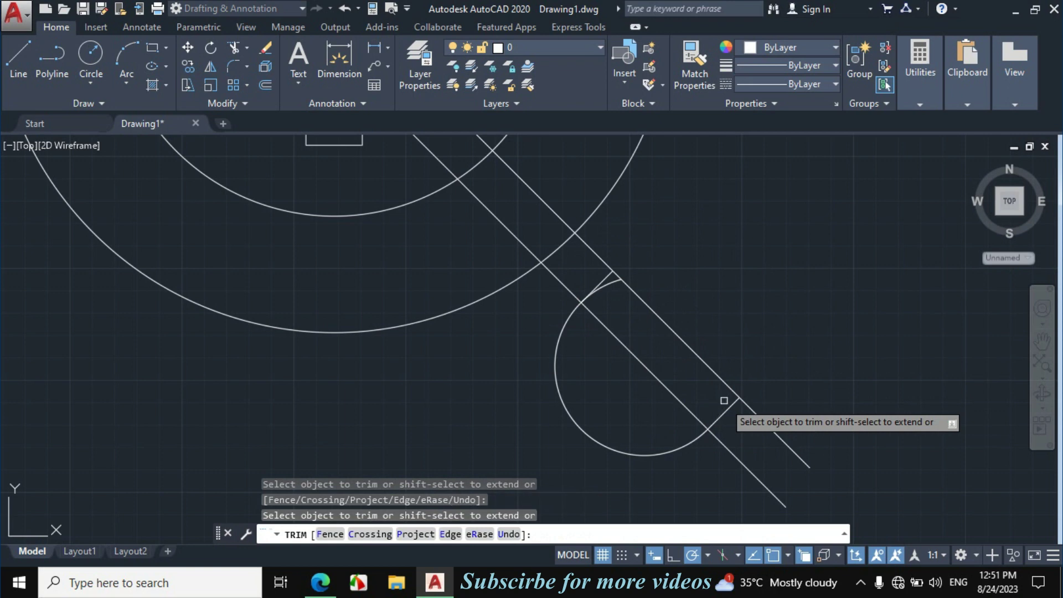
{"action": "left_click", "coordinate": [613, 285]}
{"action": "left_click", "coordinate": [778, 431]}
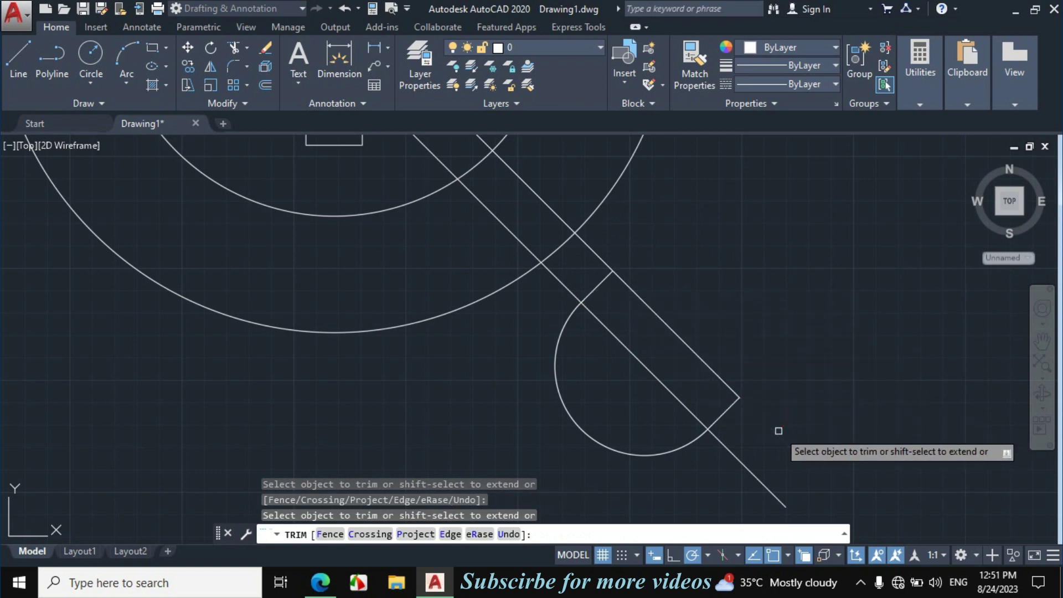
{"action": "key", "text": "Escape"}
- Erase the leftover diagonal line
{"action": "left_click", "coordinate": [786, 454]}
{"action": "left_click", "coordinate": [718, 485]}
{"action": "type", "text": "E"}
{"action": "key", "text": "Return"}
- Mark the R38 arc in red ink on the reference PDF
{"action": "scroll", "coordinate": [682, 391], "scroll_direction": "down", "scroll_amount": 2}
{"action": "scroll", "coordinate": [682, 391], "scroll_direction": "down", "scroll_amount": 2}
{"action": "left_click", "coordinate": [320, 581]}
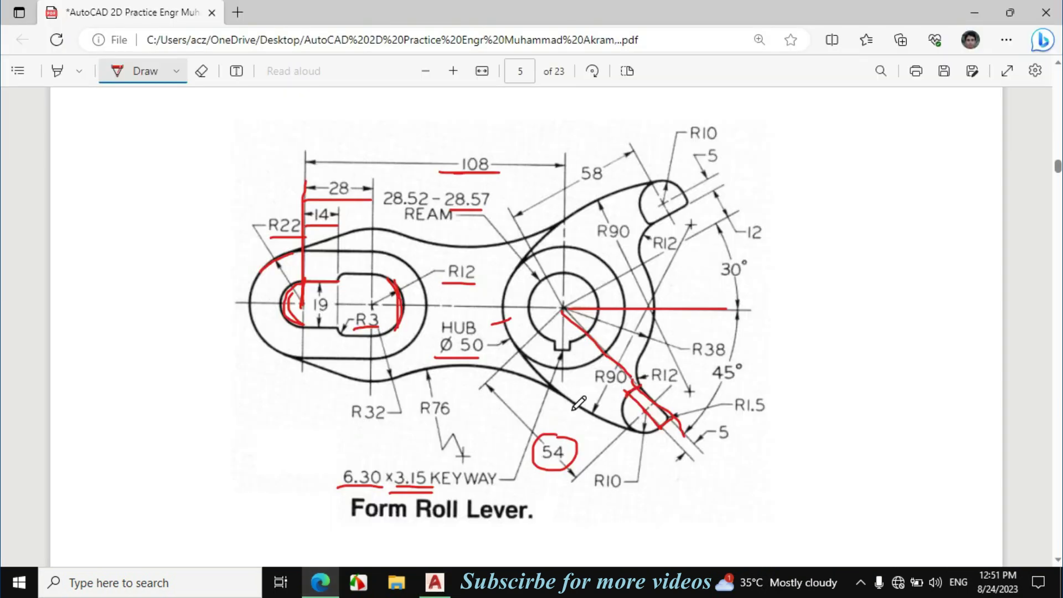
{"action": "left_click_drag", "start_coordinate": [647, 343], "coordinate": [637, 366]}
{"action": "left_click", "coordinate": [435, 582]}
- Fillet the outer hub circle and the diagonal arm line with radius 12
{"action": "type", "text": "f"}
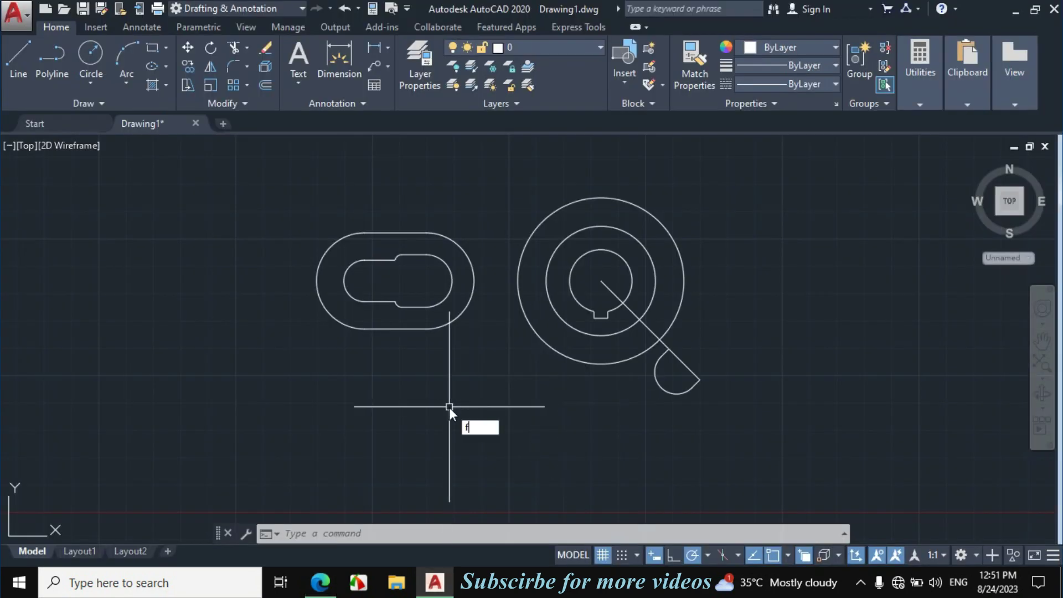
{"action": "key", "text": "Return"}
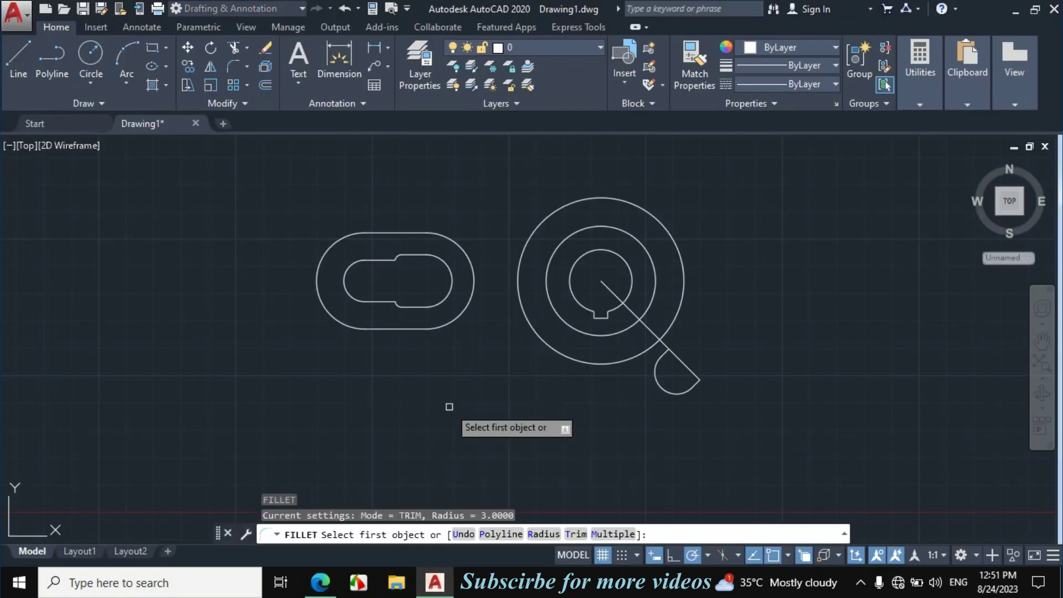
{"action": "left_click", "coordinate": [545, 535]}
{"action": "type", "text": "12"}
{"action": "key", "text": "Return"}
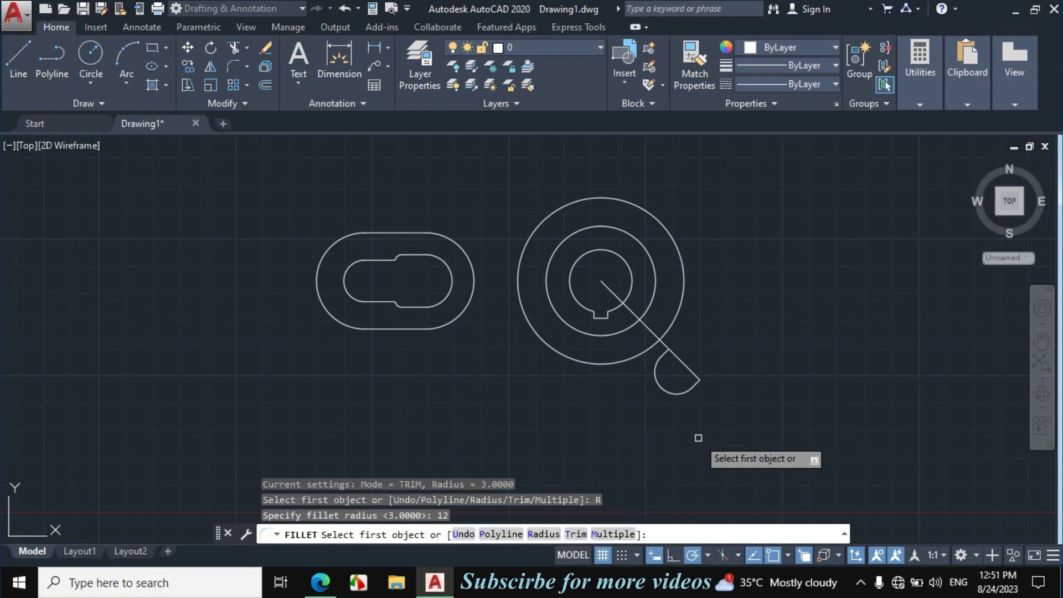
{"action": "scroll", "coordinate": [683, 323], "scroll_direction": "up", "scroll_amount": 2}
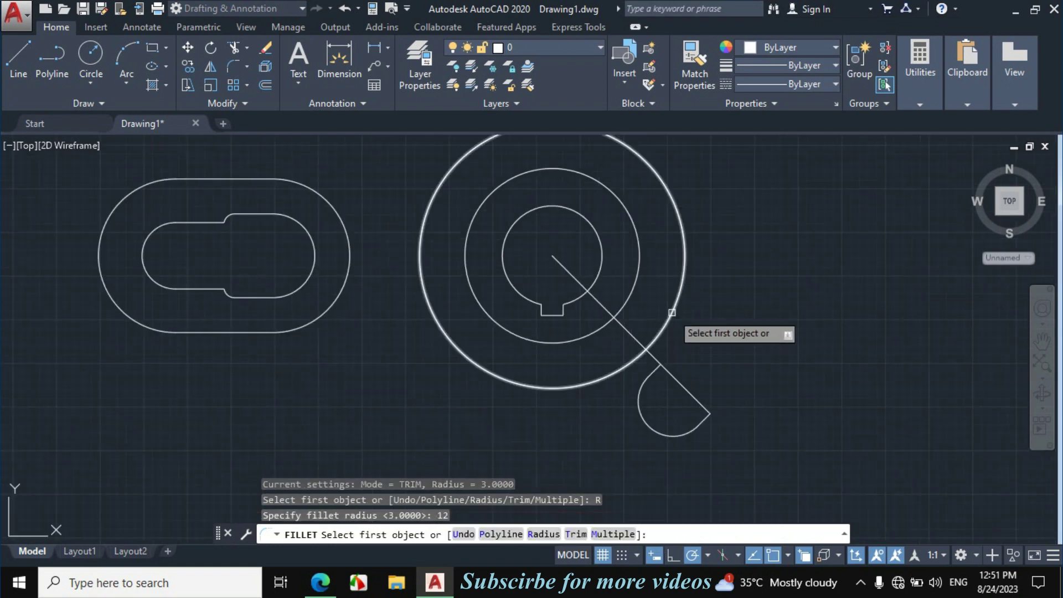
{"action": "left_click", "coordinate": [675, 318]}
{"action": "left_click", "coordinate": [655, 354]}
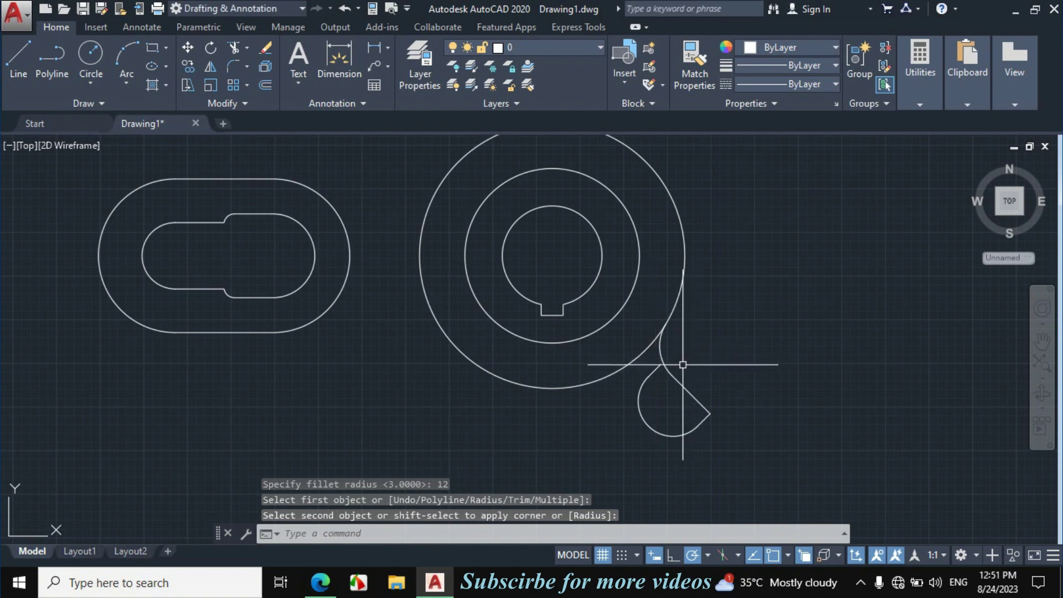
{"action": "scroll", "coordinate": [674, 365], "scroll_direction": "up", "scroll_amount": 4}
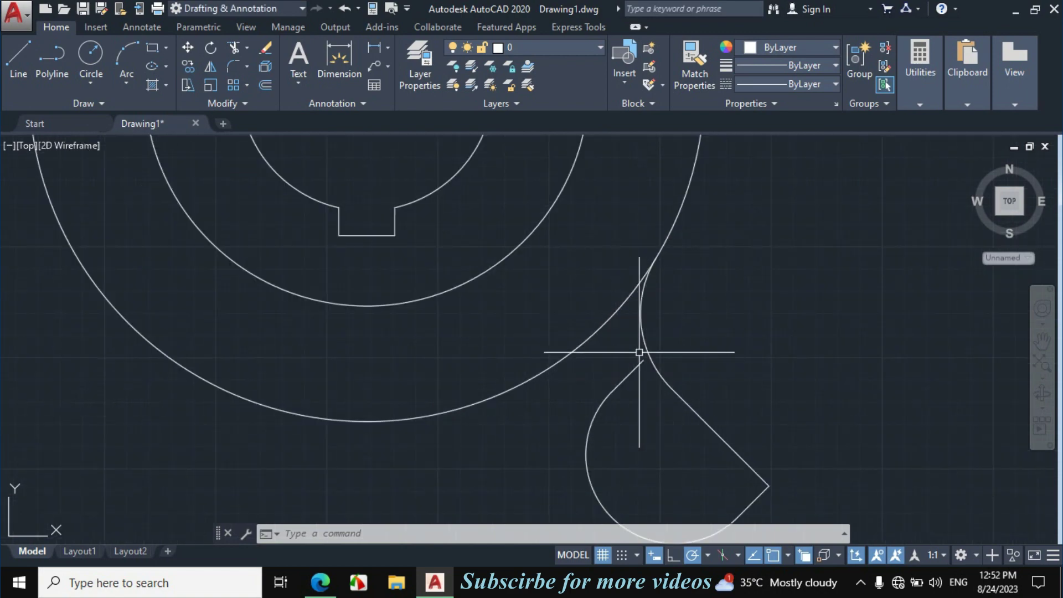
- Erase the red ink marks around the lower arm on the reference PDF
{"action": "left_click", "coordinate": [321, 582]}
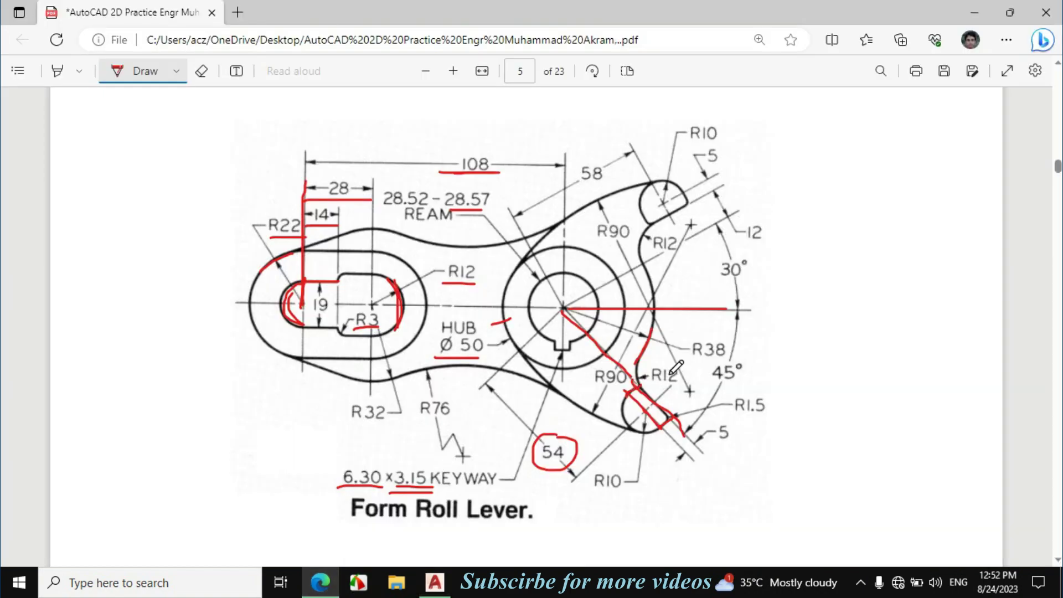
{"action": "left_click", "coordinate": [200, 71]}
{"action": "mouse_move", "coordinate": [686, 383]}
{"action": "left_mouse_down"}
{"action": "mouse_move", "coordinate": [623, 364]}
{"action": "mouse_move", "coordinate": [663, 394]}
{"action": "left_mouse_up"}
{"action": "left_click", "coordinate": [138, 71]}
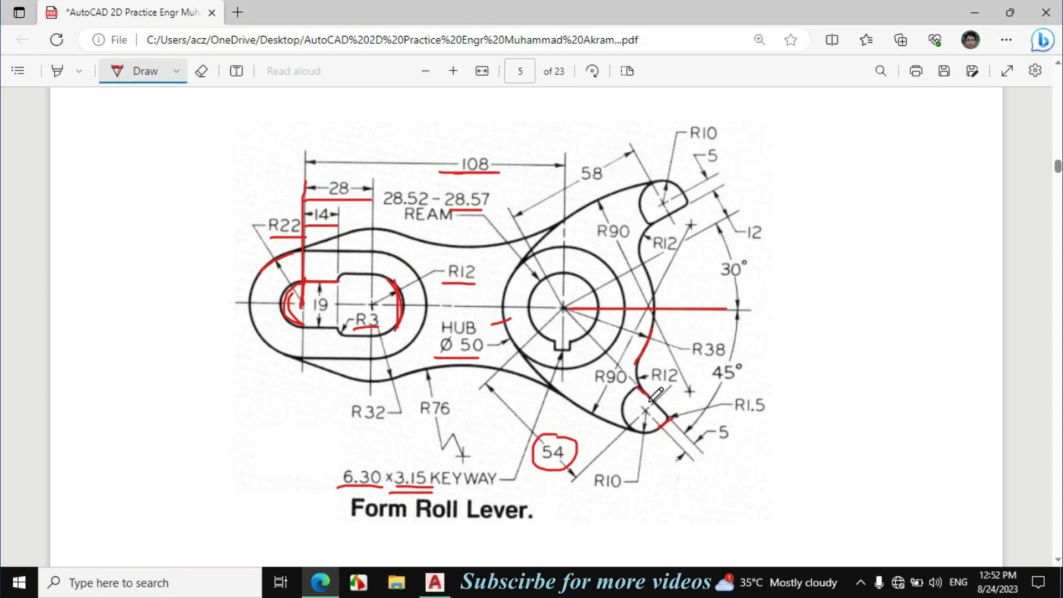
{"action": "left_click", "coordinate": [435, 581]}
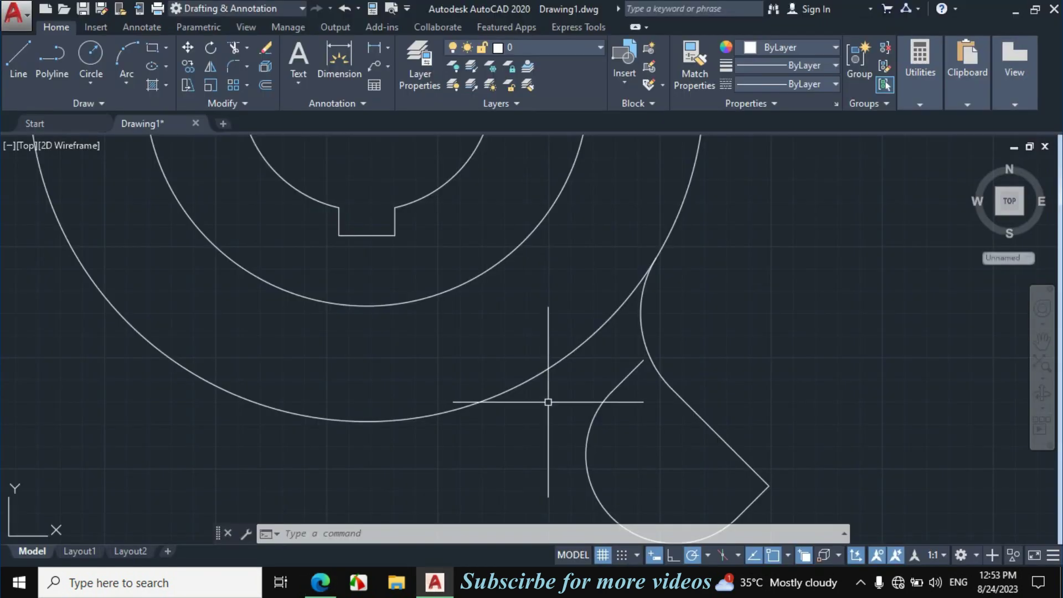
- Draw a short line between the two intersections below the R12 fillet
{"action": "left_click", "coordinate": [18, 55]}
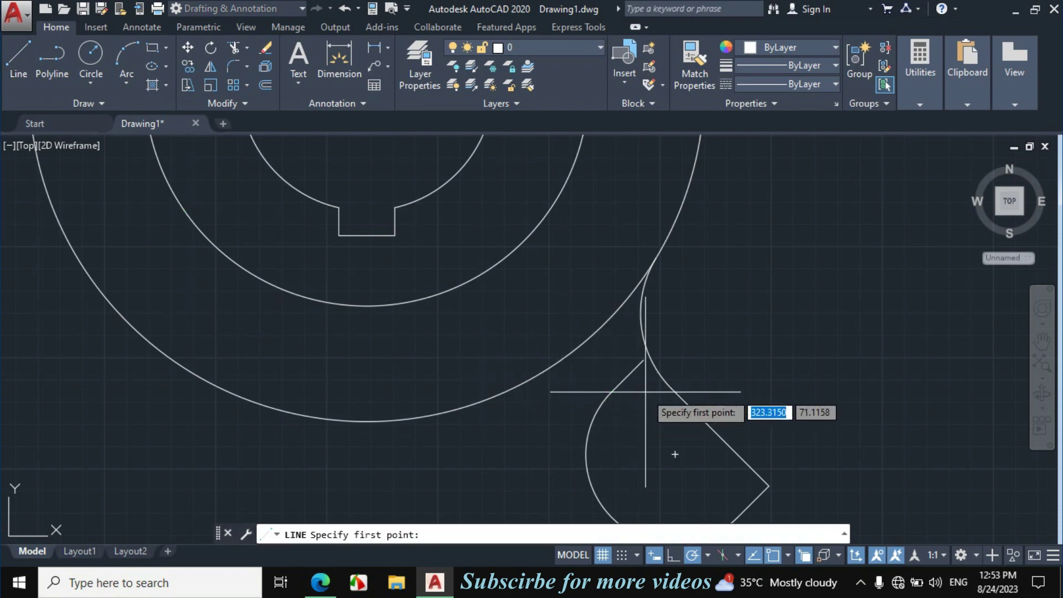
{"action": "left_click", "coordinate": [644, 360]}
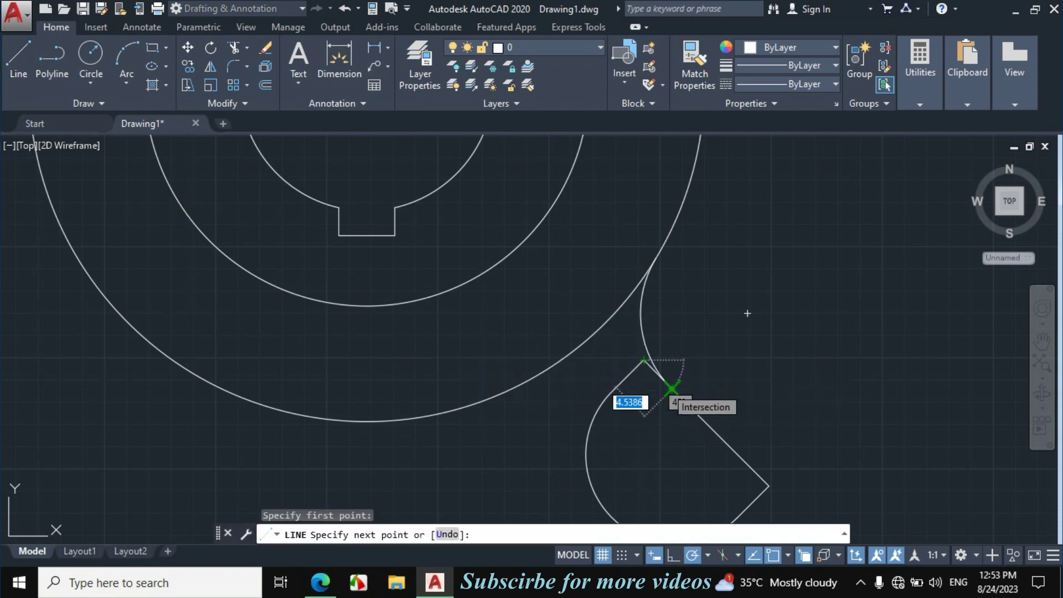
{"action": "left_click", "coordinate": [672, 388]}
{"action": "key", "text": "Escape"}
{"action": "scroll", "coordinate": [639, 404], "scroll_direction": "down", "scroll_amount": 2}
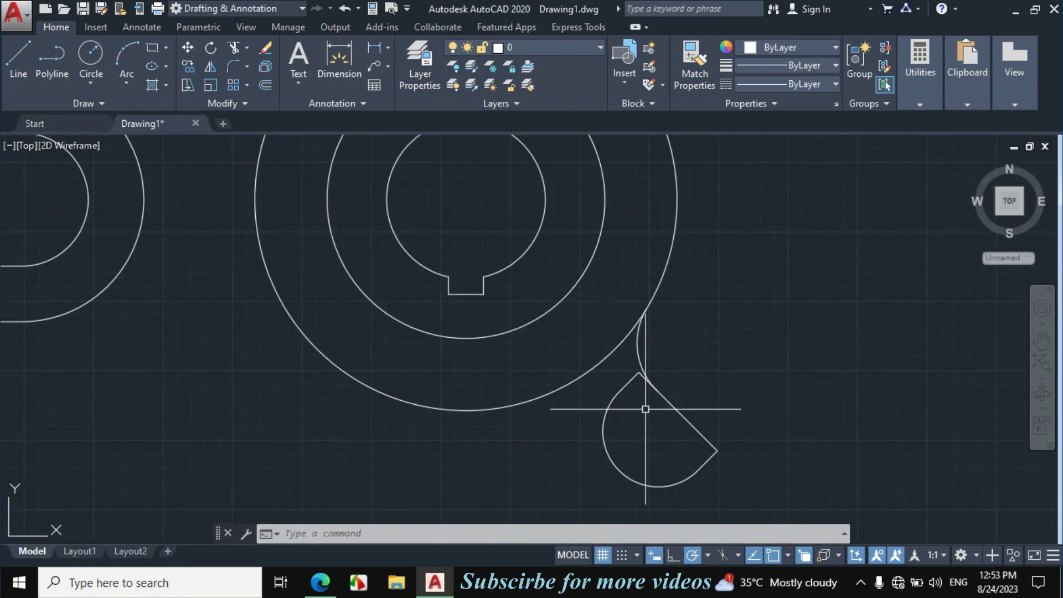
{"action": "left_click", "coordinate": [320, 581]}
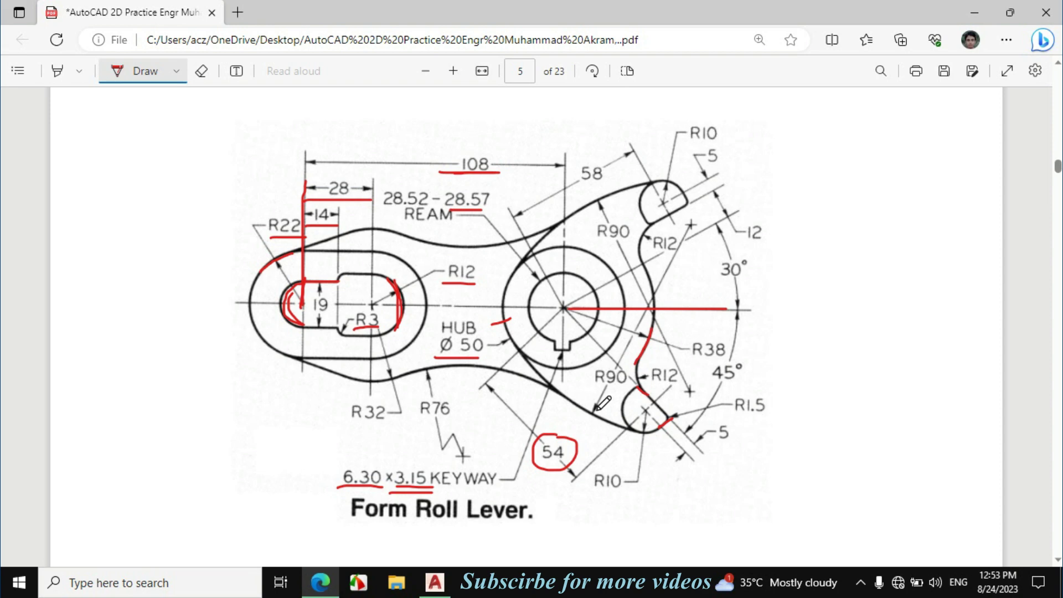
- Underline R90 and Ø 50 and trace the hub's lower-left arc in red ink
{"action": "left_click_drag", "start_coordinate": [586, 389], "coordinate": [622, 386]}
{"action": "left_click_drag", "start_coordinate": [515, 345], "coordinate": [533, 357]}
{"action": "left_click_drag", "start_coordinate": [453, 356], "coordinate": [480, 357]}
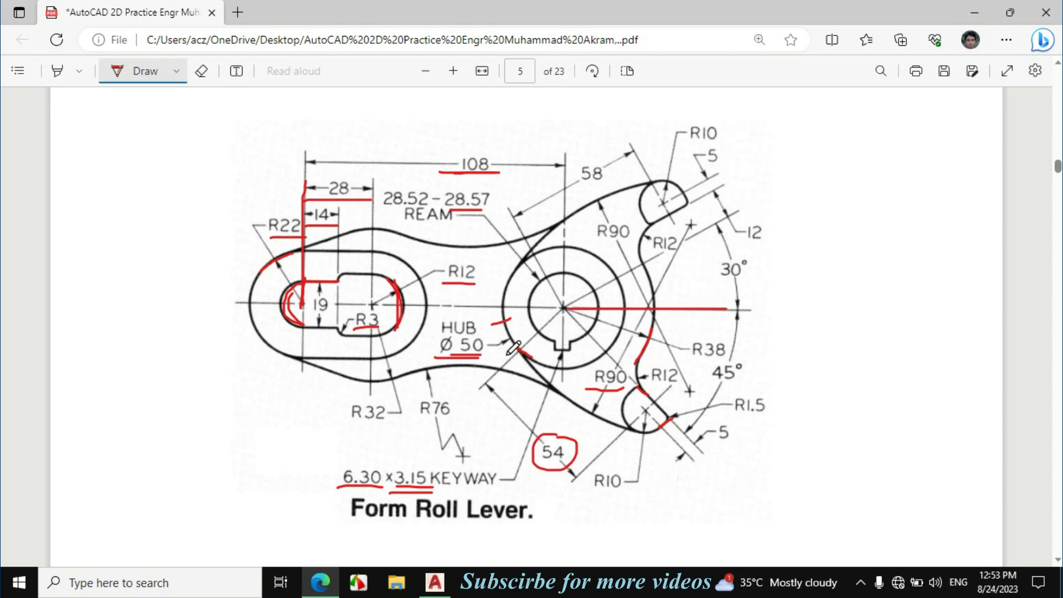
{"action": "left_click", "coordinate": [435, 581]}
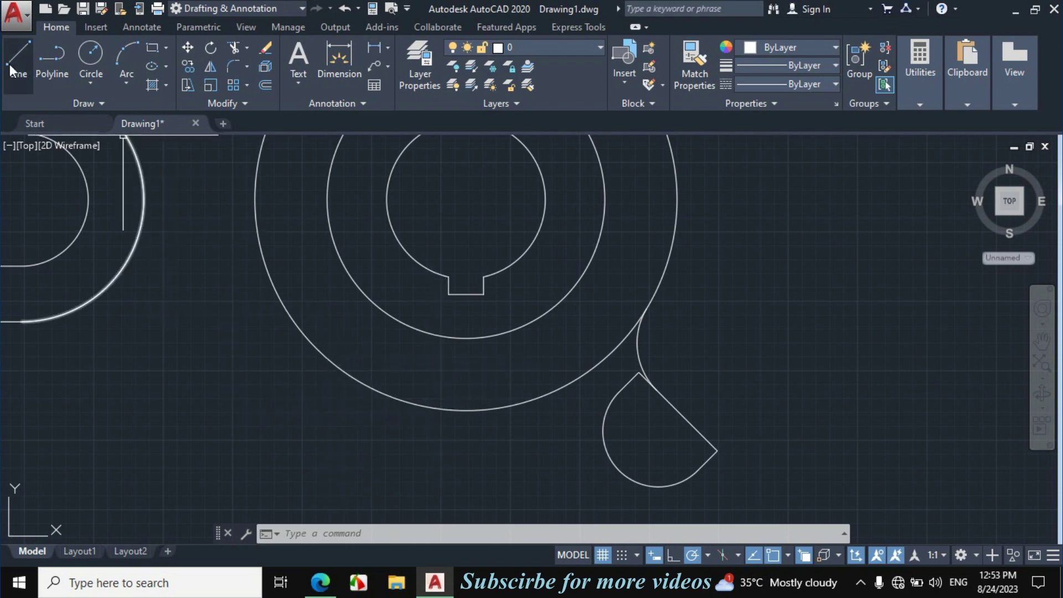
- Draw an R90 circle tangent to the hub's outer circle and the lower drop shape
{"action": "left_click", "coordinate": [90, 82]}
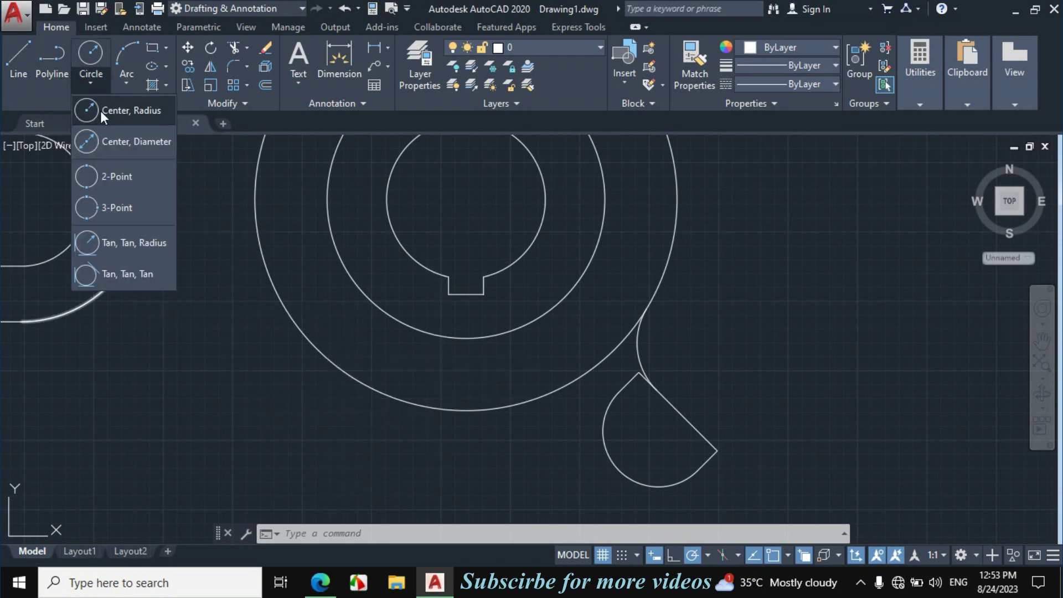
{"action": "left_click", "coordinate": [121, 242]}
{"action": "scroll", "coordinate": [326, 301], "scroll_direction": "down", "scroll_amount": 2}
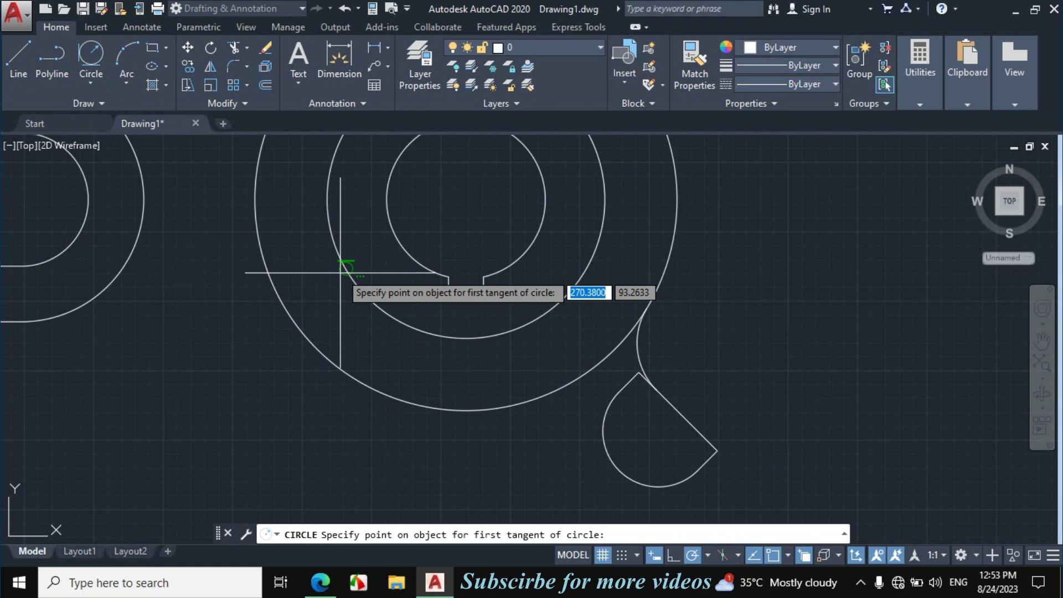
{"action": "scroll", "coordinate": [326, 300], "scroll_direction": "down", "scroll_amount": 3}
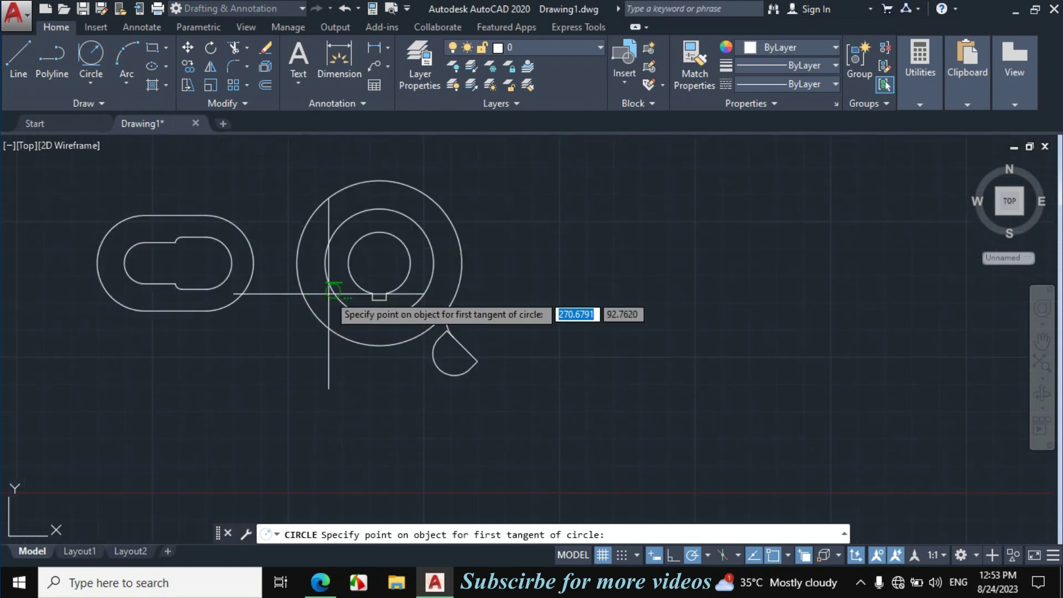
{"action": "left_click", "coordinate": [329, 291]}
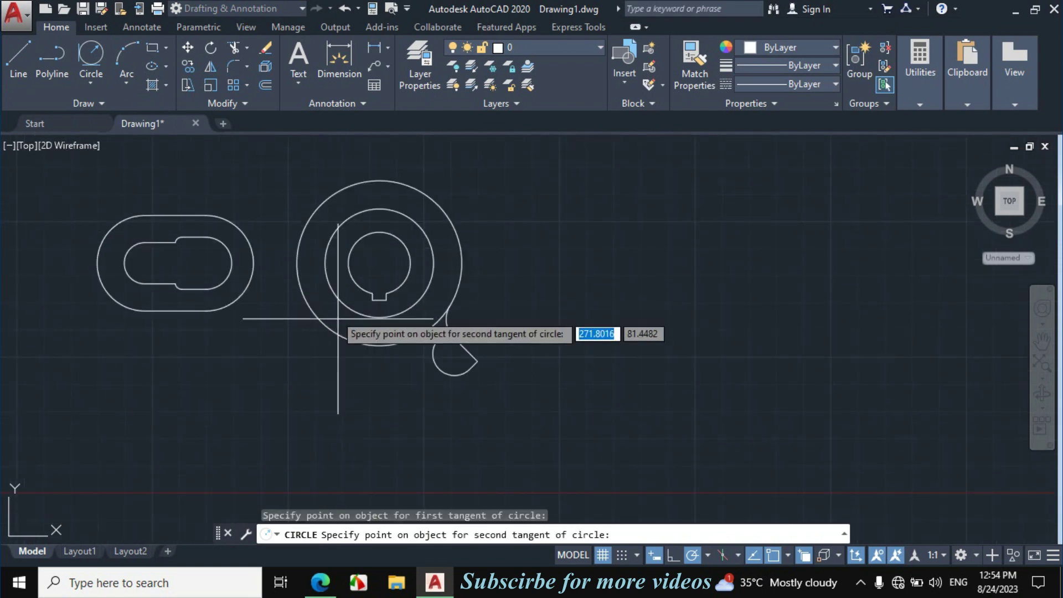
{"action": "left_click", "coordinate": [454, 375]}
{"action": "type", "text": "90"}
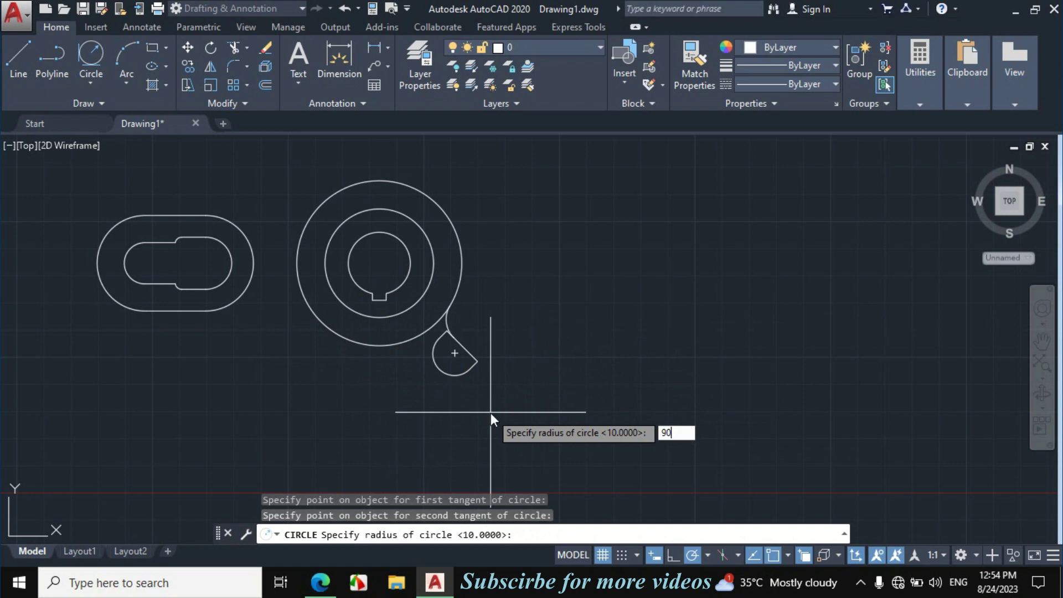
{"action": "key", "text": "Return"}
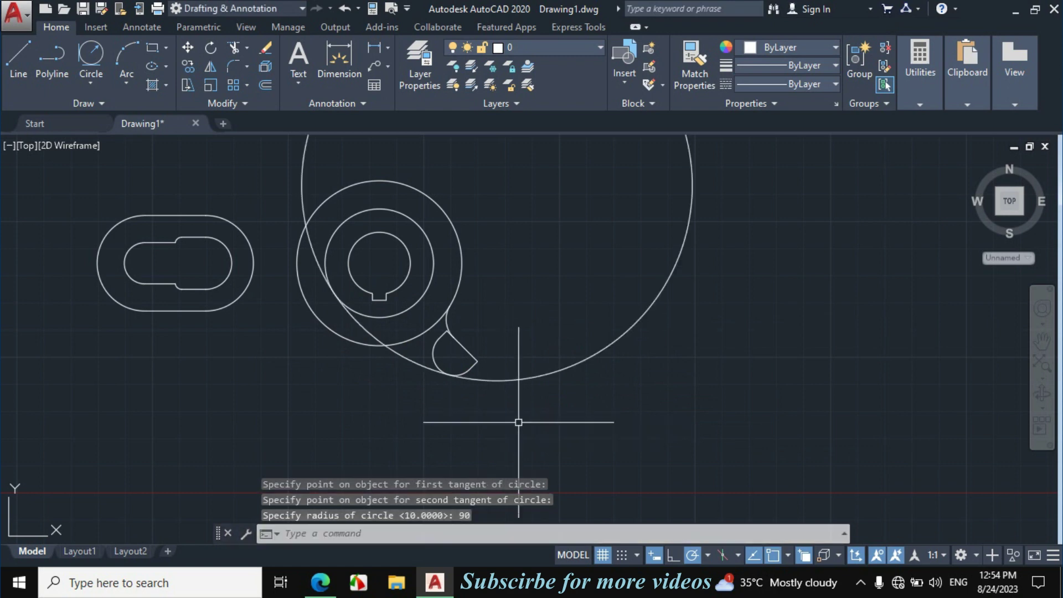
{"action": "scroll", "coordinate": [504, 355], "scroll_direction": "down", "scroll_amount": 2}
{"action": "scroll", "coordinate": [501, 222], "scroll_direction": "up", "scroll_amount": 2}
- Trim the R90 circle and the outer circle's left arc down to the blend
{"action": "type", "text": "tr"}
{"action": "key", "text": "Return"}
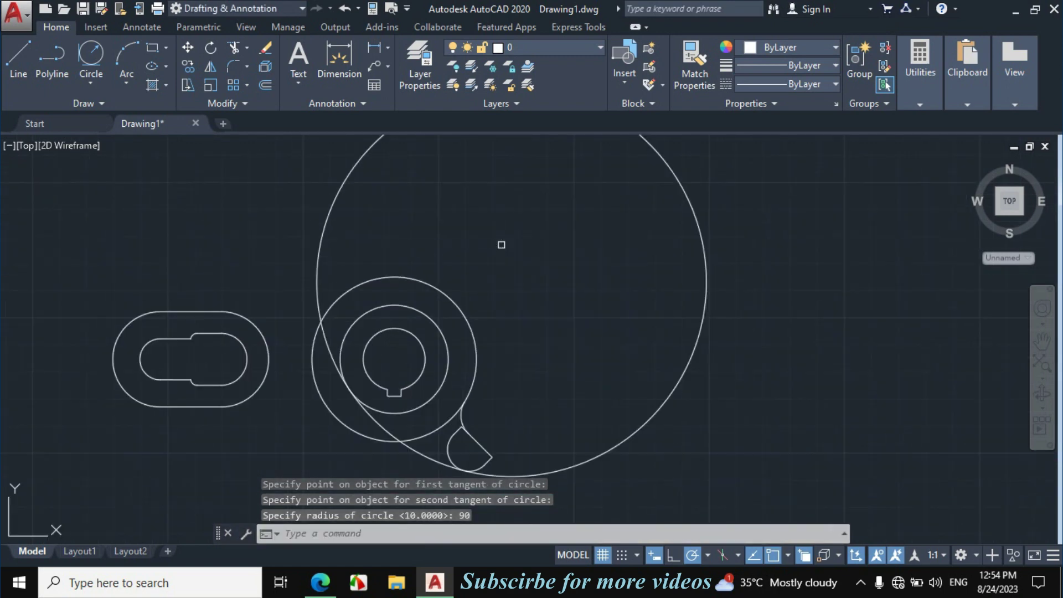
{"action": "left_click", "coordinate": [643, 404]}
{"action": "left_click", "coordinate": [600, 473]}
{"action": "left_click", "coordinate": [309, 390]}
{"action": "left_click", "coordinate": [346, 419]}
{"action": "key", "text": "Escape"}
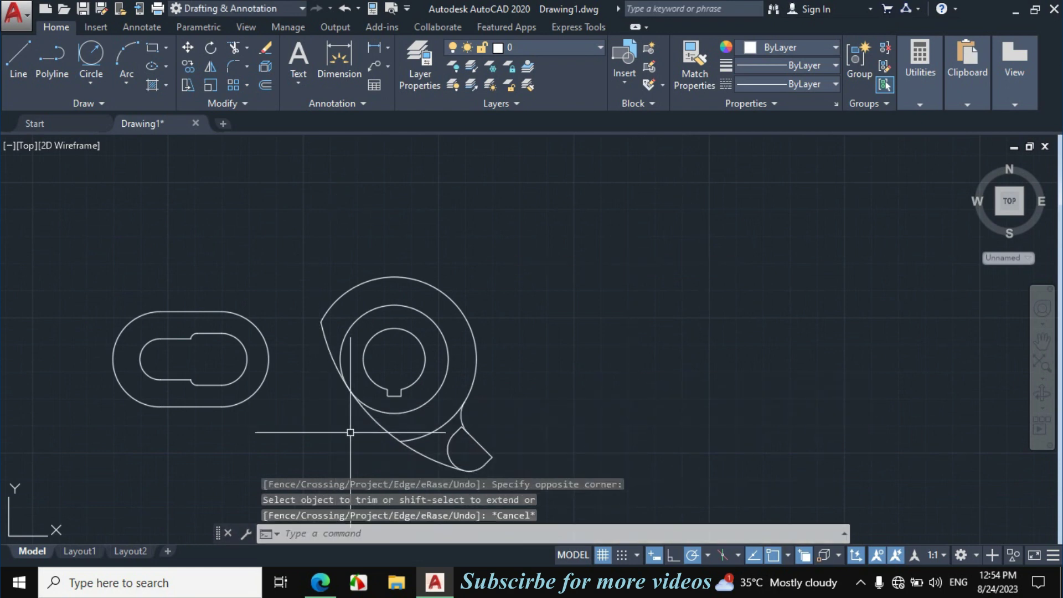
{"action": "left_click", "coordinate": [320, 581]}
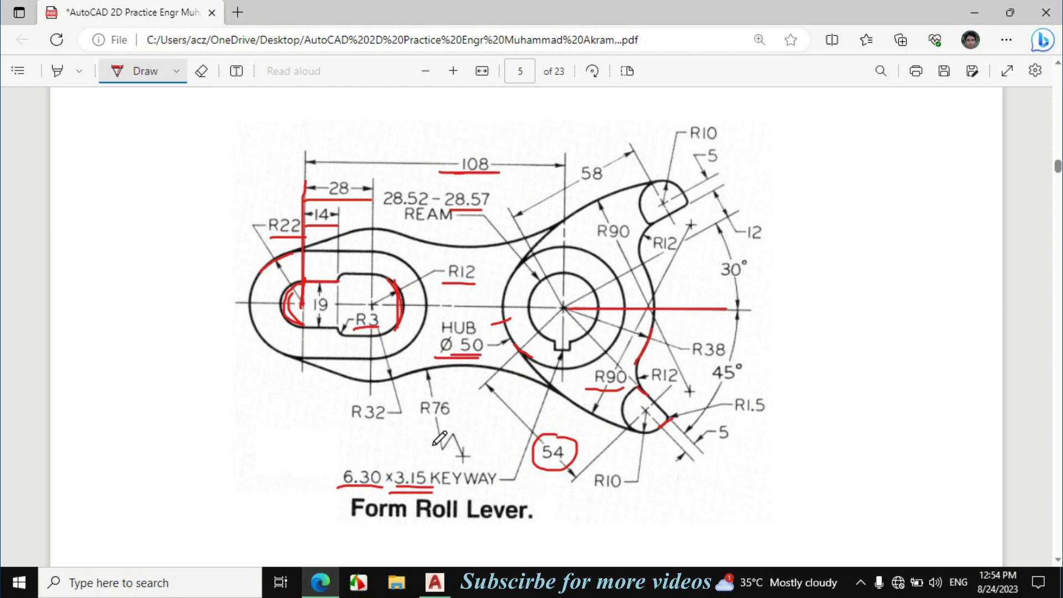
- Circle 30°, mark the 12 leader, underline 58 and trace the 30° line in red
{"action": "left_click", "coordinate": [434, 581]}
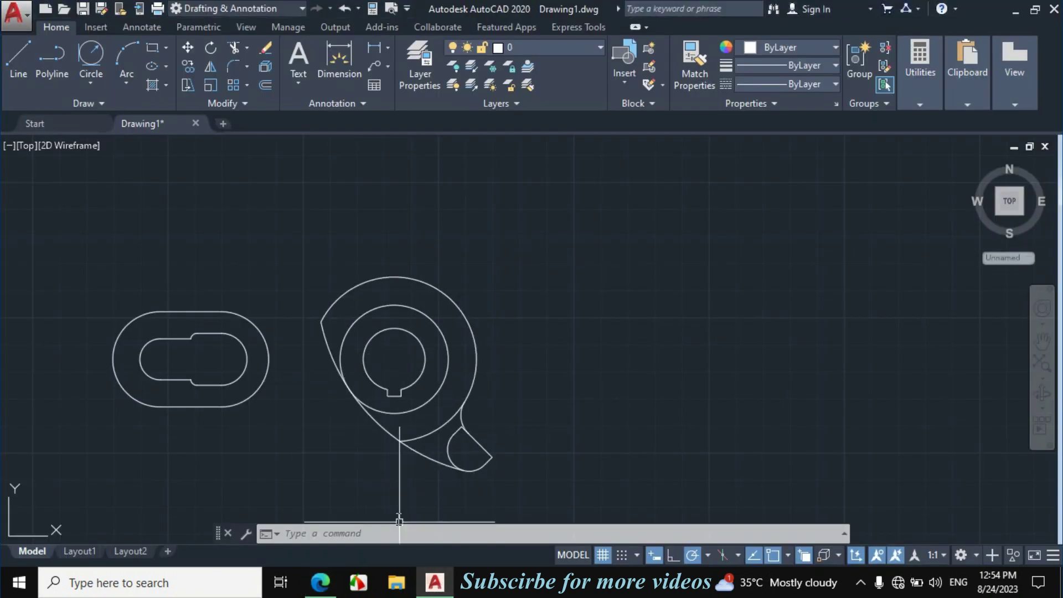
{"action": "left_click", "coordinate": [320, 581]}
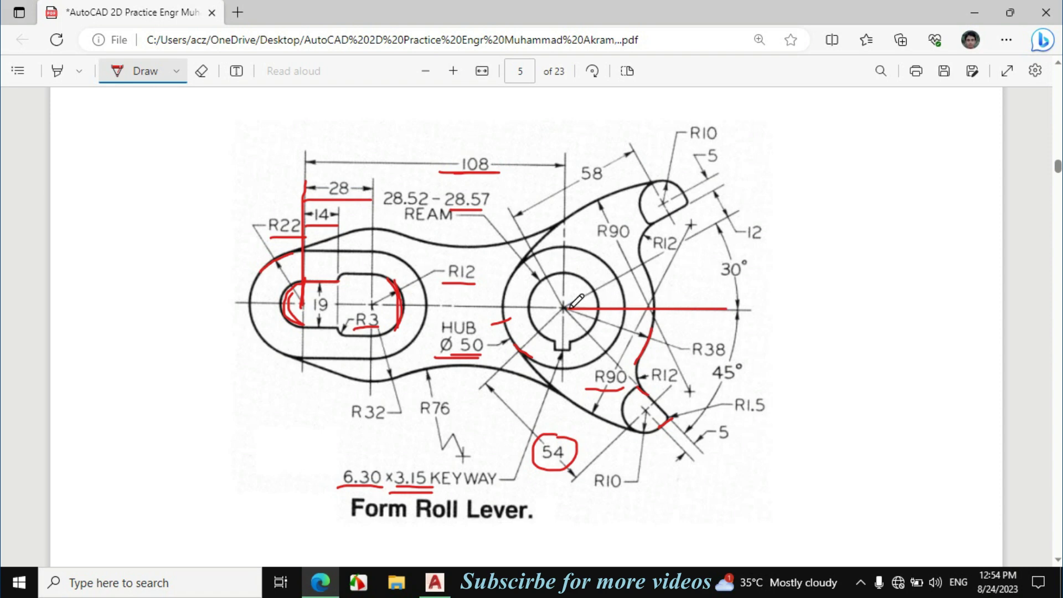
{"action": "mouse_move", "coordinate": [722, 281]}
{"action": "left_mouse_down"}
{"action": "mouse_move", "coordinate": [750, 257]}
{"action": "mouse_move", "coordinate": [727, 276]}
{"action": "left_mouse_up"}
{"action": "left_click_drag", "start_coordinate": [720, 222], "coordinate": [728, 217]}
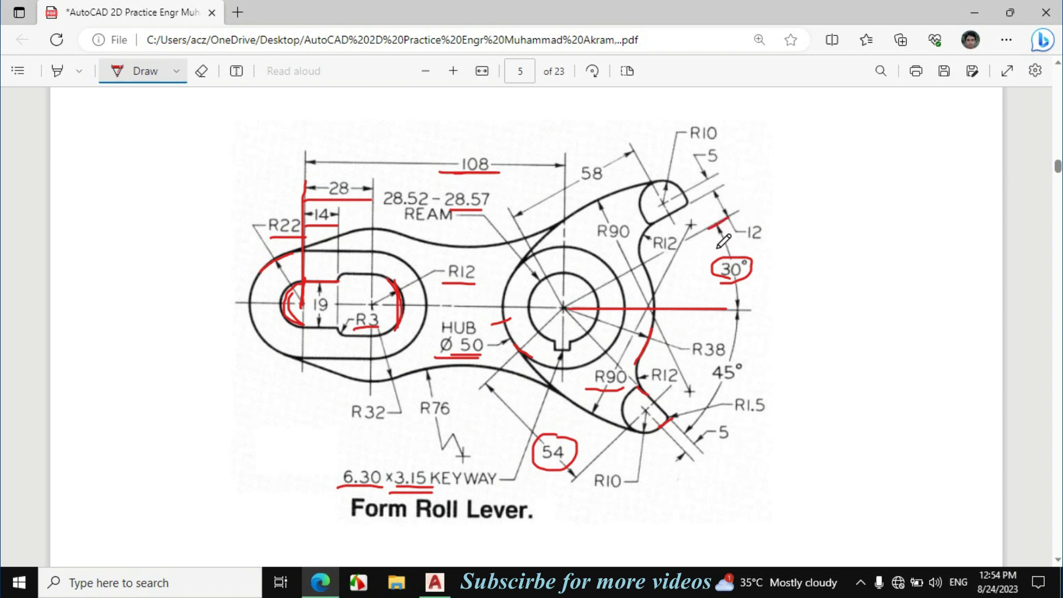
{"action": "left_click_drag", "start_coordinate": [567, 197], "coordinate": [607, 183]}
{"action": "left_click_drag", "start_coordinate": [577, 298], "coordinate": [671, 247]}
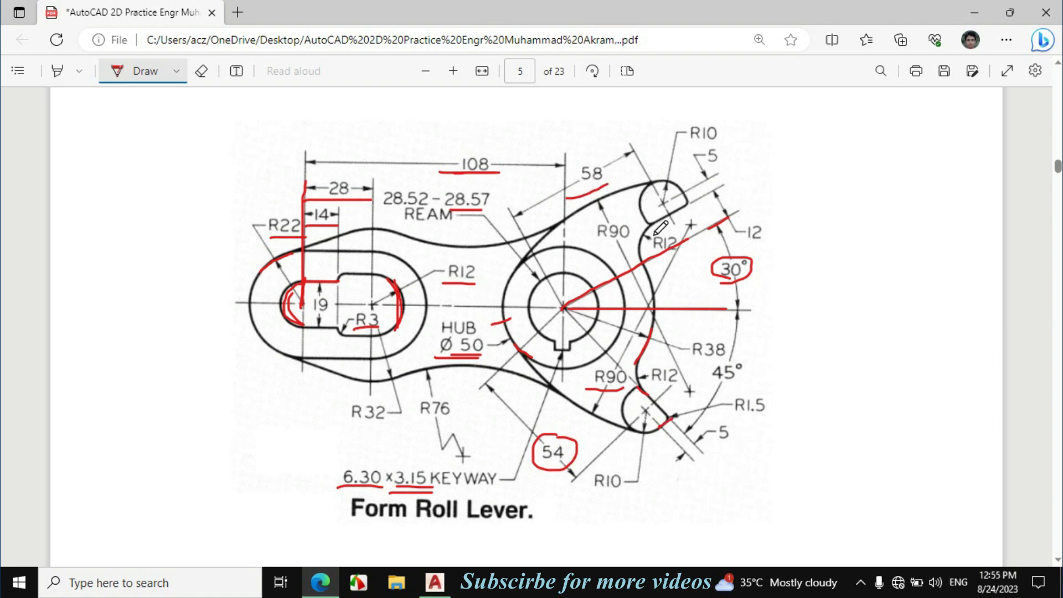
- Draw a 58-unit line at 30° from the hub centre
{"action": "key", "text": "alt+Tab"}
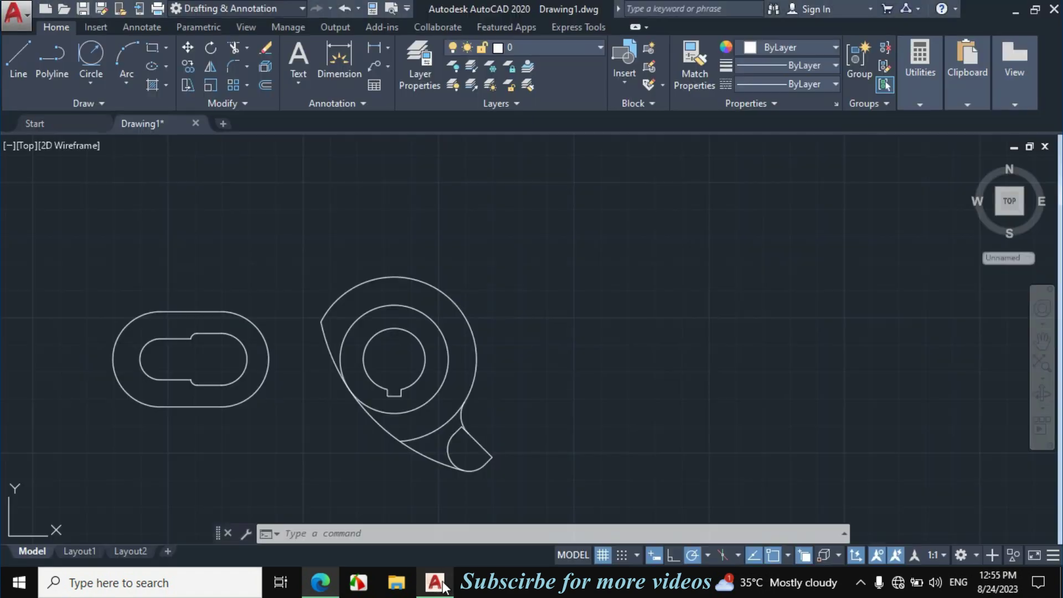
{"action": "left_click", "coordinate": [13, 55]}
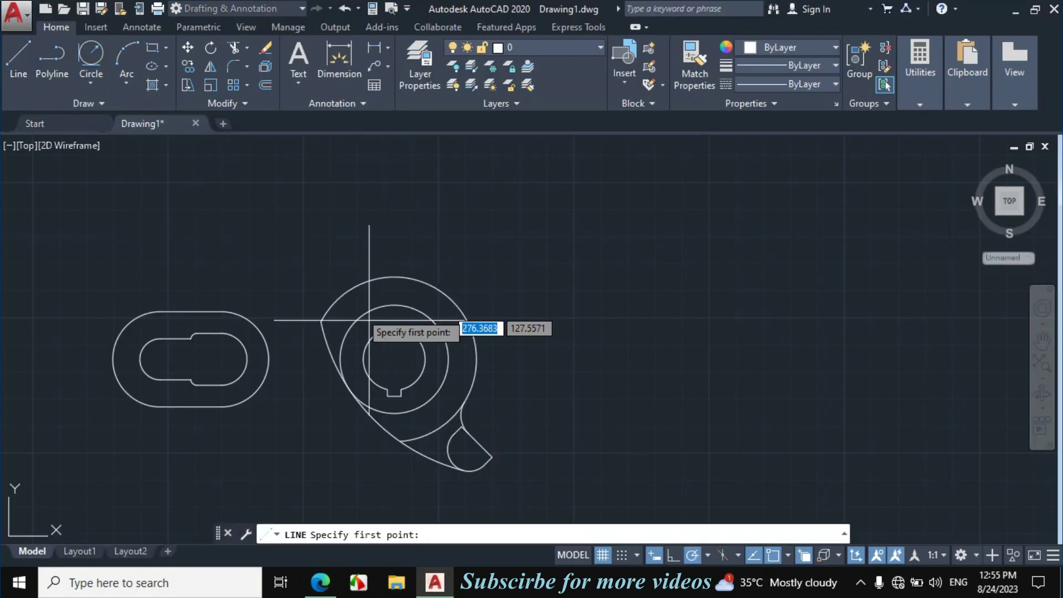
{"action": "left_click", "coordinate": [394, 358]}
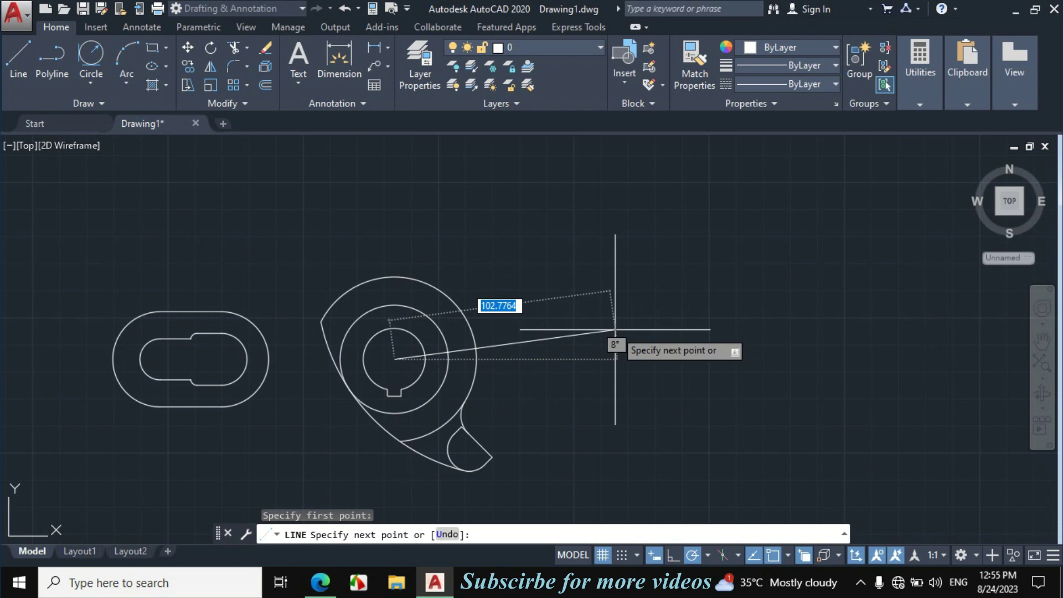
{"action": "type", "text": "58"}
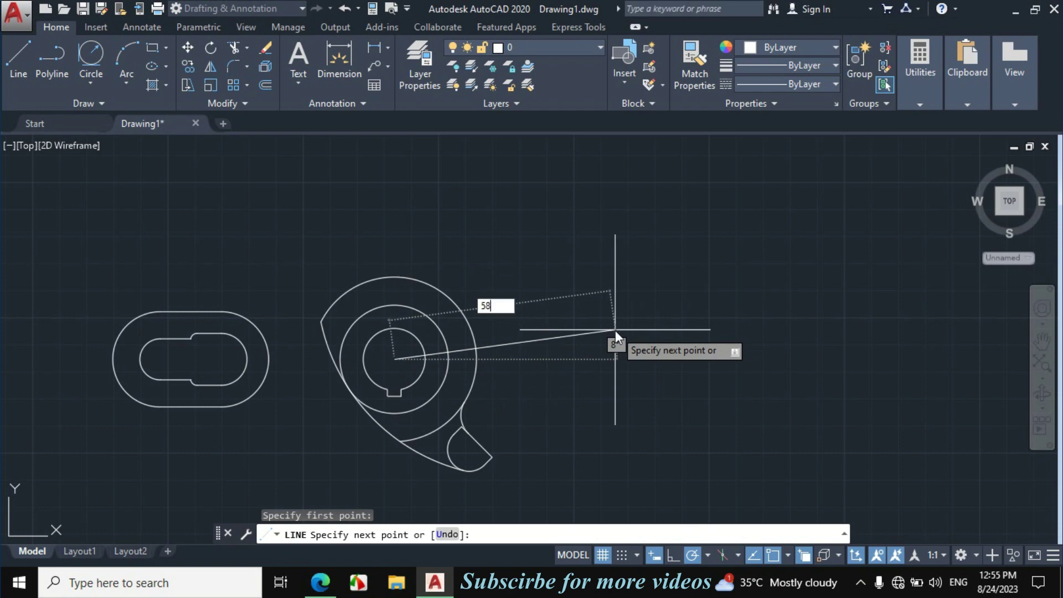
{"action": "key", "text": "Tab"}
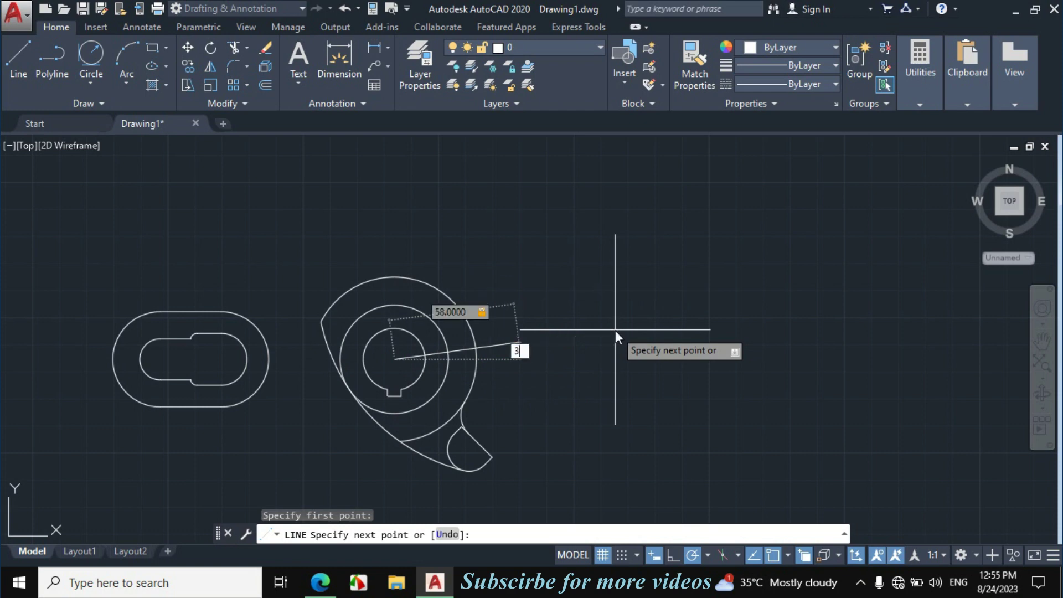
{"action": "key", "text": "Return"}
{"action": "key", "text": "Escape"}
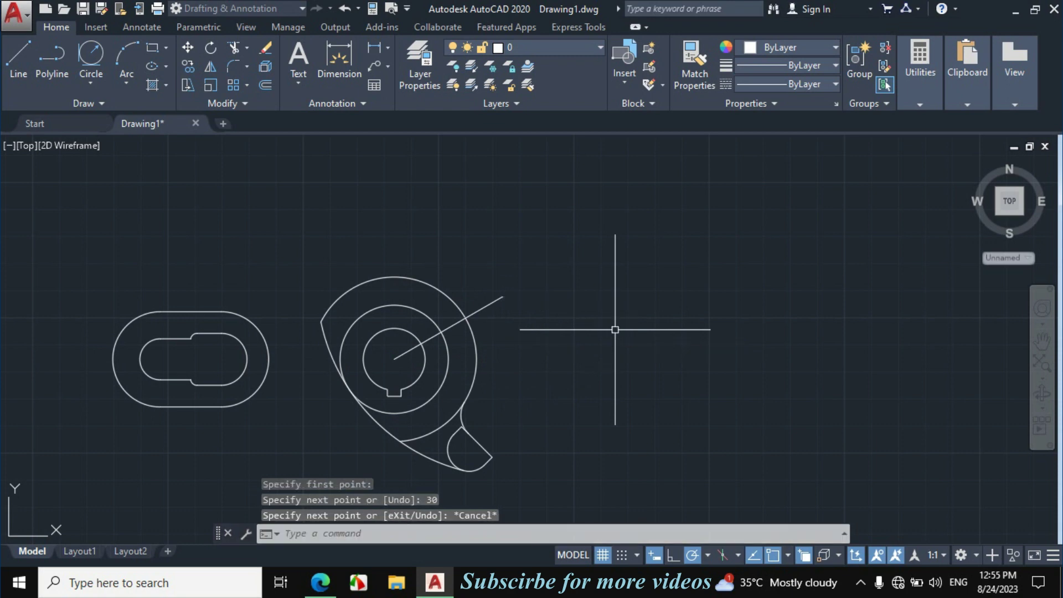
- Mark the 12 dimension line toward the 5 dimension in red on the PDF
{"action": "left_click", "coordinate": [332, 591]}
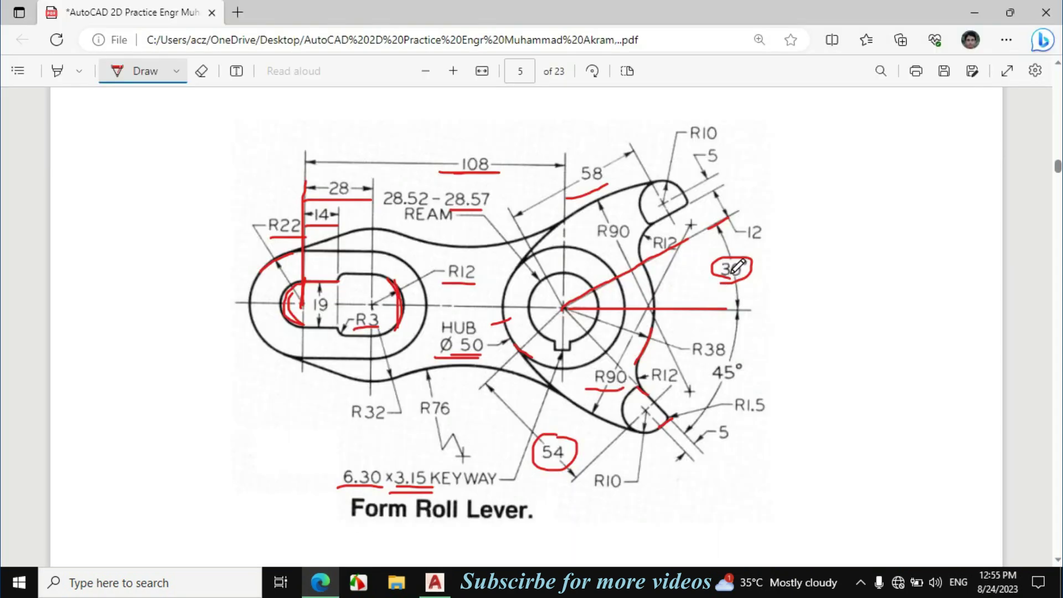
{"action": "left_click_drag", "start_coordinate": [726, 222], "coordinate": [712, 193]}
{"action": "left_click", "coordinate": [435, 583]}
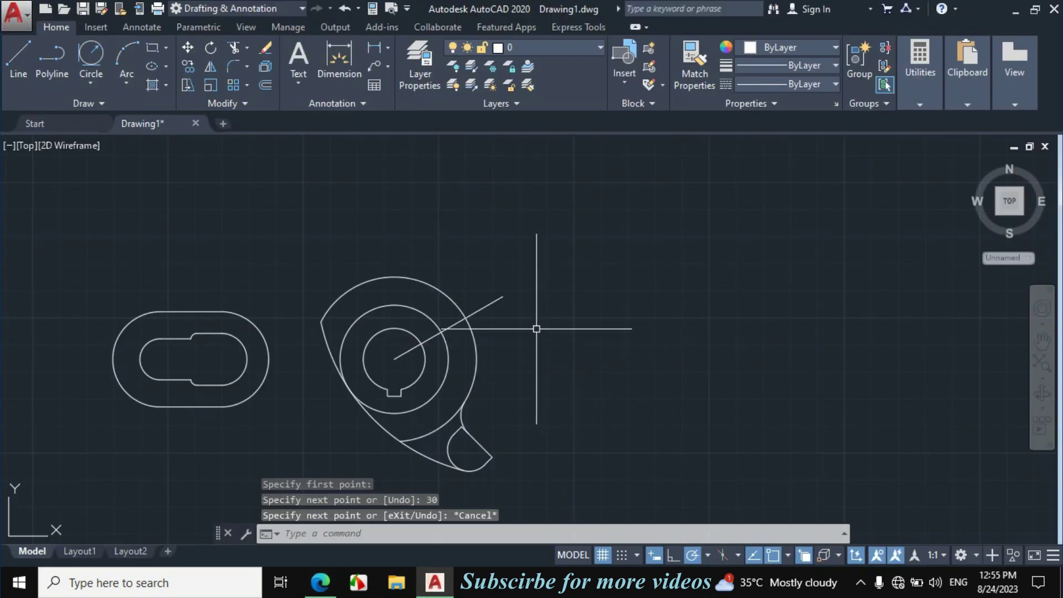
- Offset the 30° line by 17 to its upper-left side
{"action": "type", "text": "o"}
{"action": "key", "text": "Return"}
{"action": "type", "text": "17"}
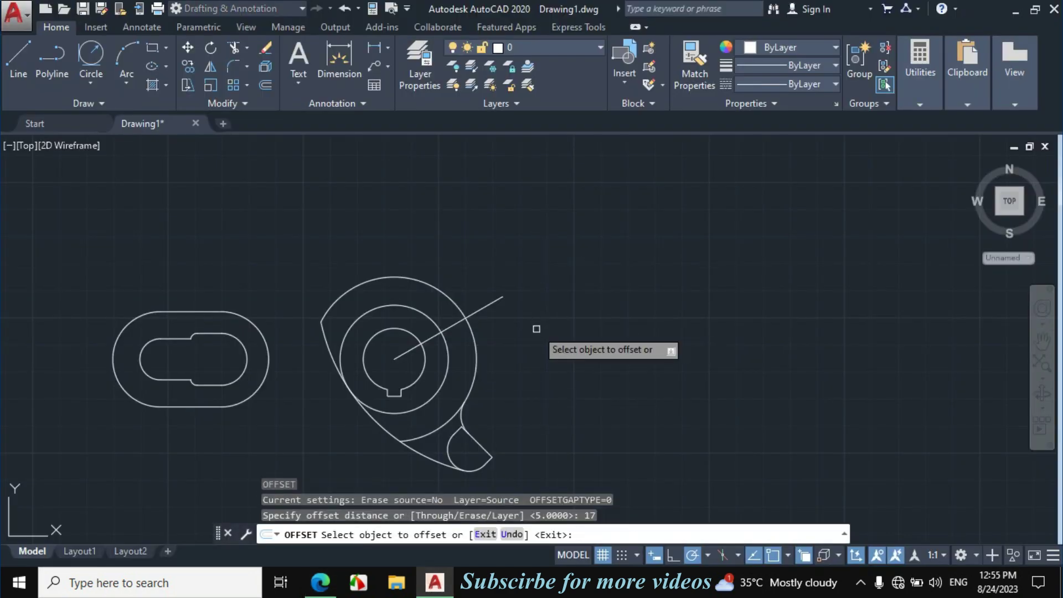
{"action": "left_click", "coordinate": [498, 295]}
{"action": "left_click", "coordinate": [455, 249]}
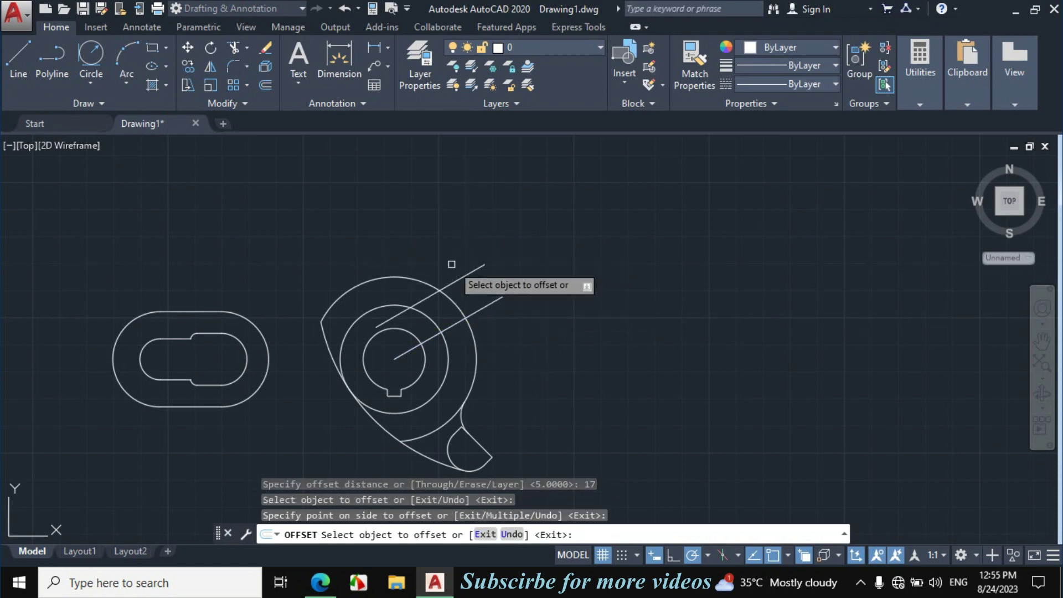
{"action": "scroll", "coordinate": [455, 262], "scroll_direction": "up", "scroll_amount": 2}
{"action": "key", "text": "Escape"}
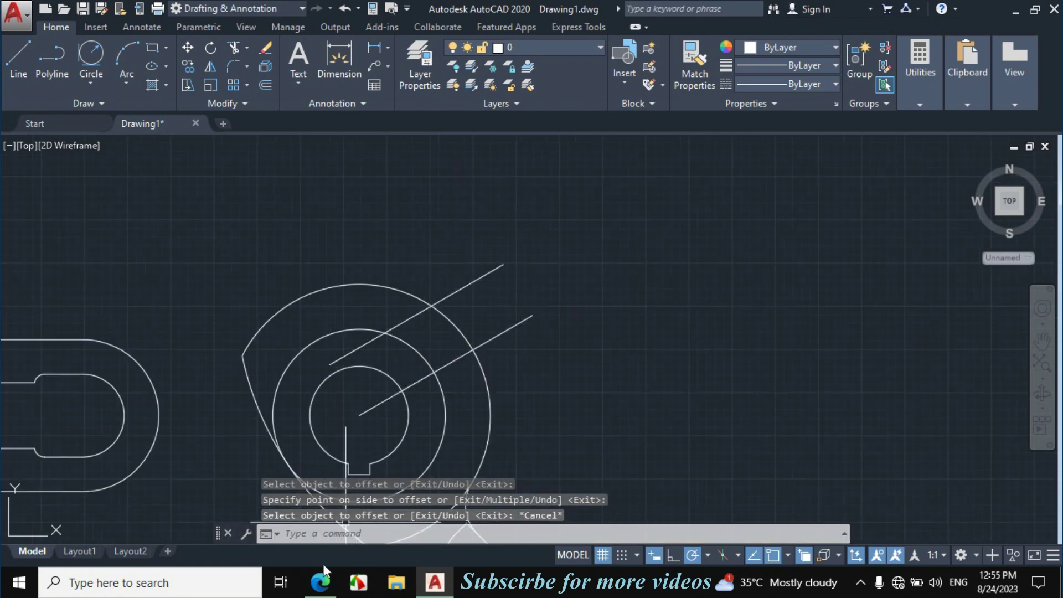
{"action": "key", "text": "alt+Tab"}
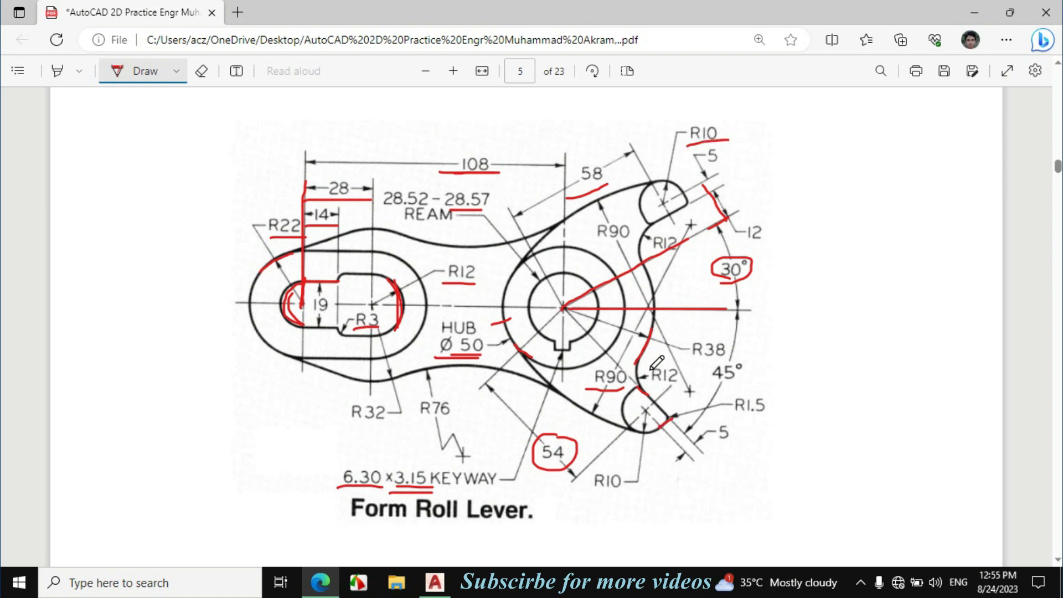
- Draw an R10 circle centred on the offset line's outer end
{"action": "left_click", "coordinate": [435, 582]}
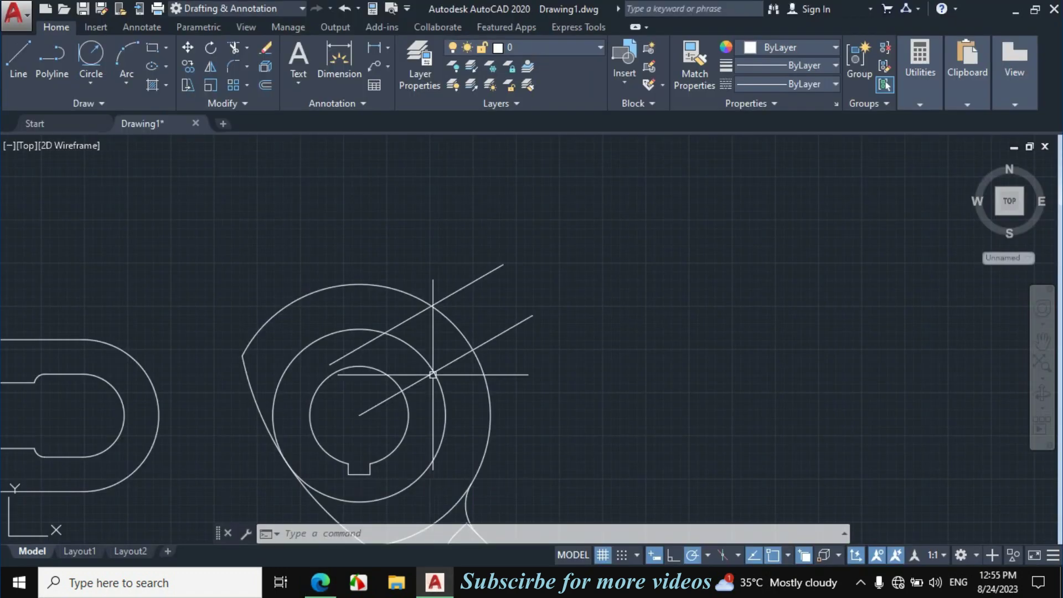
{"action": "left_click", "coordinate": [91, 81]}
{"action": "left_click", "coordinate": [133, 111]}
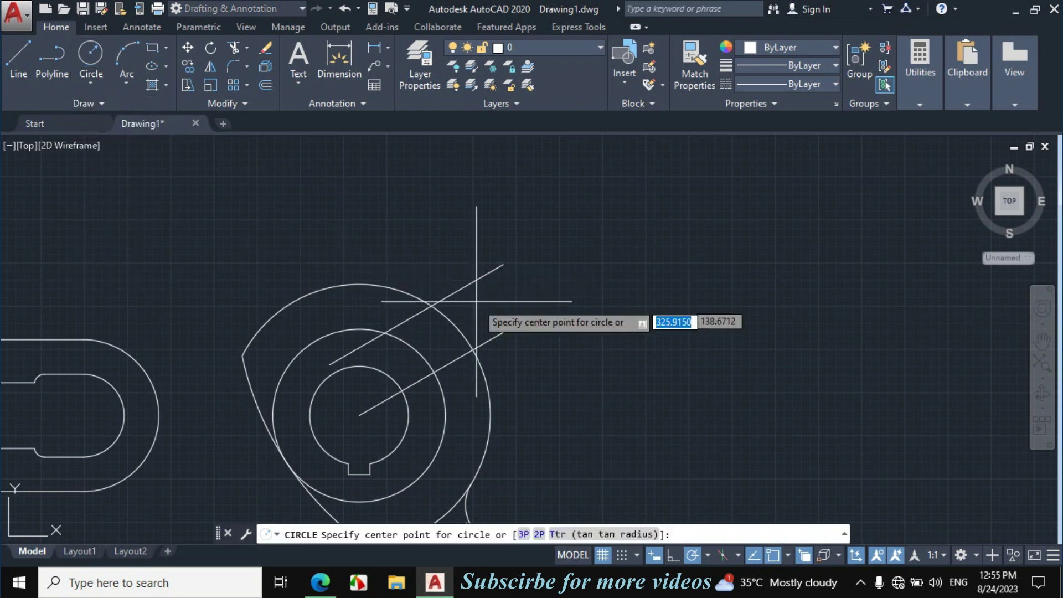
{"action": "left_click", "coordinate": [504, 265]}
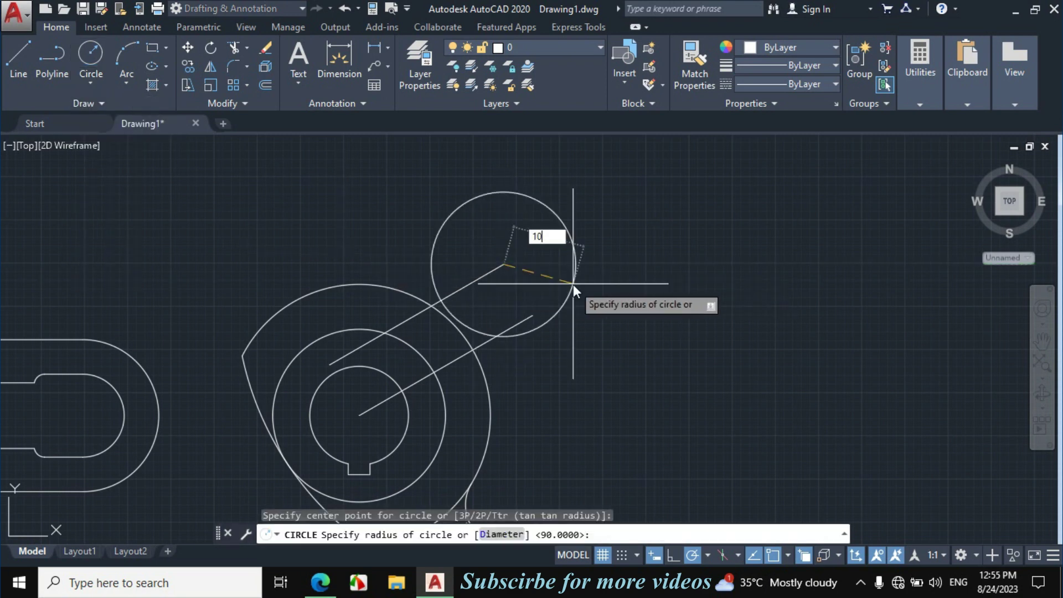
{"action": "key", "text": "Return"}
- Erase the original 30° line from the hub centre
{"action": "left_click", "coordinate": [535, 294]}
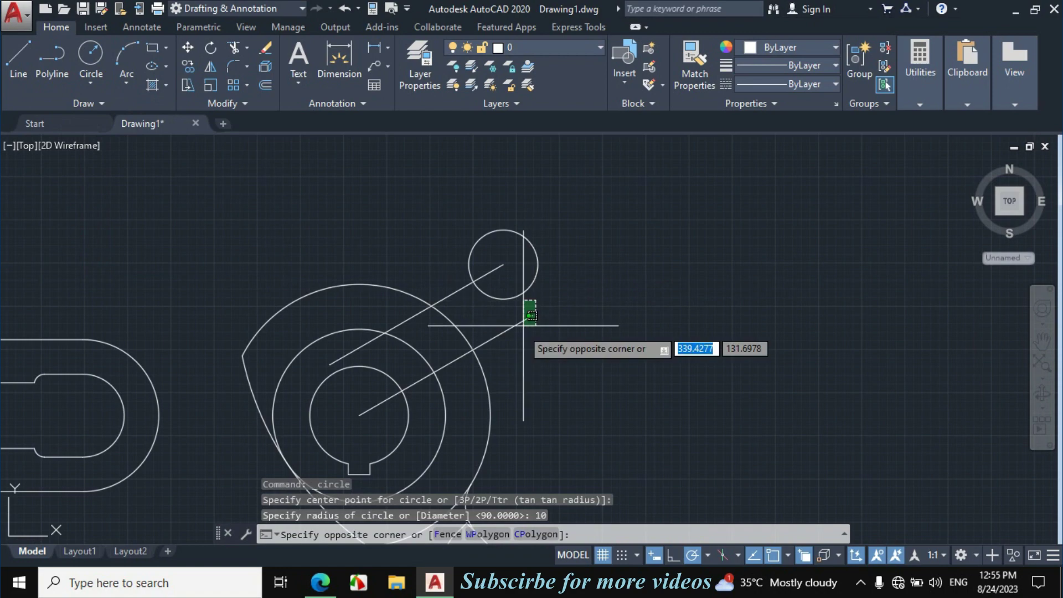
{"action": "left_click", "coordinate": [523, 320]}
{"action": "type", "text": "E"}
{"action": "key", "text": "Return"}
{"action": "left_click", "coordinate": [327, 591]}
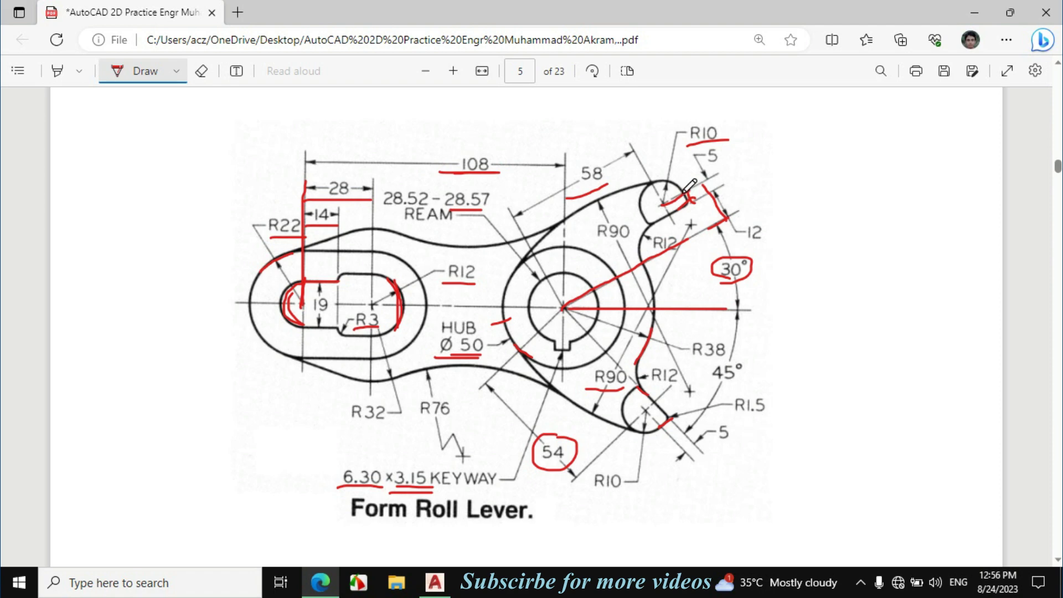
{"action": "left_click", "coordinate": [438, 584]}
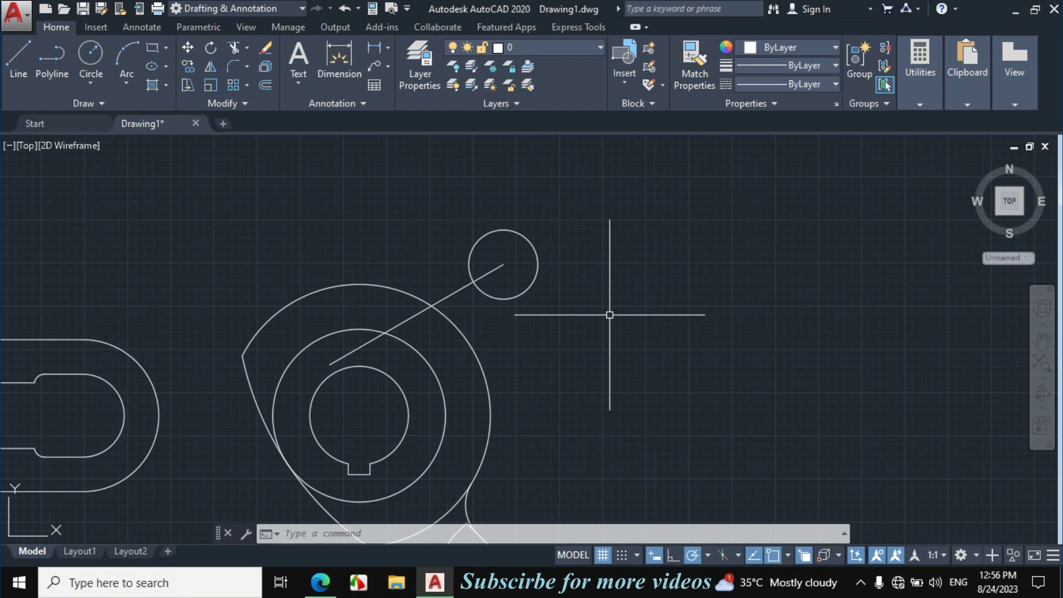
- Offset the 30° diagonal arm line 5 units below itself
{"action": "type", "text": "o"}
{"action": "key", "text": "Return"}
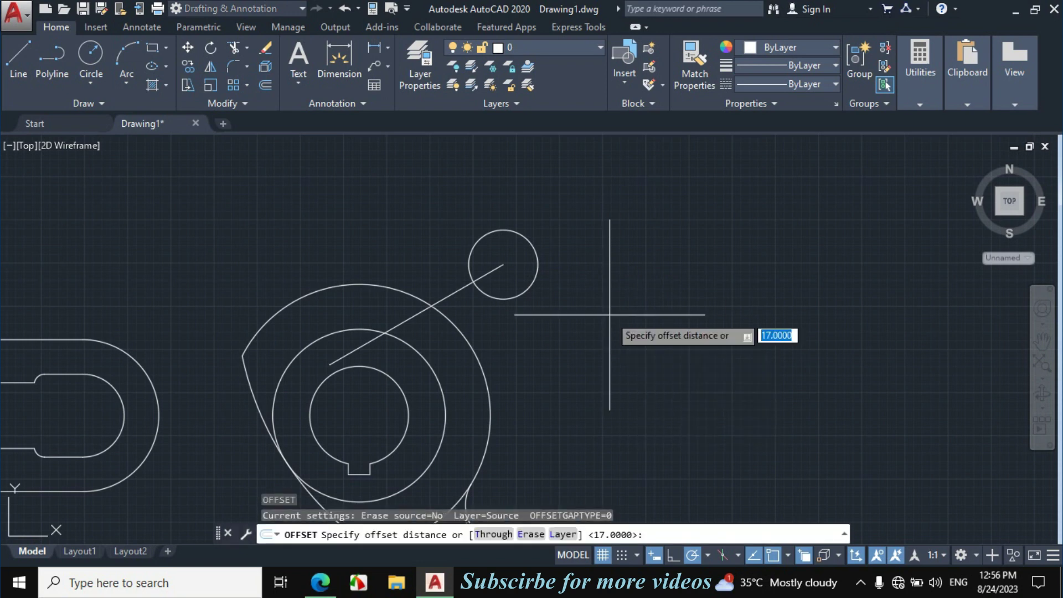
{"action": "type", "text": "5"}
{"action": "key", "text": "Return"}
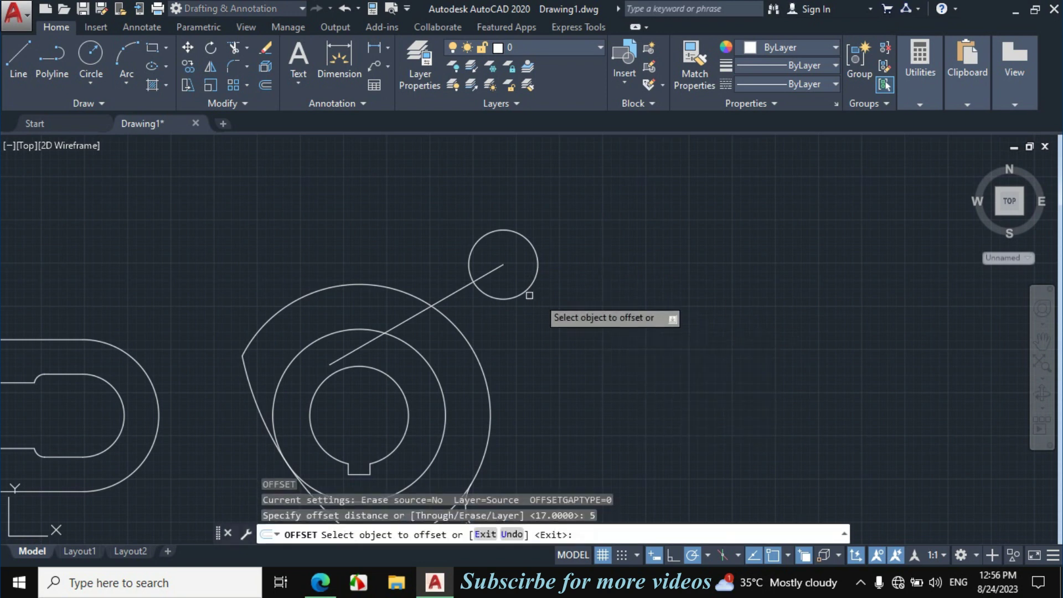
{"action": "left_click", "coordinate": [471, 283]}
{"action": "left_click", "coordinate": [518, 349]}
{"action": "key", "text": "Escape"}
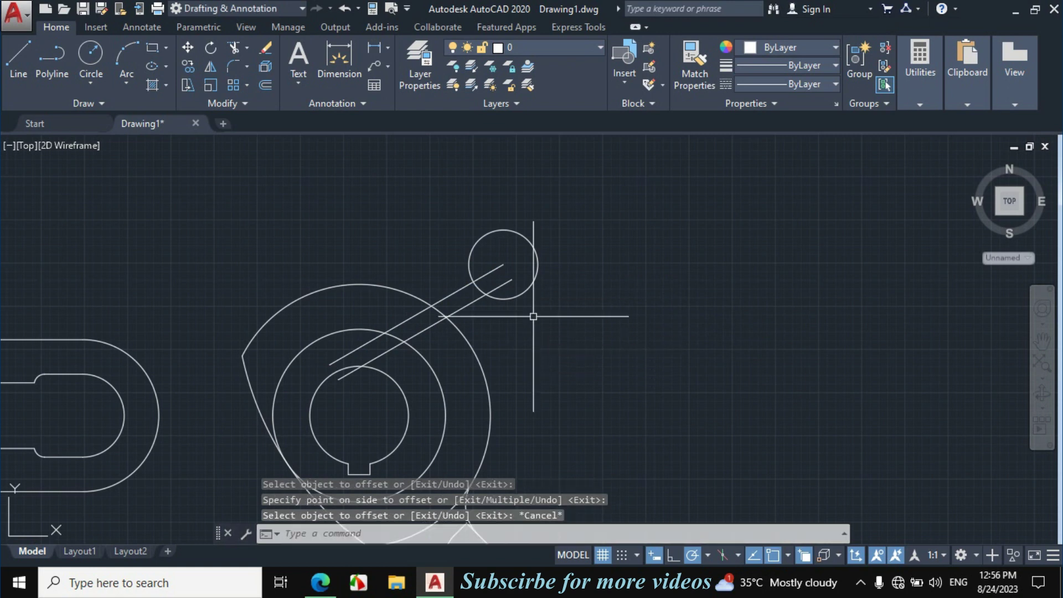
- Stretch both parallel arm lines past the R10 tip circle using their end grips
{"action": "left_click", "coordinate": [510, 280]}
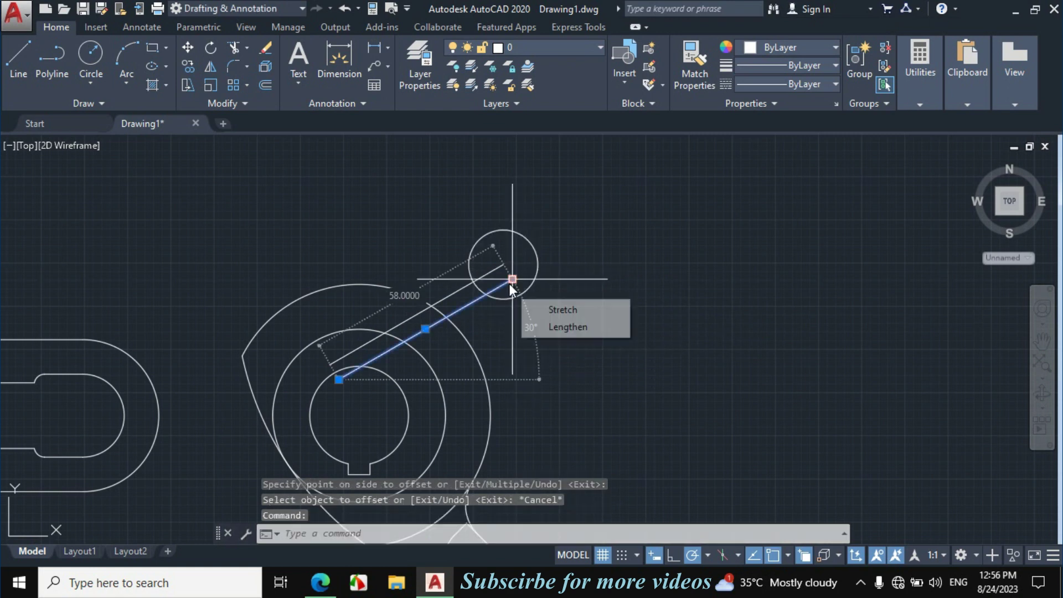
{"action": "left_click", "coordinate": [512, 279]}
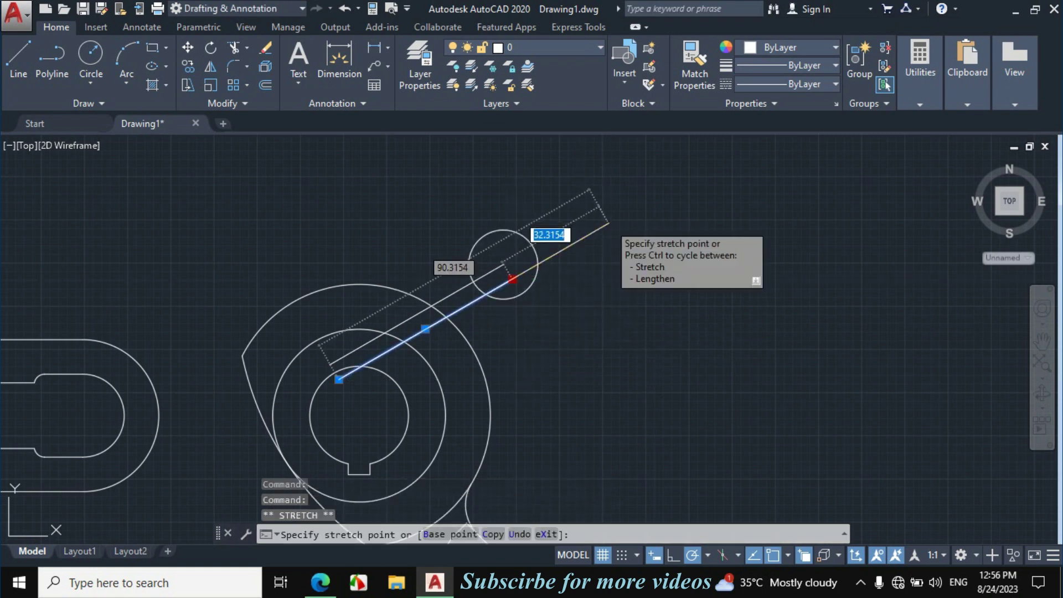
{"action": "left_click", "coordinate": [609, 223]}
{"action": "key", "text": "Escape"}
{"action": "left_click", "coordinate": [500, 266]}
{"action": "left_click", "coordinate": [504, 264]}
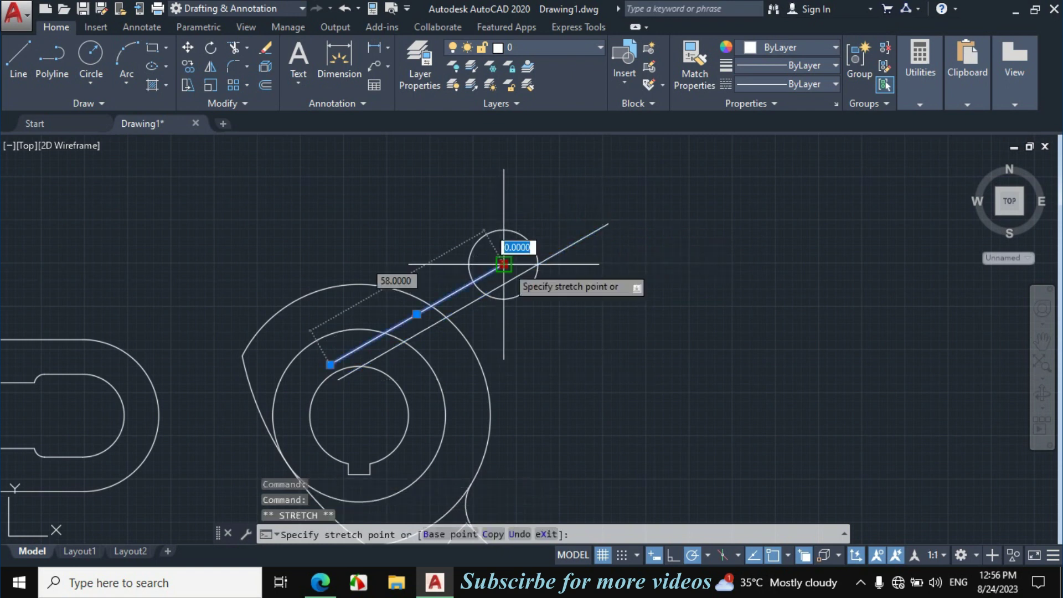
{"action": "left_click", "coordinate": [573, 215]}
{"action": "key", "text": "Escape"}
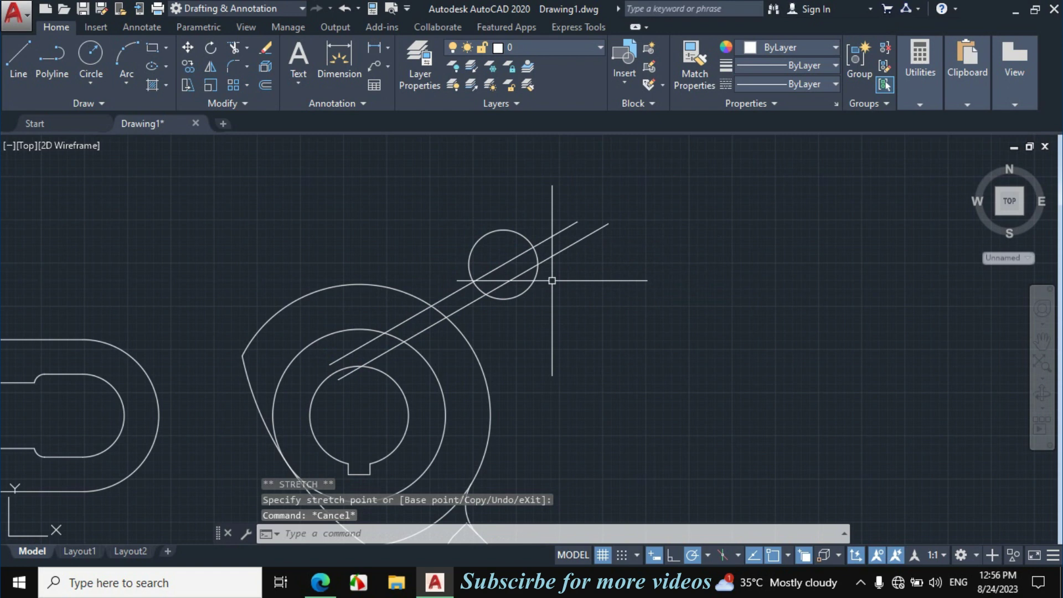
- Draw two closing lines at the arm tip, square to the lower arm line
{"action": "type", "text": "l"}
{"action": "key", "text": "Return"}
{"action": "scroll", "coordinate": [531, 249], "scroll_direction": "up", "scroll_amount": 4}
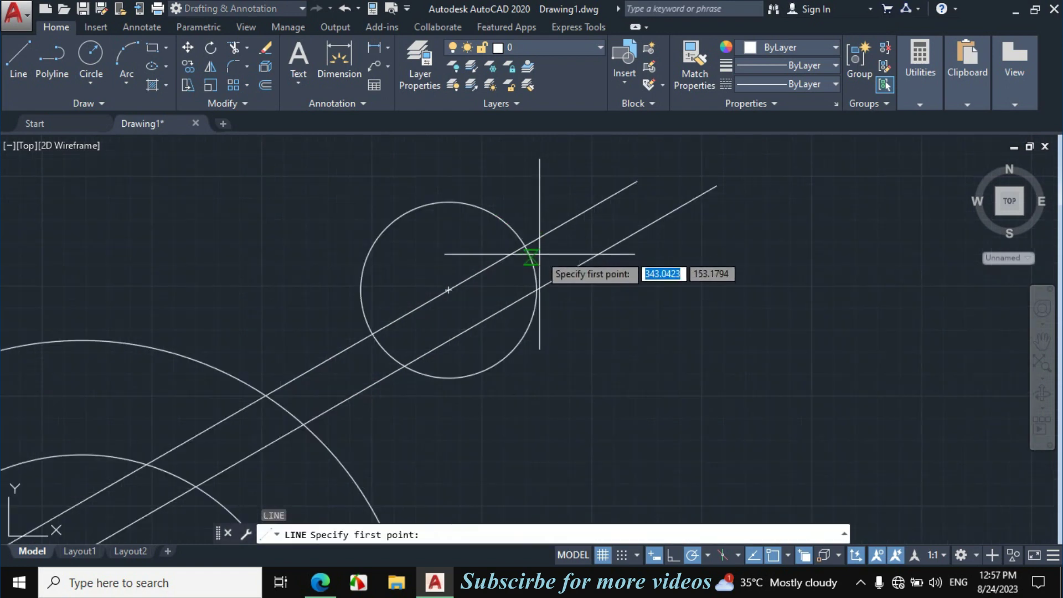
{"action": "left_click", "coordinate": [525, 245]}
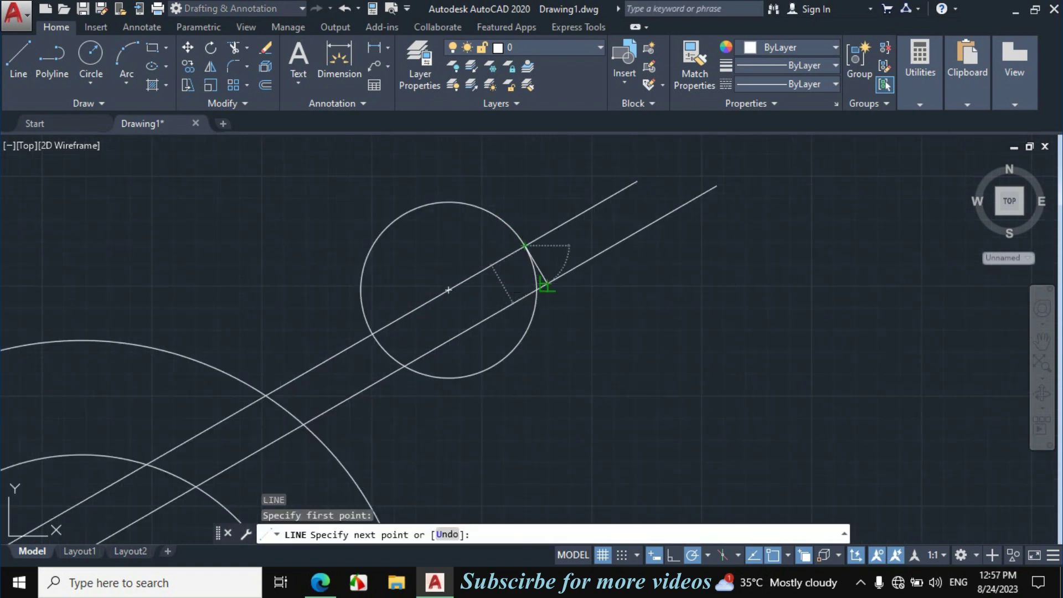
{"action": "key", "text": "Return"}
{"action": "key", "text": "Return"}
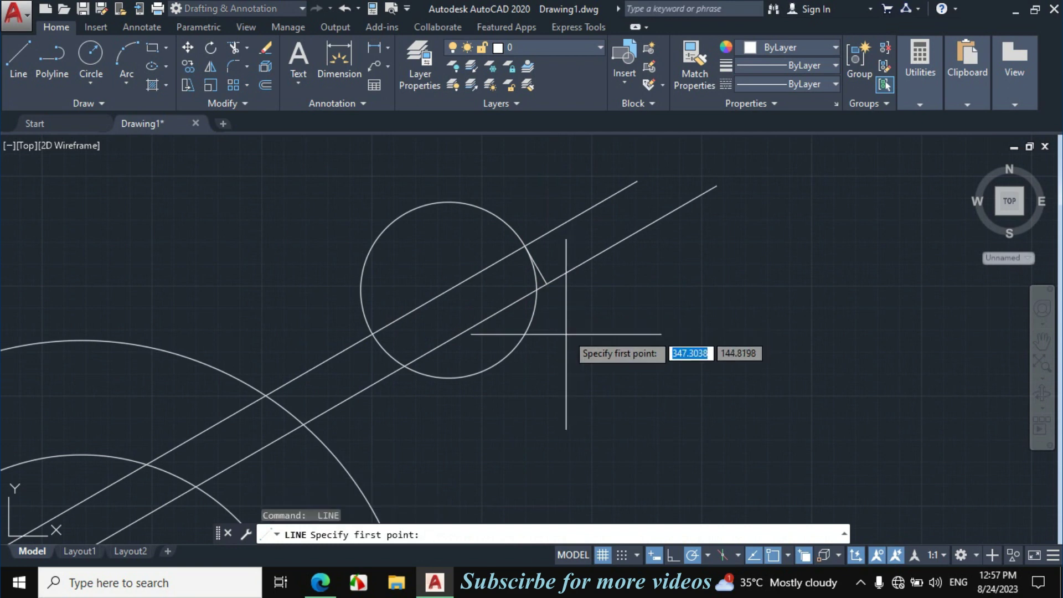
{"action": "left_click", "coordinate": [372, 333]}
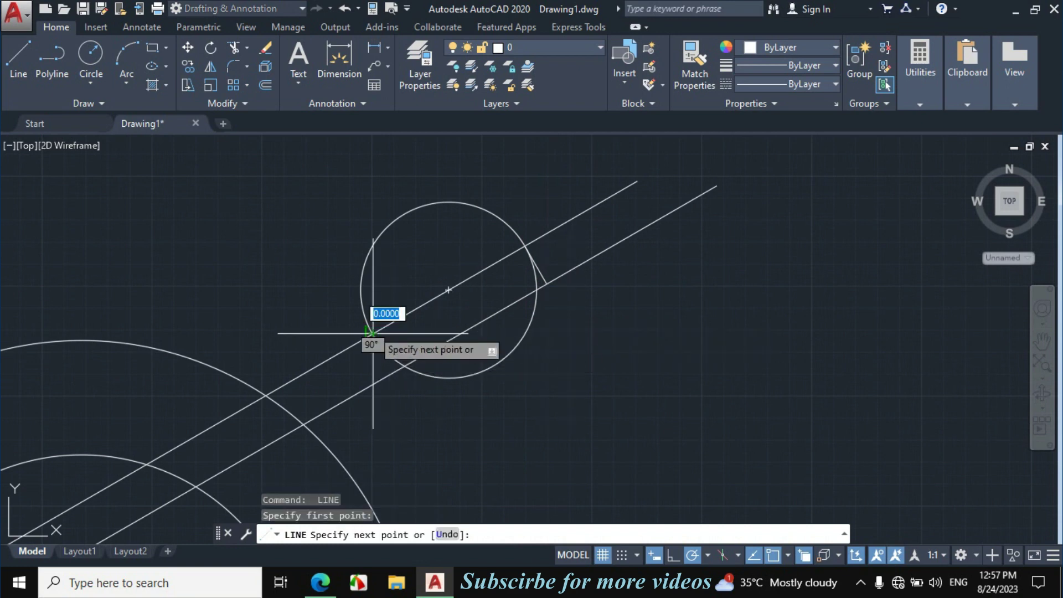
{"action": "left_click", "coordinate": [395, 372]}
{"action": "key", "text": "Return"}
- Trim the lower line's overshoot and the unwanted R10 circle edges at the arm tip
{"action": "type", "text": "tr"}
{"action": "key", "text": "Return"}
{"action": "left_click", "coordinate": [635, 217]}
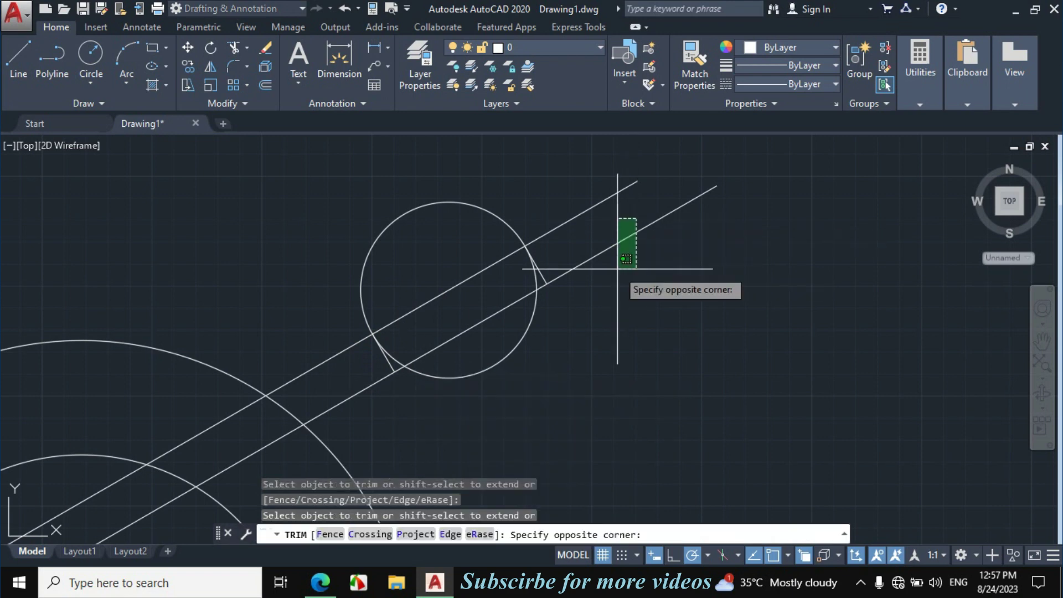
{"action": "left_click", "coordinate": [617, 266]}
{"action": "mouse_move", "coordinate": [536, 295]}
{"action": "left_mouse_down"}
{"action": "mouse_move", "coordinate": [536, 279]}
{"action": "mouse_move", "coordinate": [408, 333]}
{"action": "left_mouse_up"}
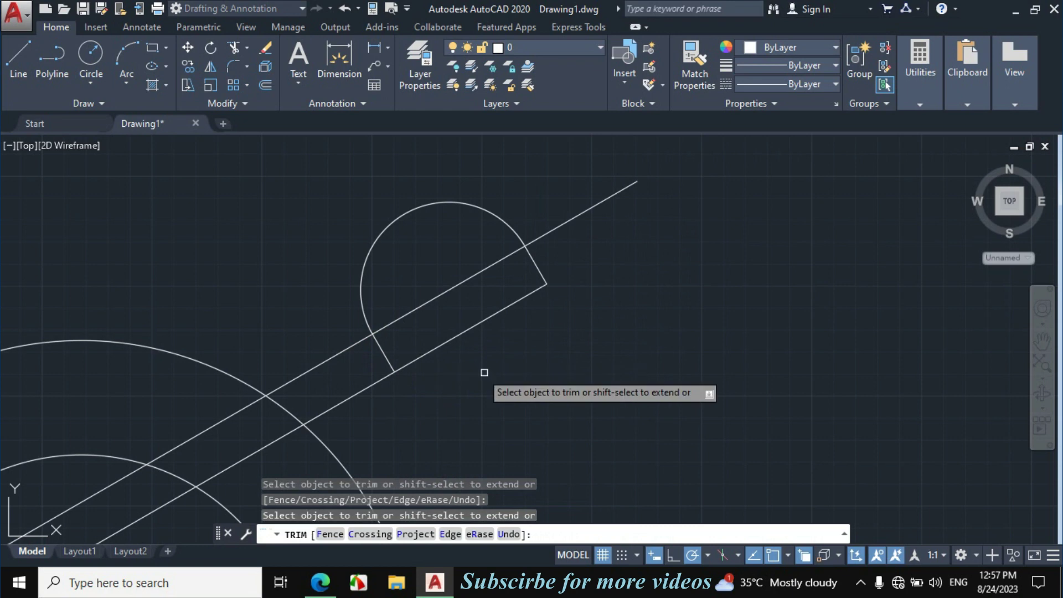
{"action": "key", "text": "Escape"}
- Erase the long upper guide line
{"action": "left_click_drag", "start_coordinate": [600, 178], "coordinate": [600, 256]}
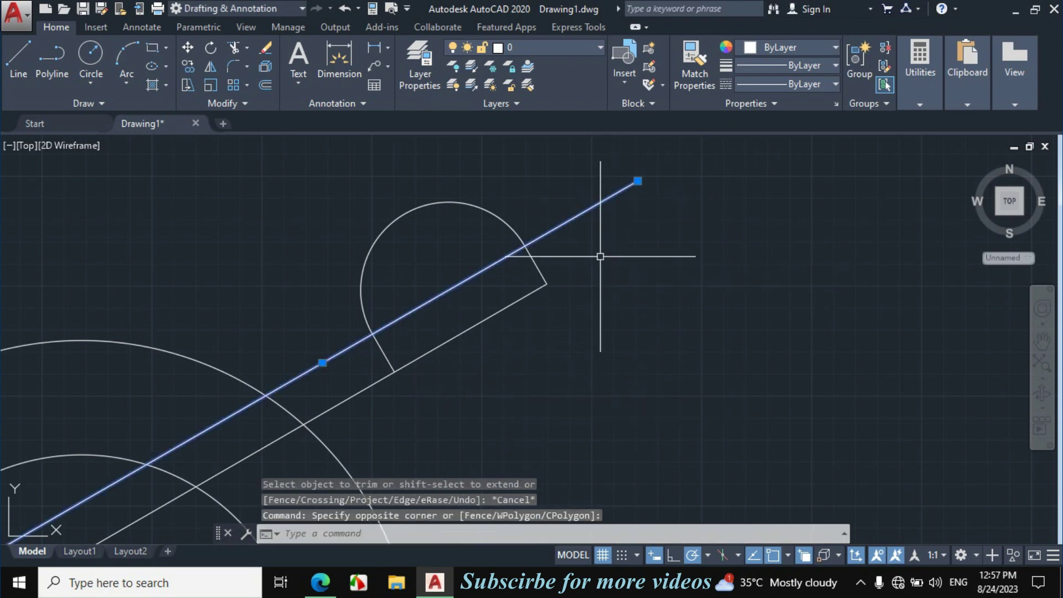
{"action": "type", "text": "e"}
{"action": "key", "text": "Return"}
{"action": "scroll", "coordinate": [541, 218], "scroll_direction": "down", "scroll_amount": 3}
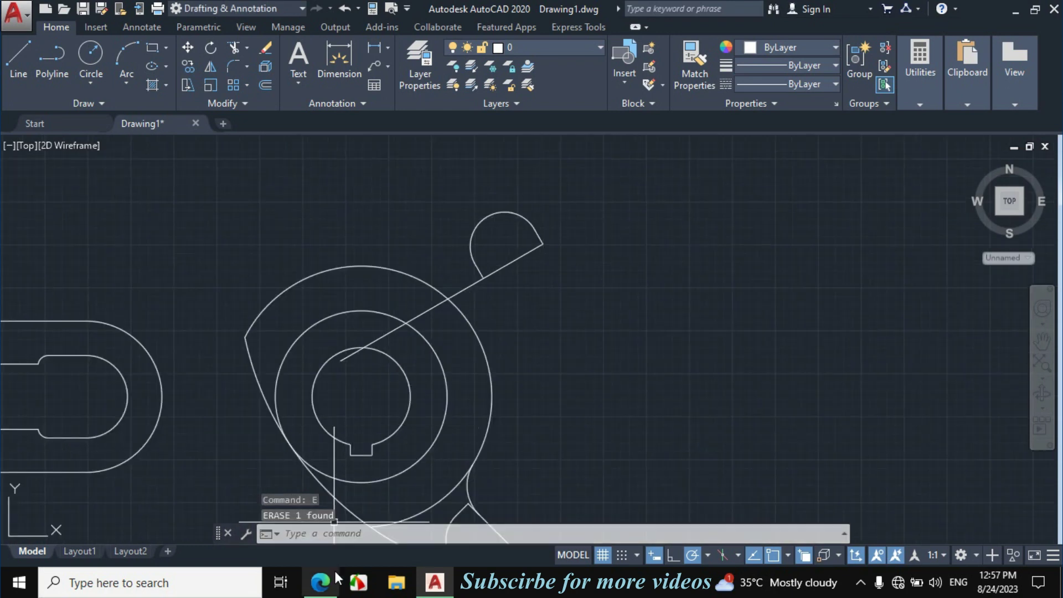
- Check the reference PDF and toggle its markup eraser and pen tools
{"action": "left_click", "coordinate": [321, 581]}
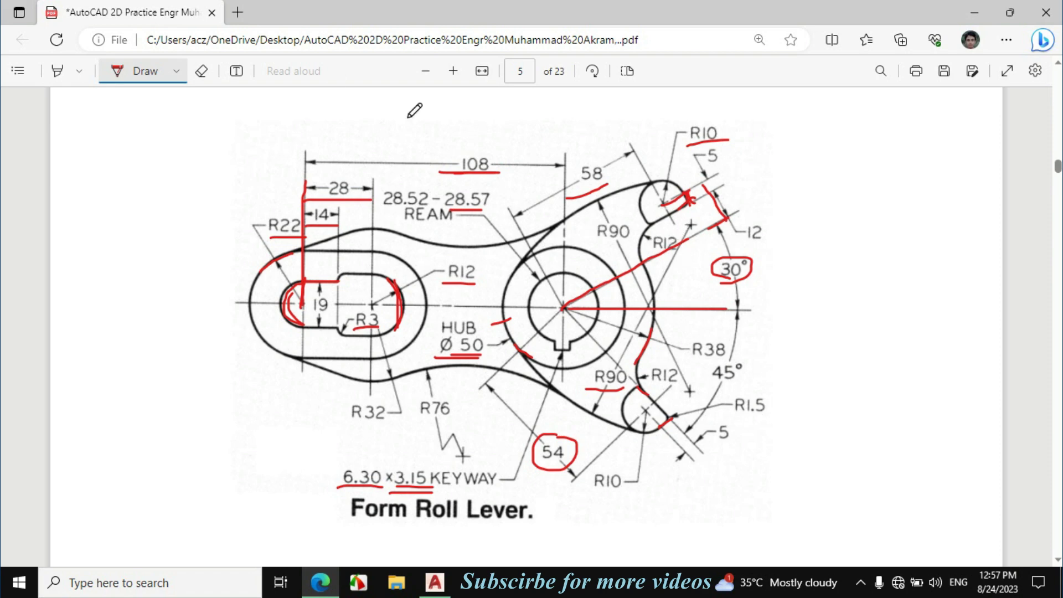
{"action": "left_click", "coordinate": [202, 73]}
{"action": "left_click", "coordinate": [117, 71]}
- Fillet the arm line to the outer hub arc with radius 12
{"action": "left_click", "coordinate": [436, 582]}
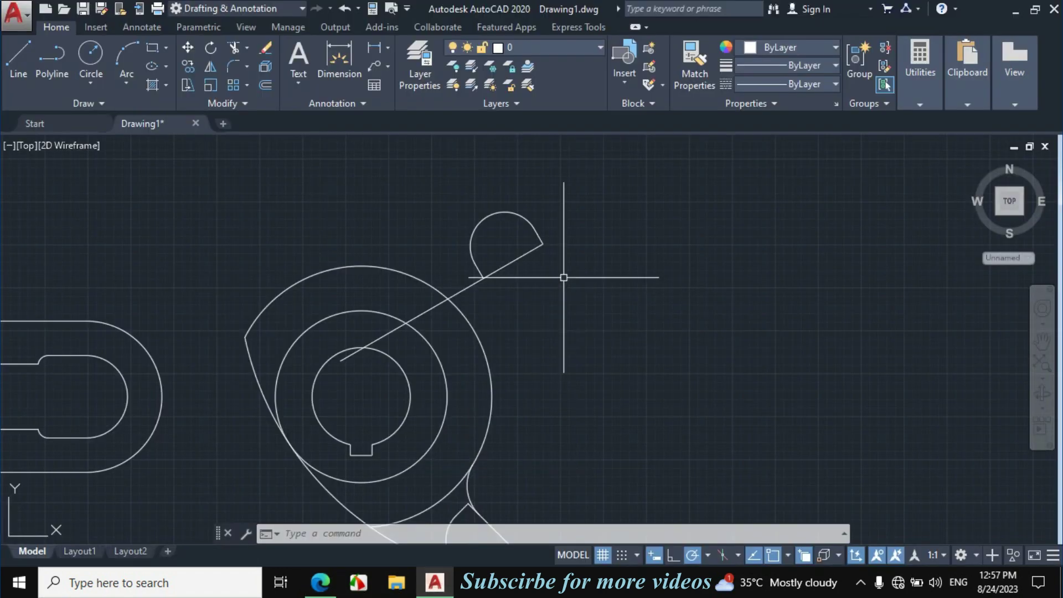
{"action": "type", "text": "F"}
{"action": "key", "text": "Return"}
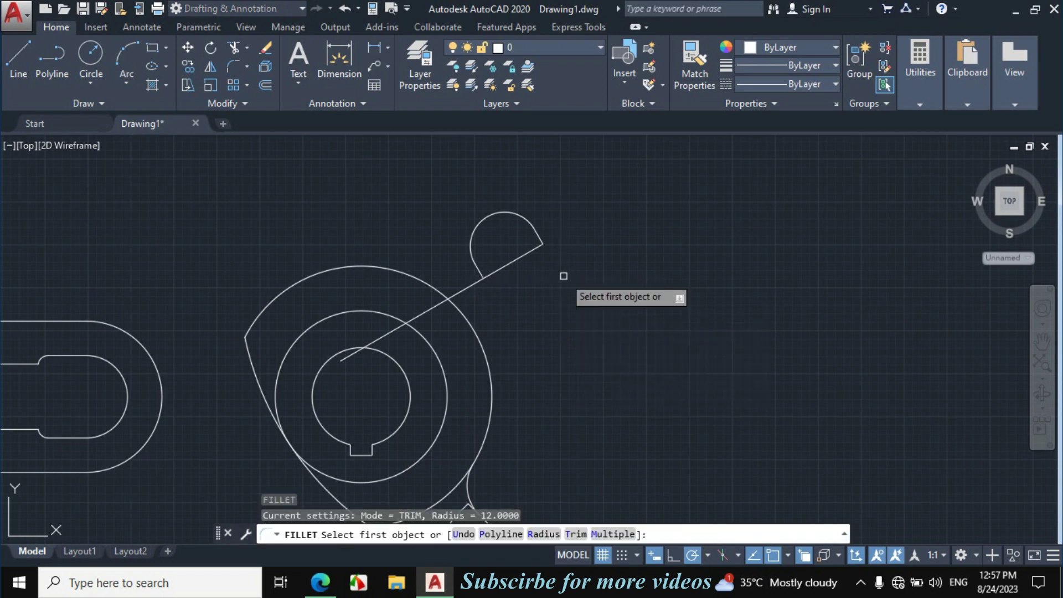
{"action": "type", "text": "R"}
{"action": "key", "text": "Return"}
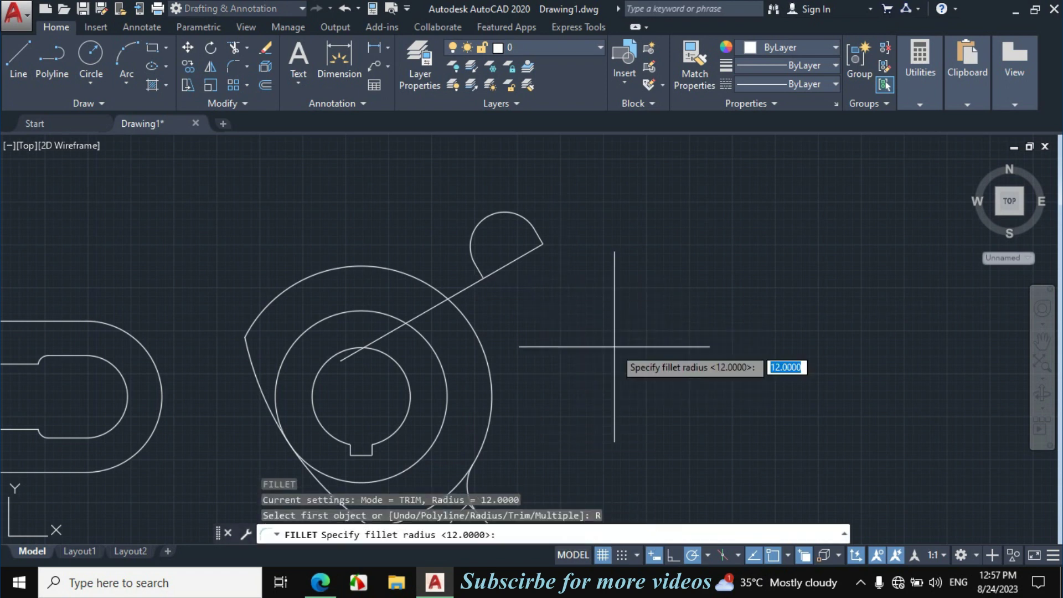
{"action": "type", "text": "12"}
{"action": "key", "text": "Return"}
{"action": "left_click", "coordinate": [459, 292]}
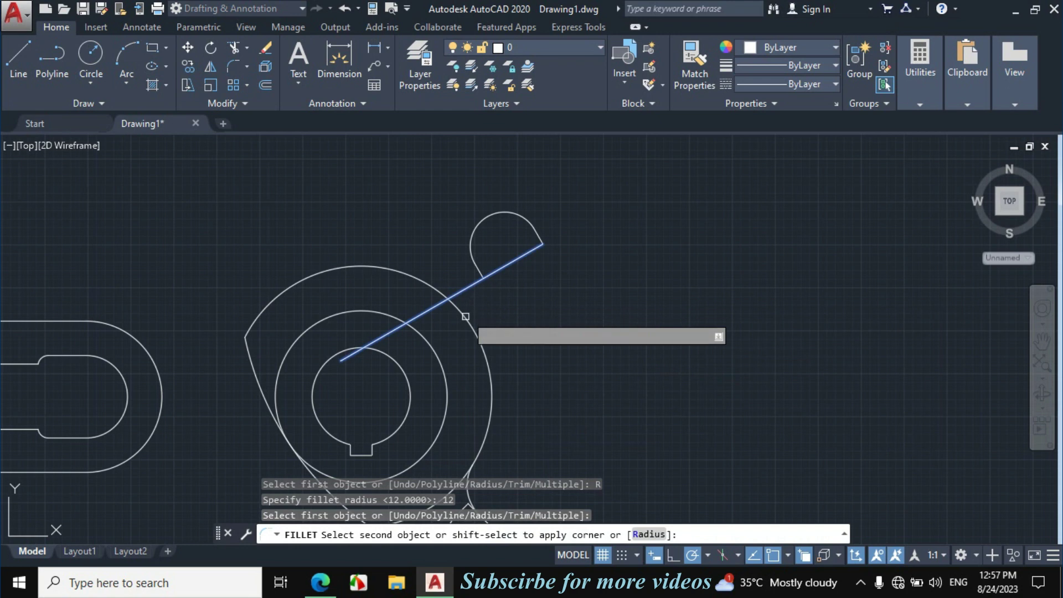
{"action": "left_click", "coordinate": [466, 313]}
{"action": "scroll", "coordinate": [488, 292], "scroll_direction": "up", "scroll_amount": 6}
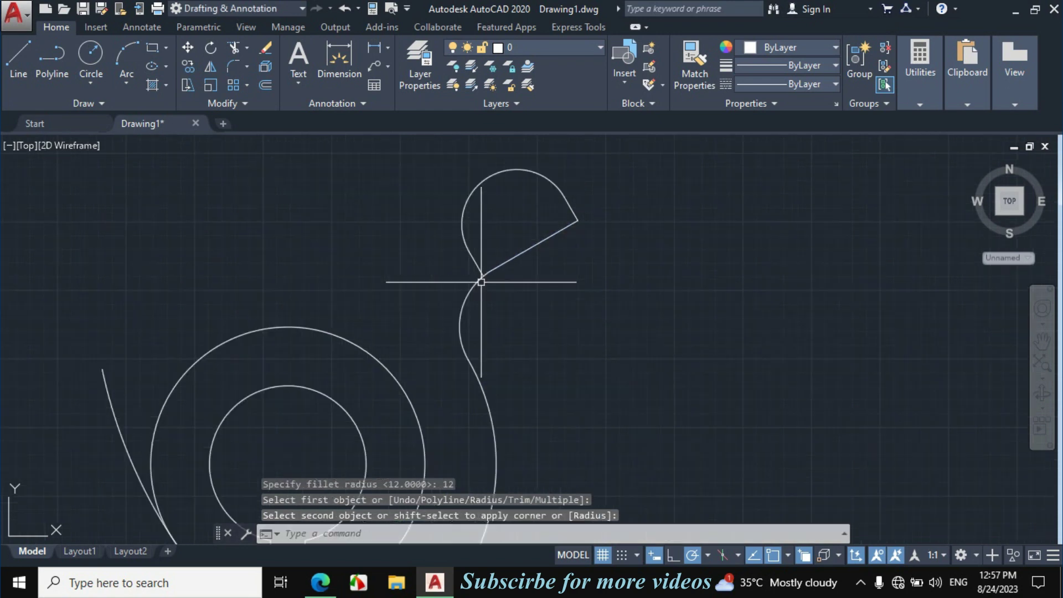
{"action": "scroll", "coordinate": [475, 301], "scroll_direction": "down", "scroll_amount": 2}
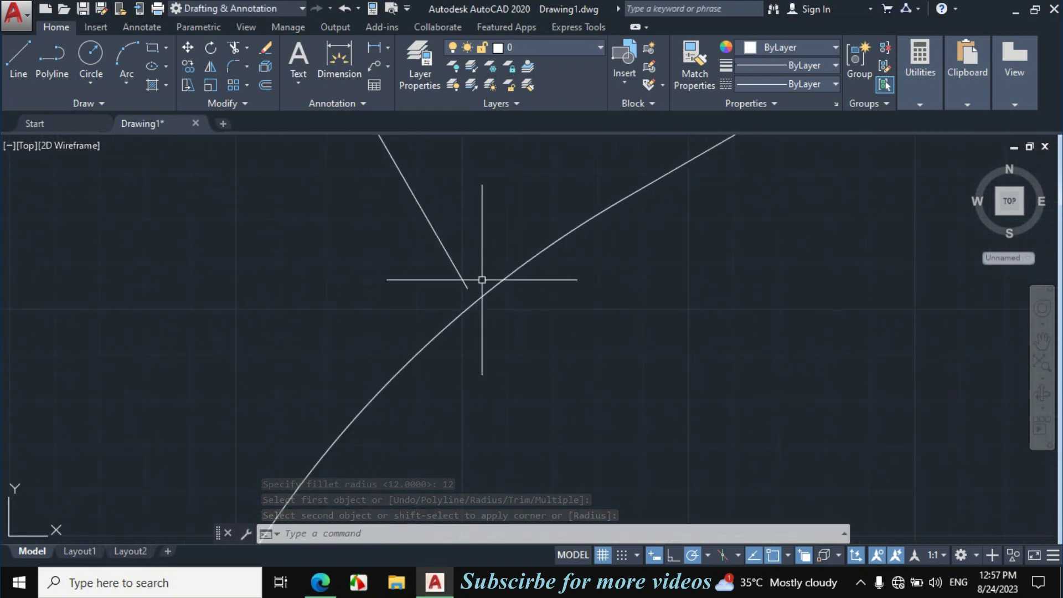
- Draw a line from the fillet end to the snapped arm endpoint, then view the reference PDF
{"action": "type", "text": "l"}
{"action": "key", "text": "Return"}
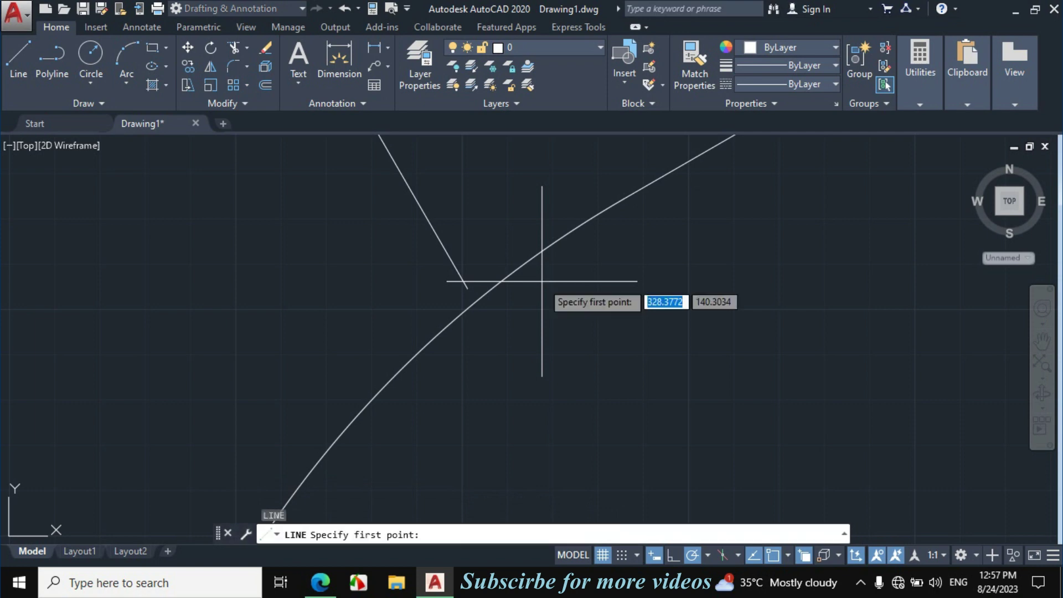
{"action": "left_click", "coordinate": [468, 288]}
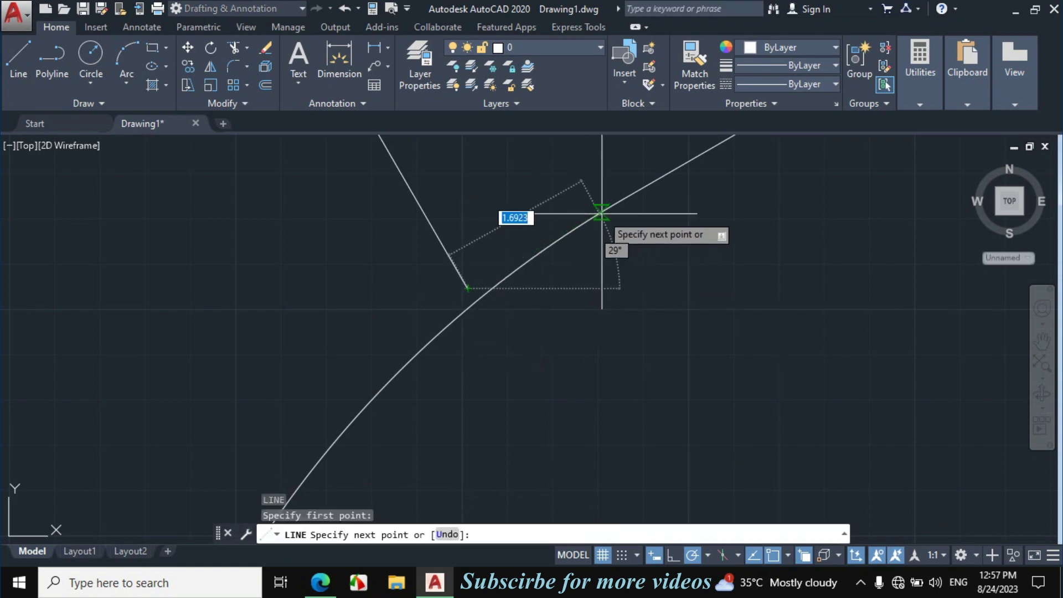
{"action": "left_click", "coordinate": [626, 195]}
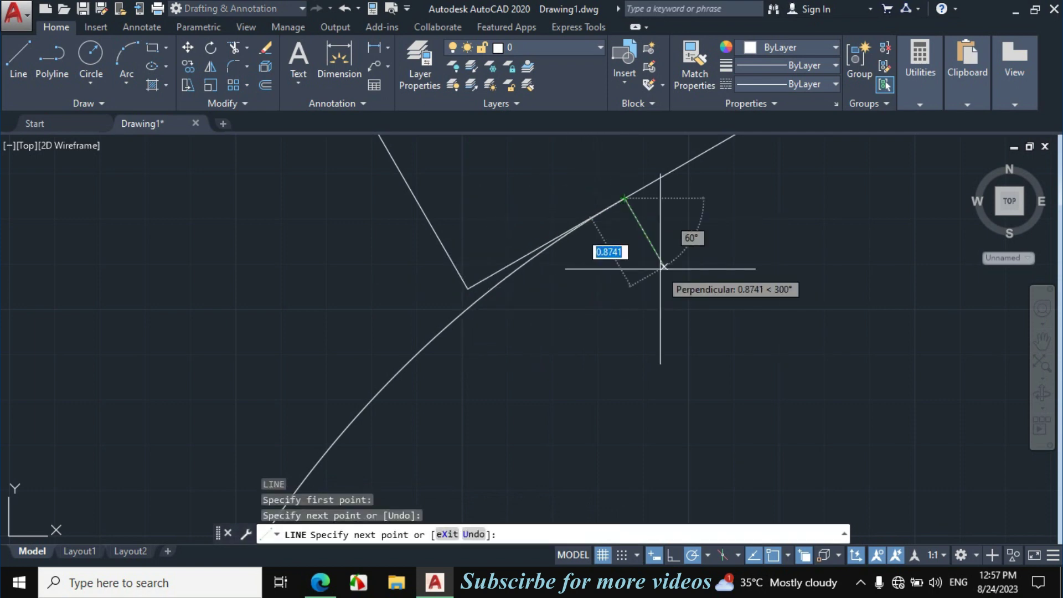
{"action": "key", "text": "Escape"}
{"action": "scroll", "coordinate": [659, 267], "scroll_direction": "down", "scroll_amount": 3}
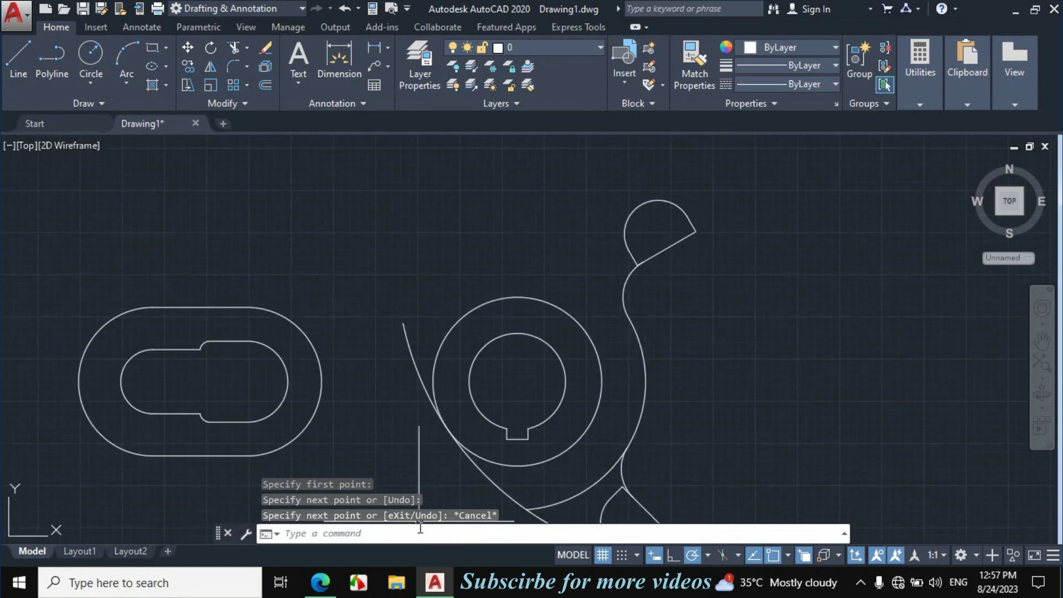
{"action": "left_click", "coordinate": [320, 581]}
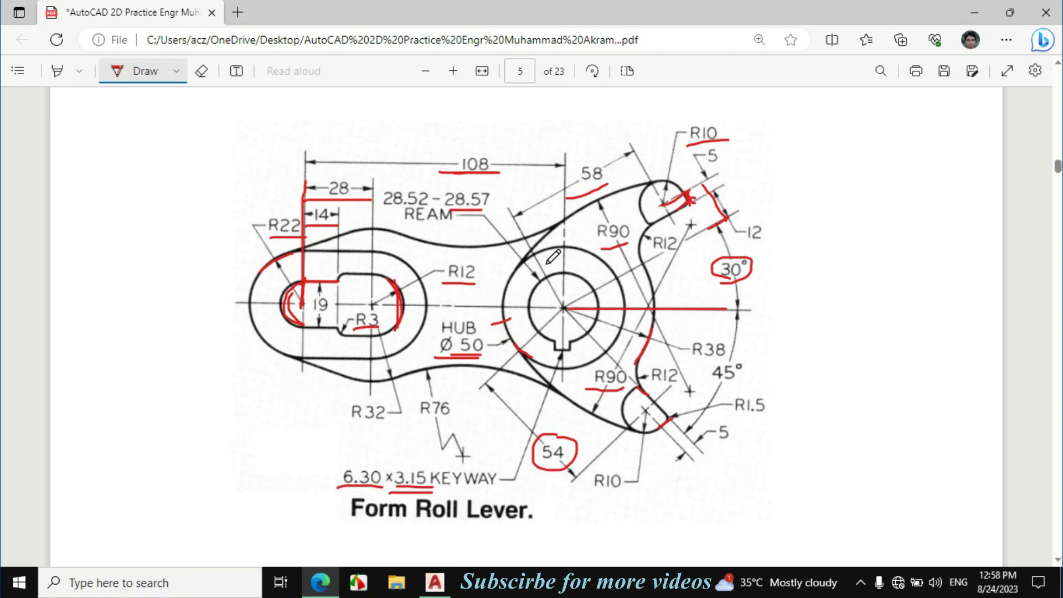
- Draw an R90 Tan, Tan, Radius circle tangent to the hub arc and arm-tip circle
{"action": "left_click", "coordinate": [434, 581]}
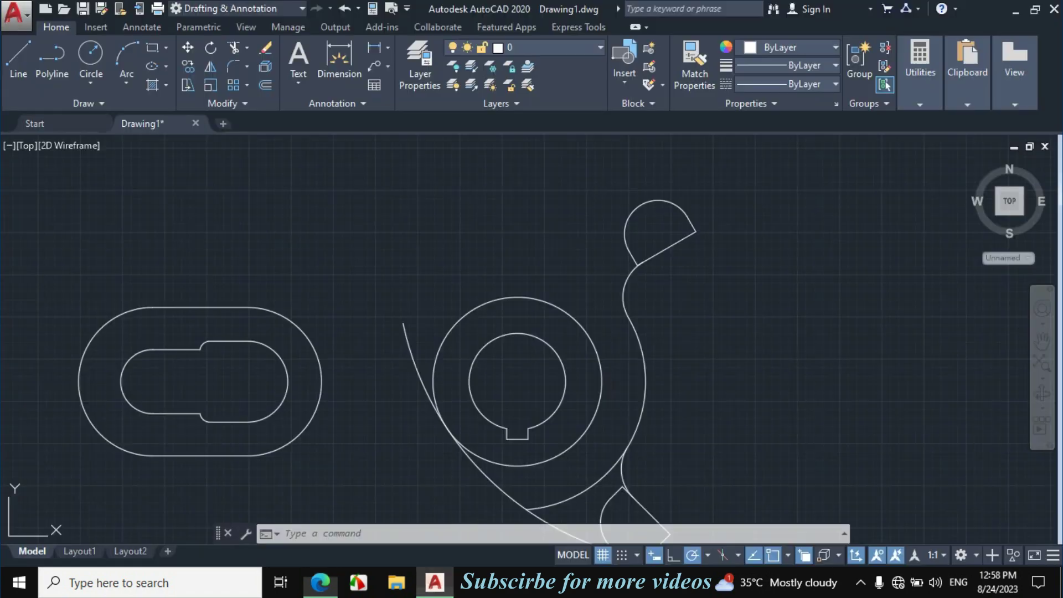
{"action": "left_click", "coordinate": [91, 83]}
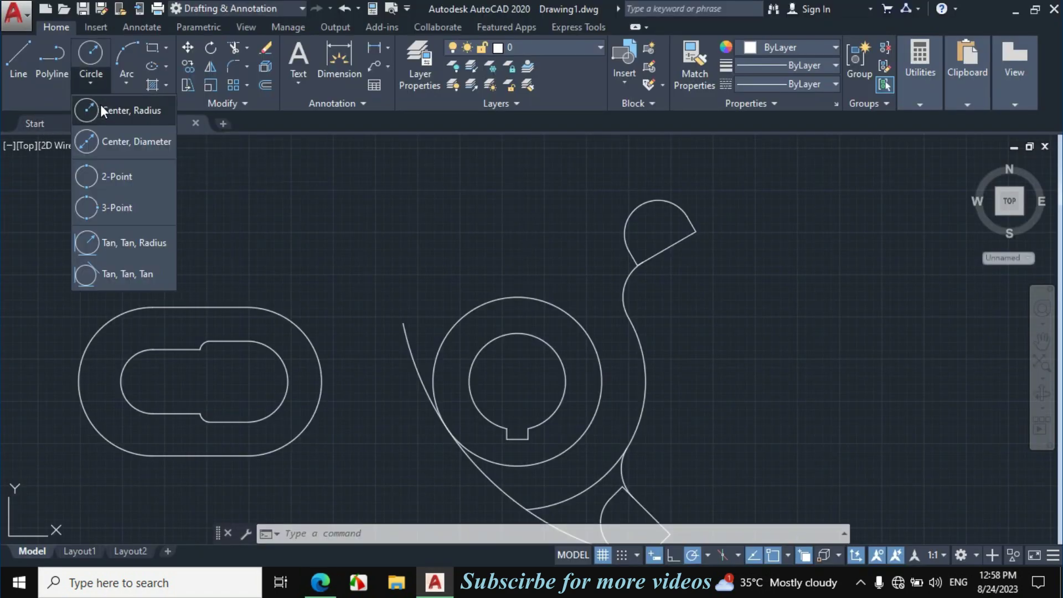
{"action": "left_click", "coordinate": [124, 242]}
{"action": "scroll", "coordinate": [357, 240], "scroll_direction": "down", "scroll_amount": 2}
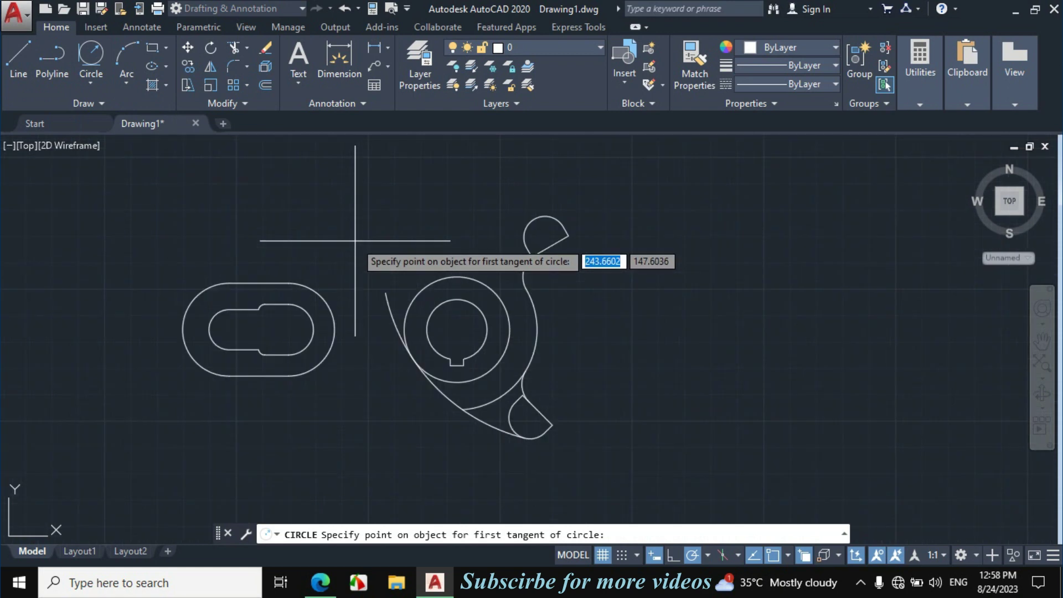
{"action": "left_click", "coordinate": [408, 308]}
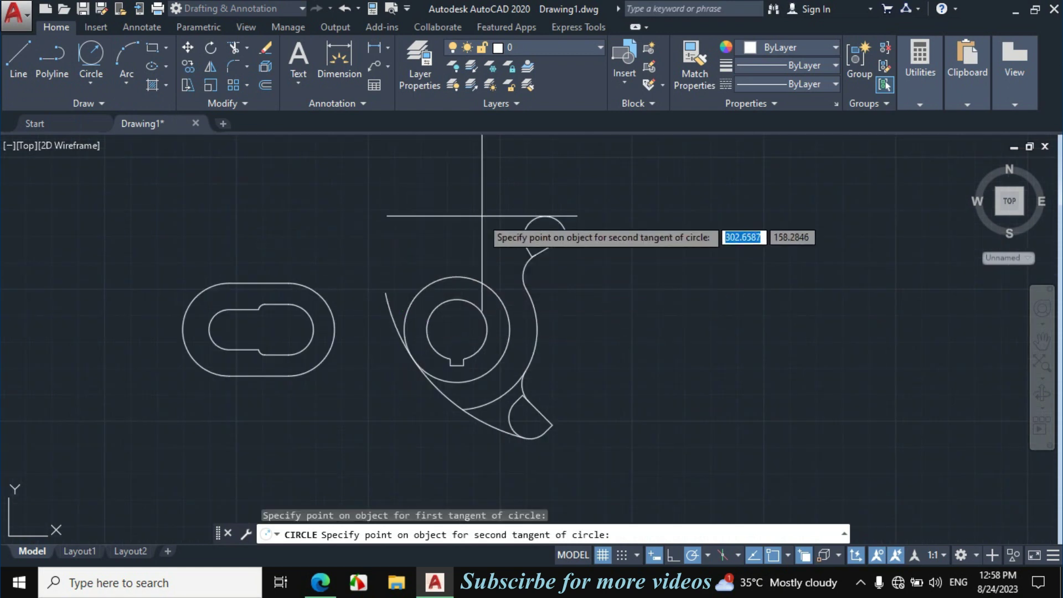
{"action": "left_click", "coordinate": [546, 215]}
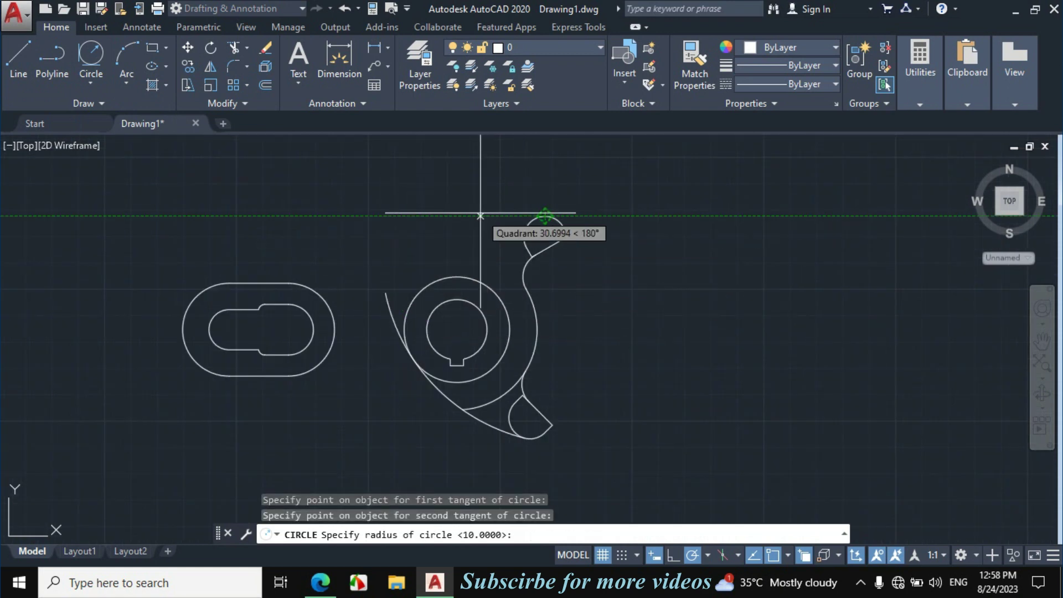
{"action": "type", "text": "90"}
{"action": "key", "text": "Return"}
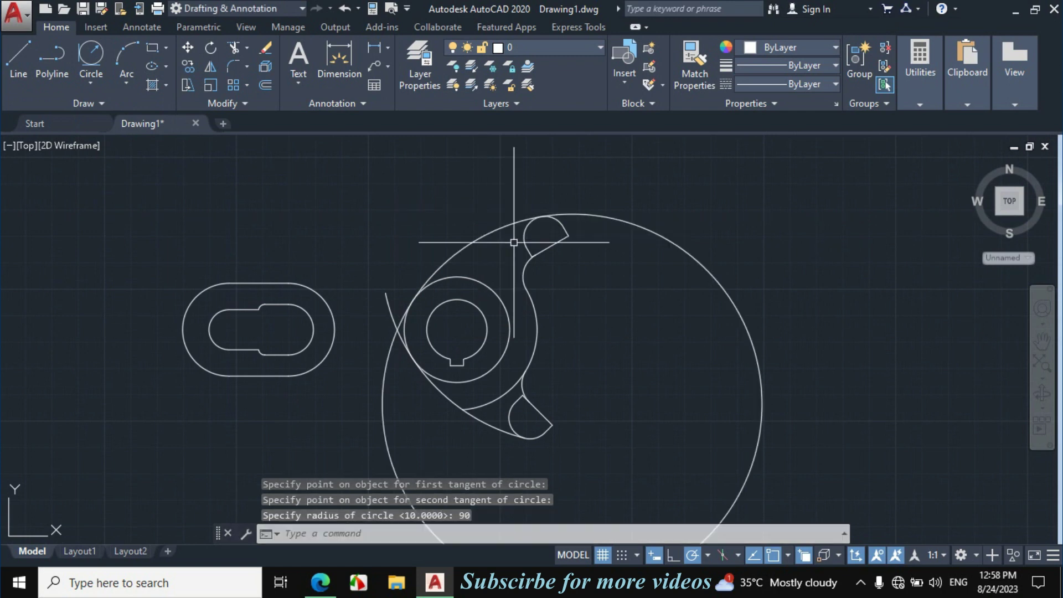
- Trim the R90 circle's outer part and overshoots left of the hub, leaving the blend arc
{"action": "type", "text": "tr"}
{"action": "key", "text": "Return"}
{"action": "key", "text": "Return"}
{"action": "left_click", "coordinate": [748, 249]}
{"action": "left_click", "coordinate": [538, 305]}
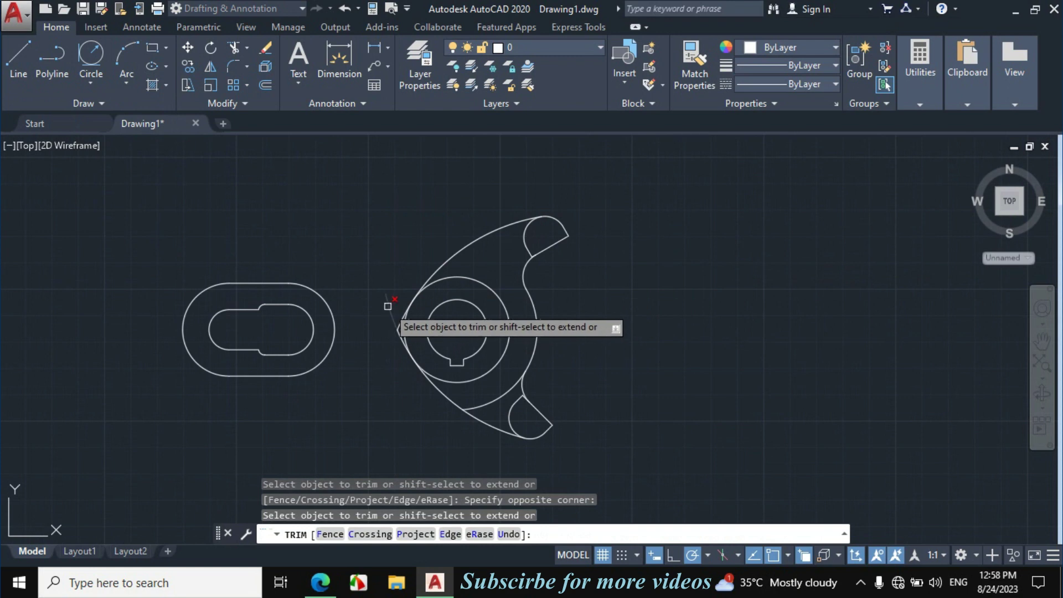
{"action": "scroll", "coordinate": [390, 327], "scroll_direction": "up", "scroll_amount": 4}
{"action": "left_click", "coordinate": [418, 321]}
{"action": "left_click", "coordinate": [415, 338]}
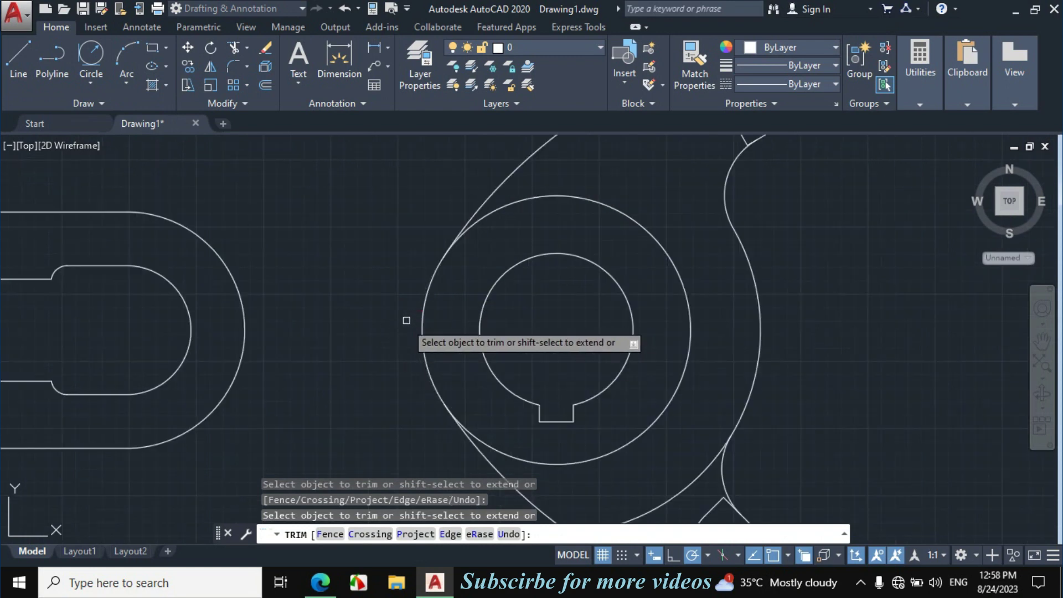